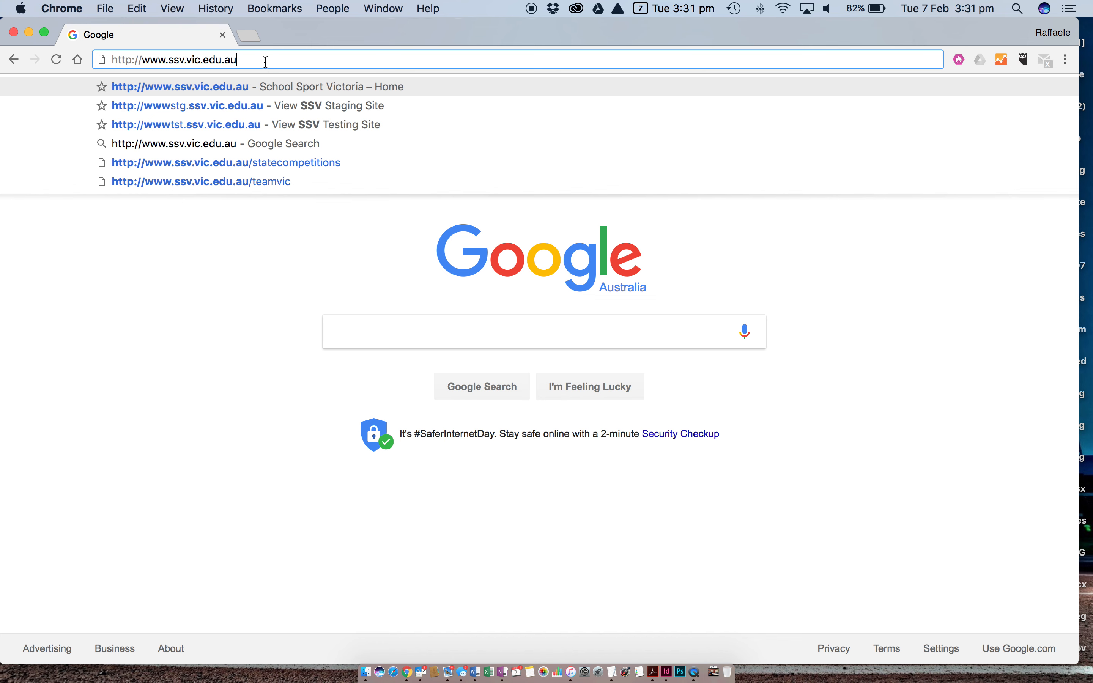
key("Return")
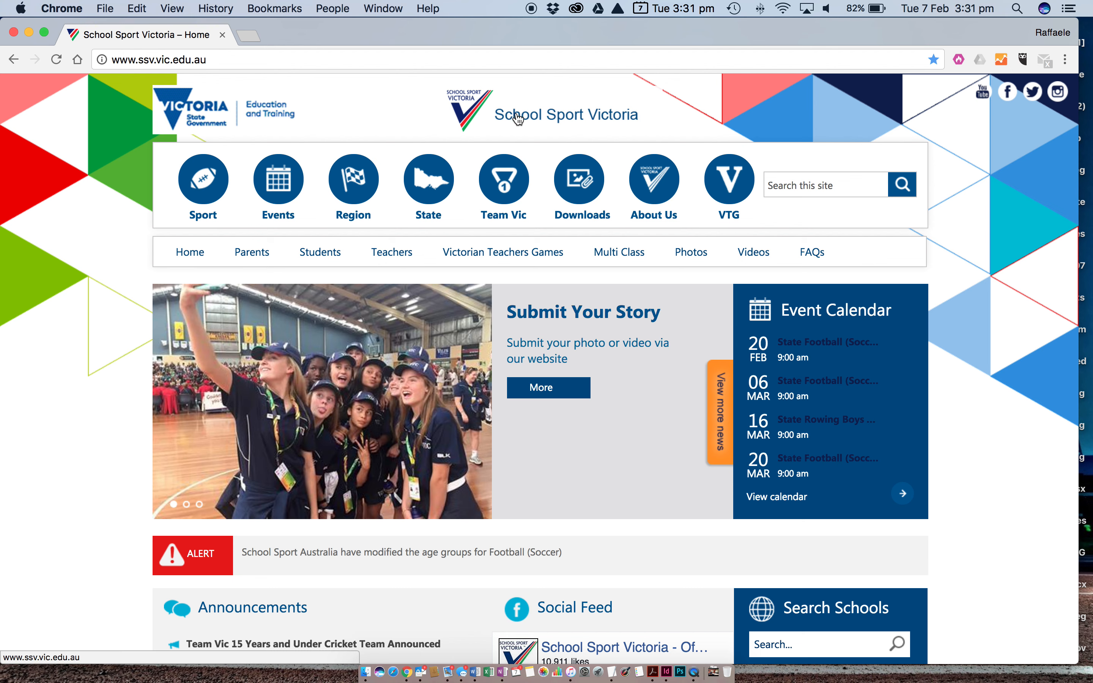
scroll(998, 208, "down", 10)
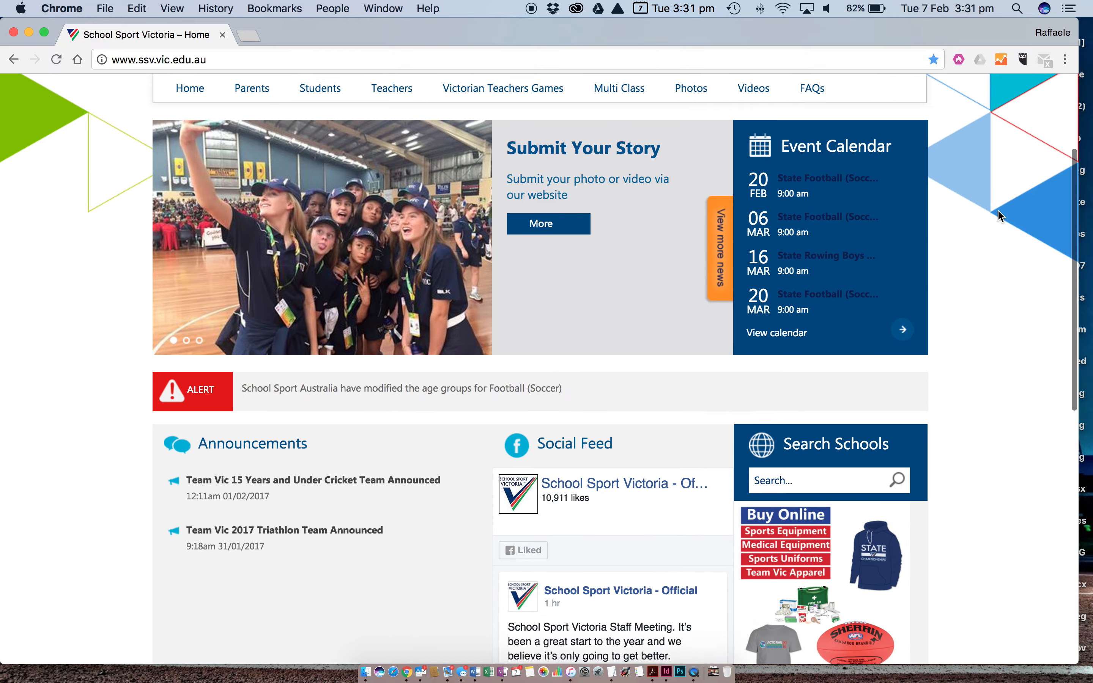
scroll(994, 210, "down", 5)
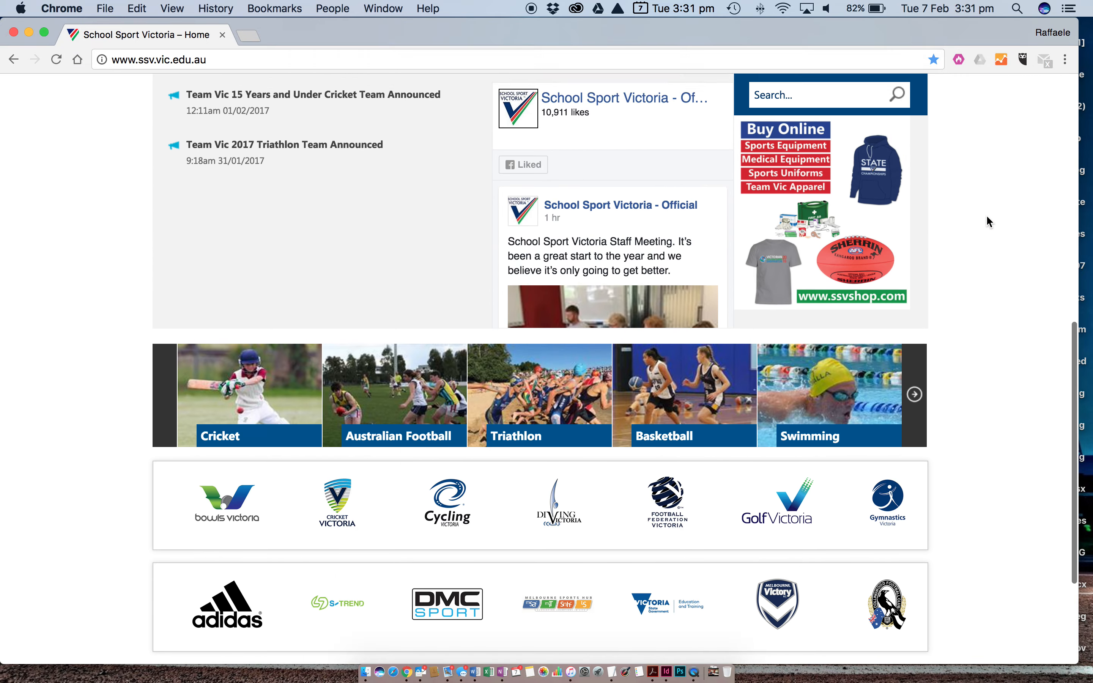
scroll(986, 214, "up", 7)
scroll(986, 218, "up", 5)
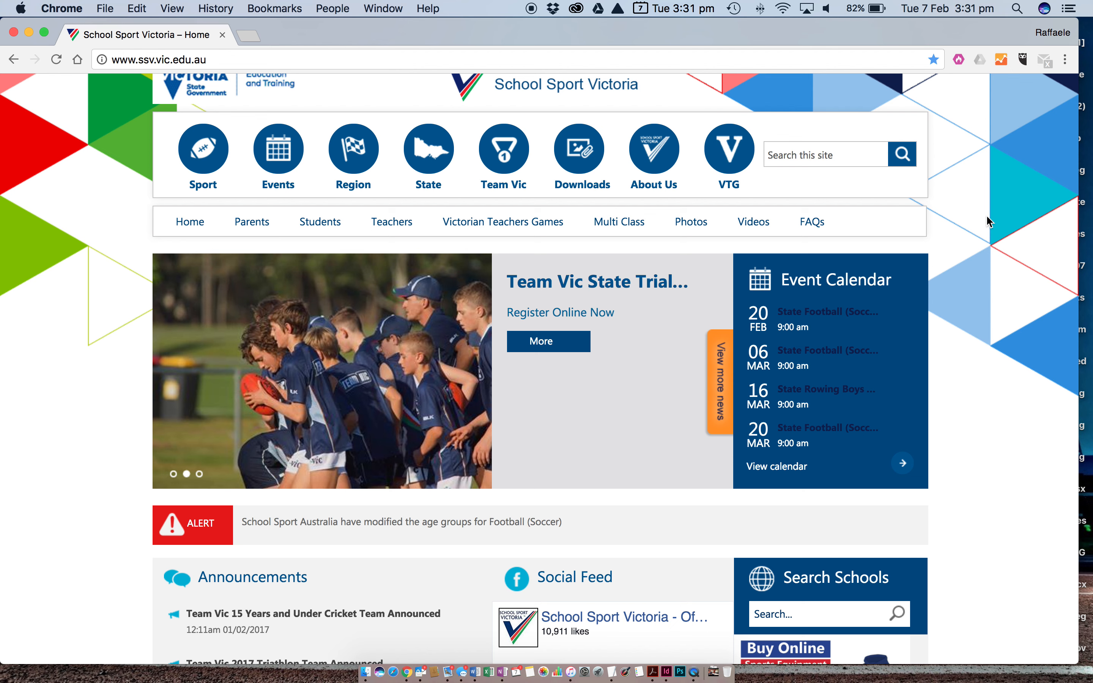
scroll(987, 221, "up", 1)
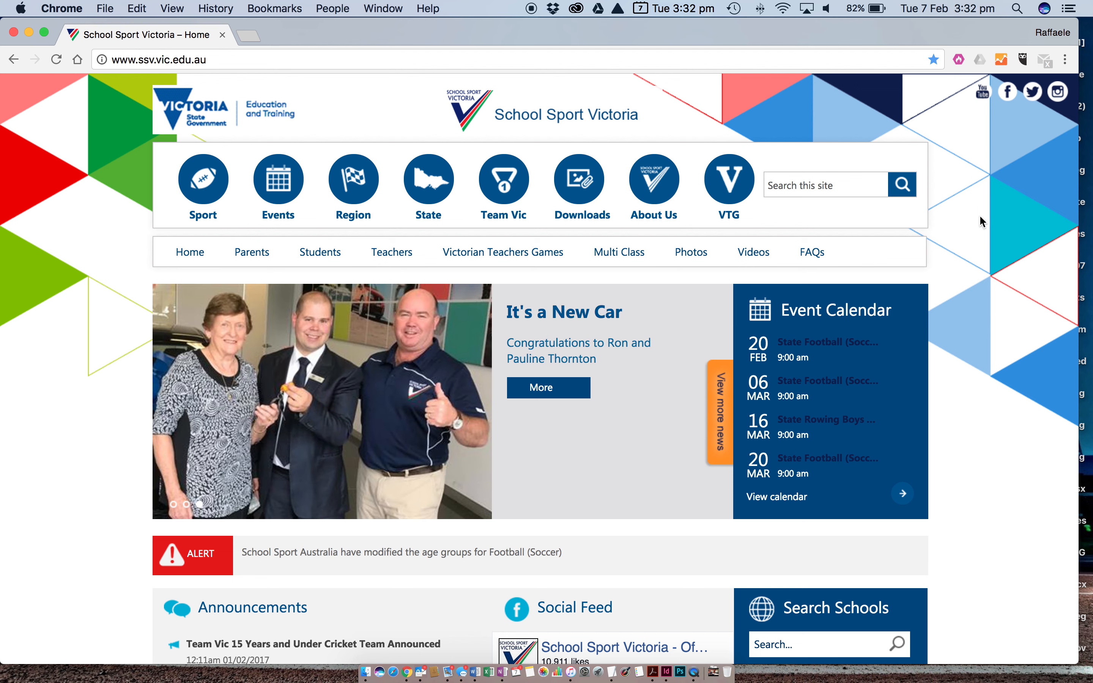
Step: Log in to the site through the home page footer, entering the account password for the prefilled user name
scroll(962, 224, "down", 15)
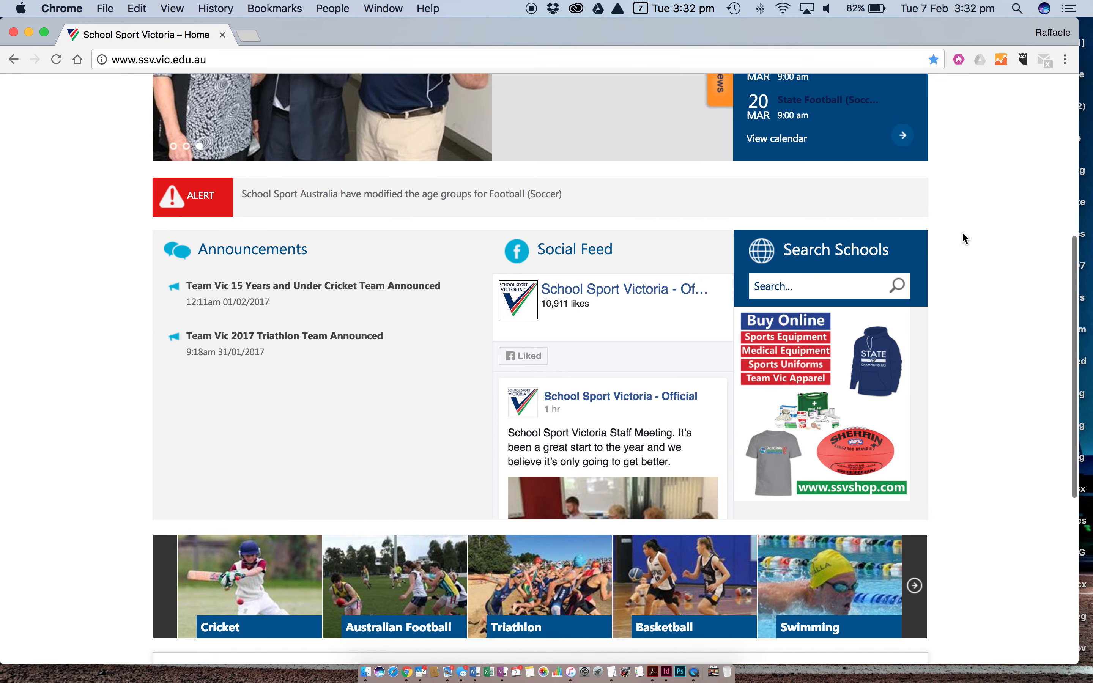
scroll(961, 231, "down", 3)
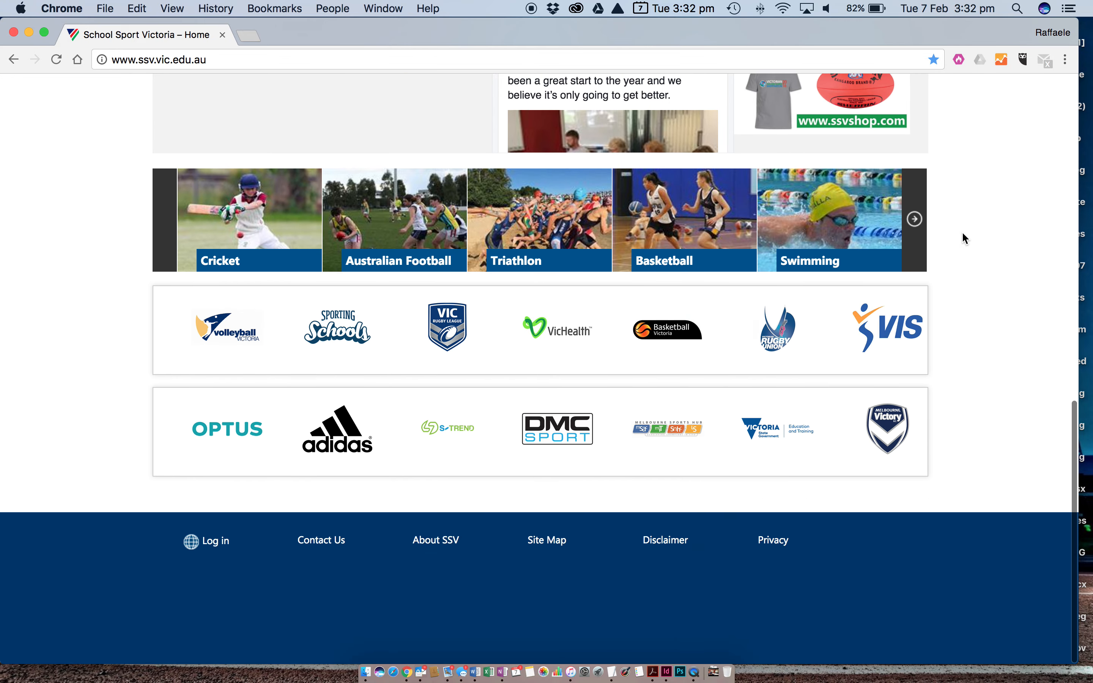
left_click(217, 547)
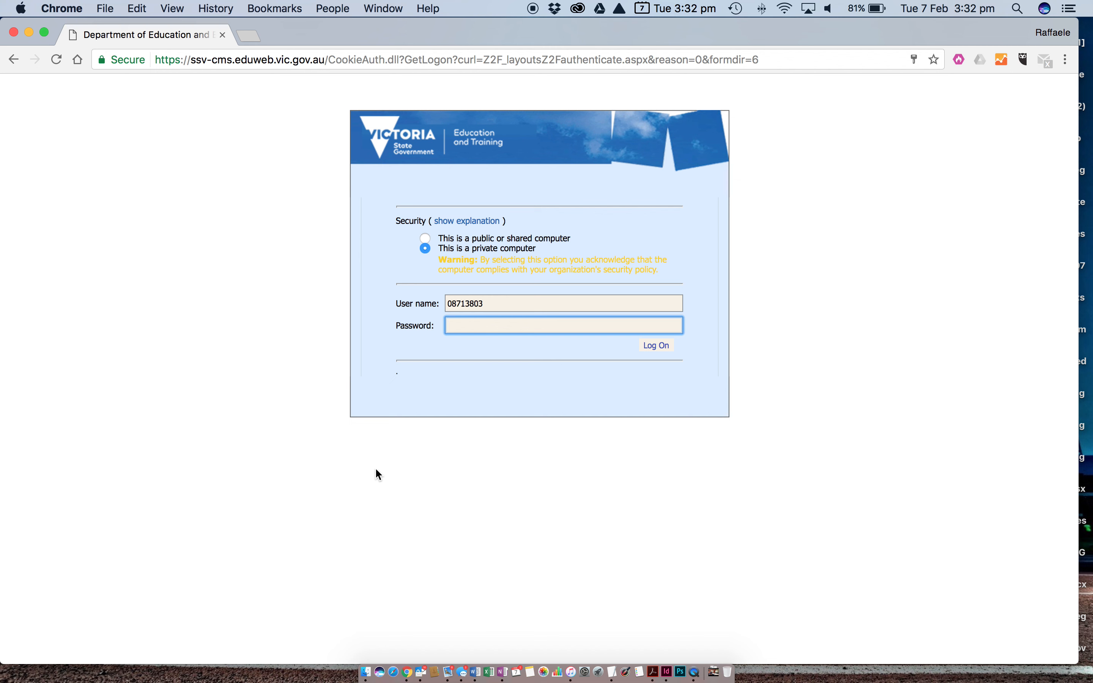
left_click(466, 324)
type("•••••••••")
left_click(655, 346)
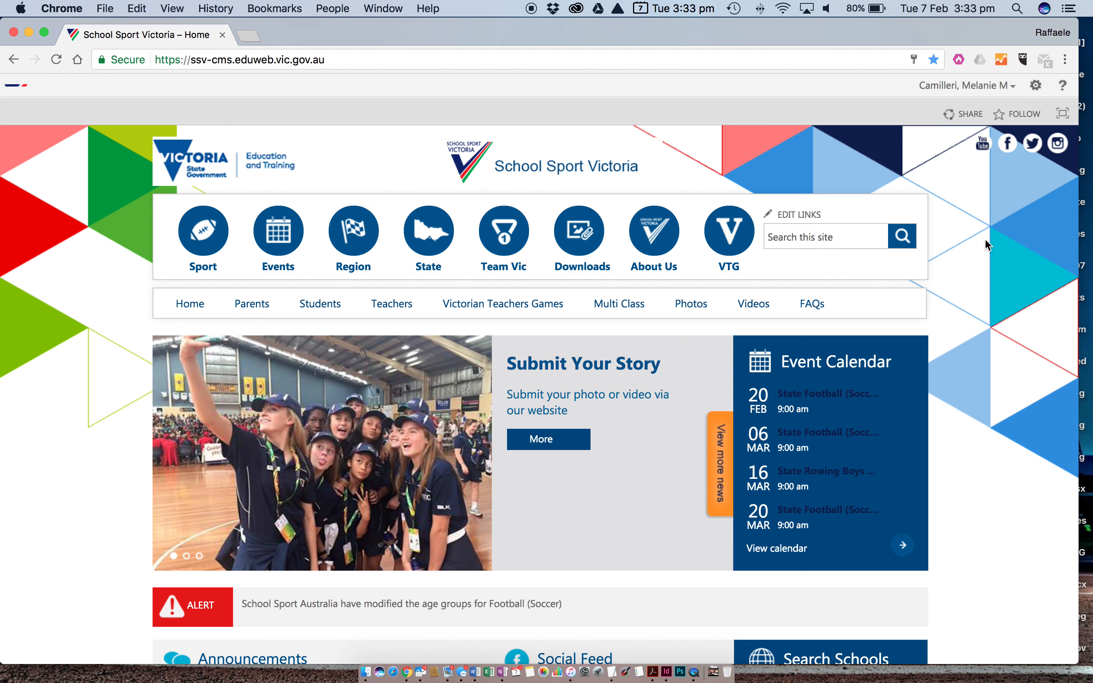
Step: Open the Western Metropolitan Secondary page among the secondary regions
mouse_move(356, 237)
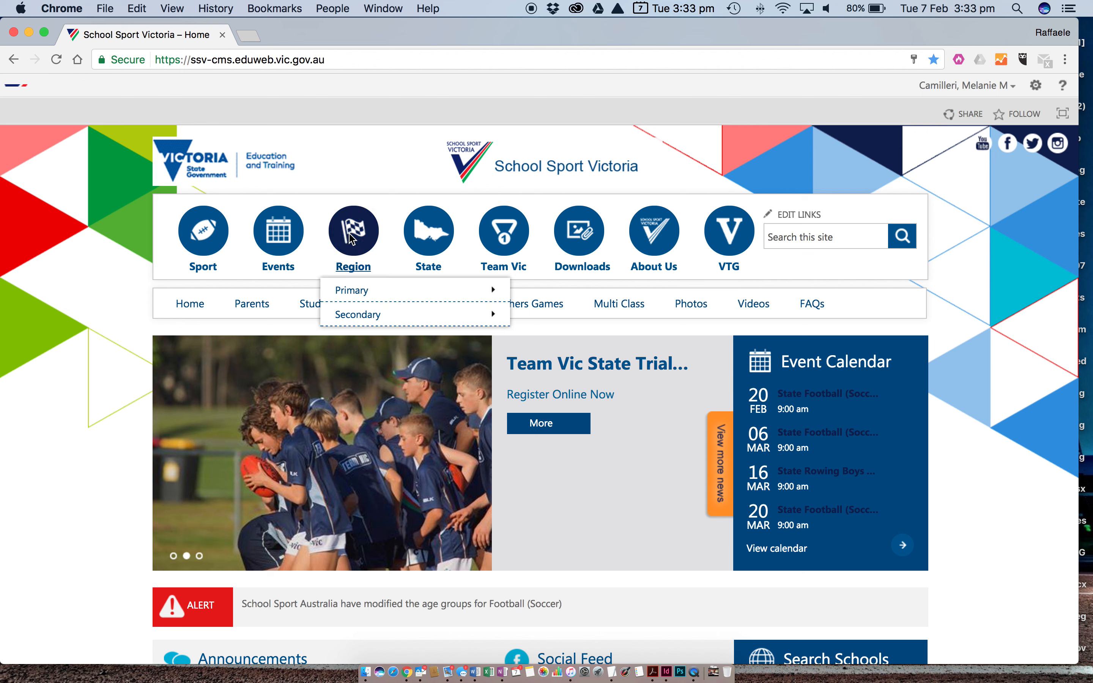
mouse_move(361, 315)
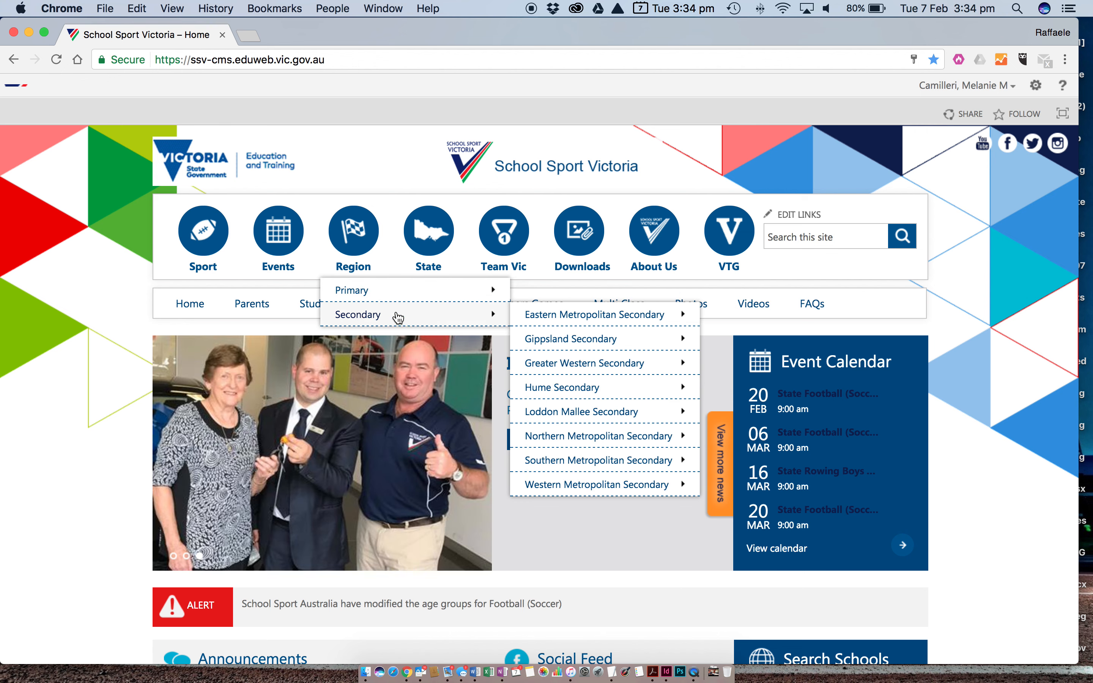
mouse_move(550, 436)
mouse_move(568, 482)
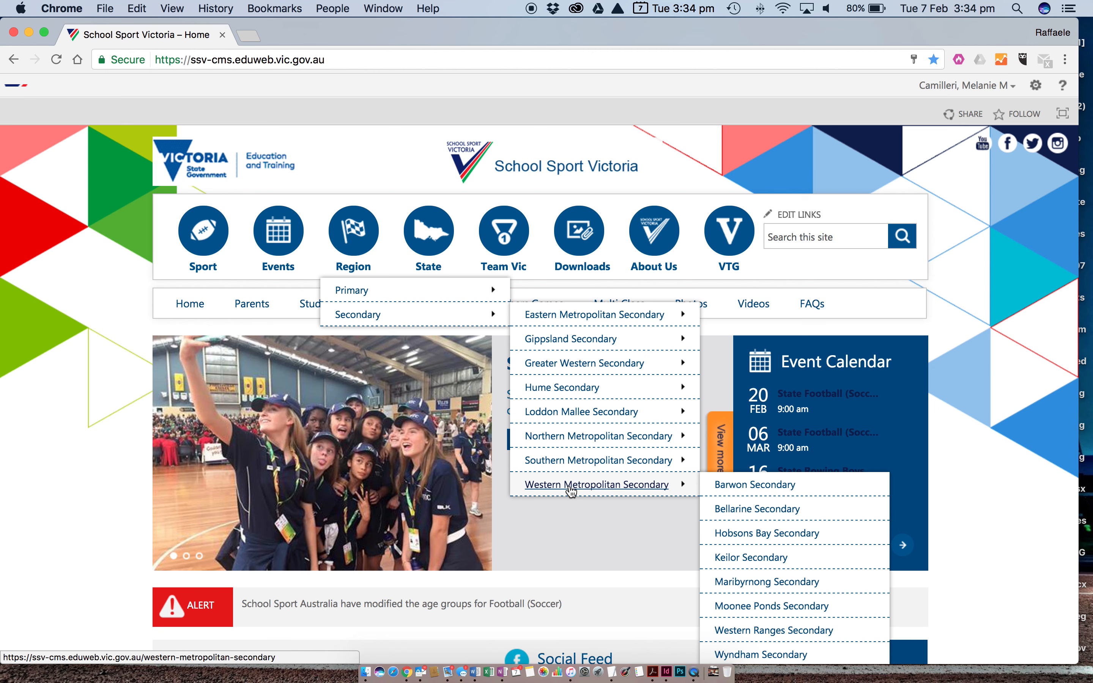
left_click(569, 487)
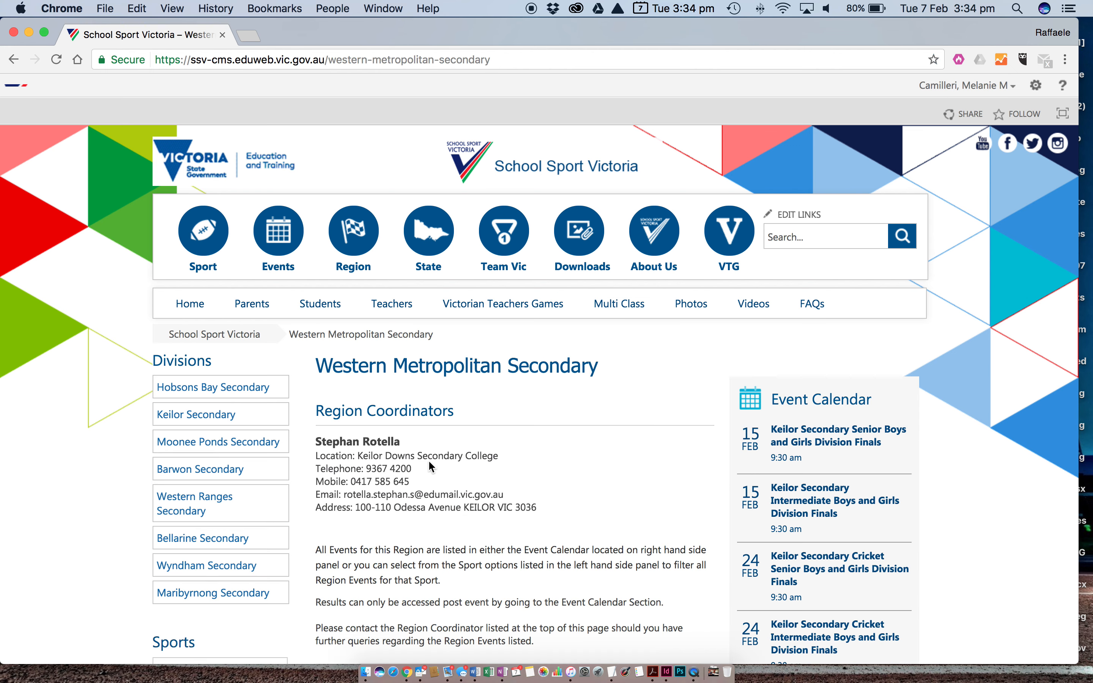
Step: Open the full Event Calendar of the Western Metropolitan Secondary region
scroll(523, 389, "down", 5)
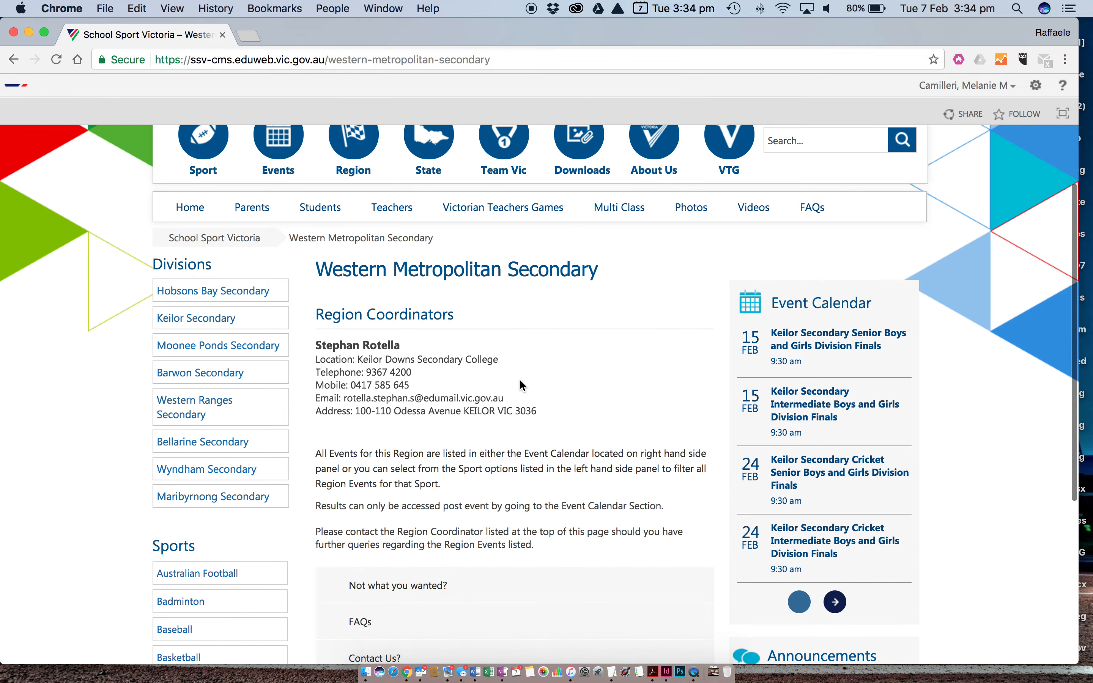
scroll(524, 384, "up", 5)
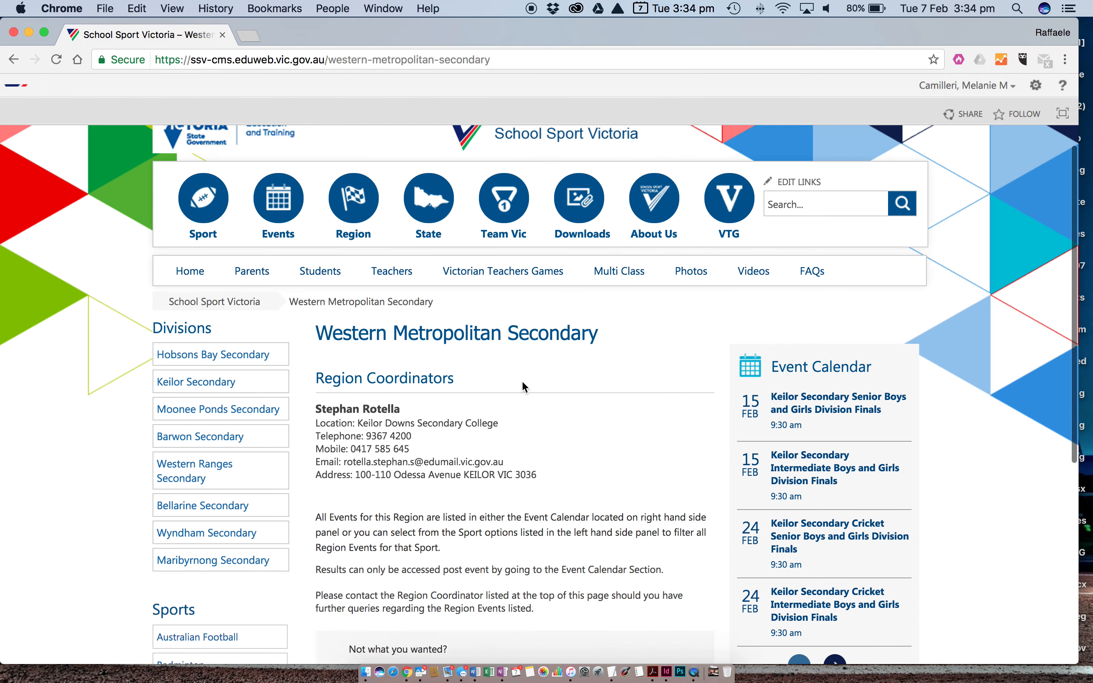
left_click(814, 393)
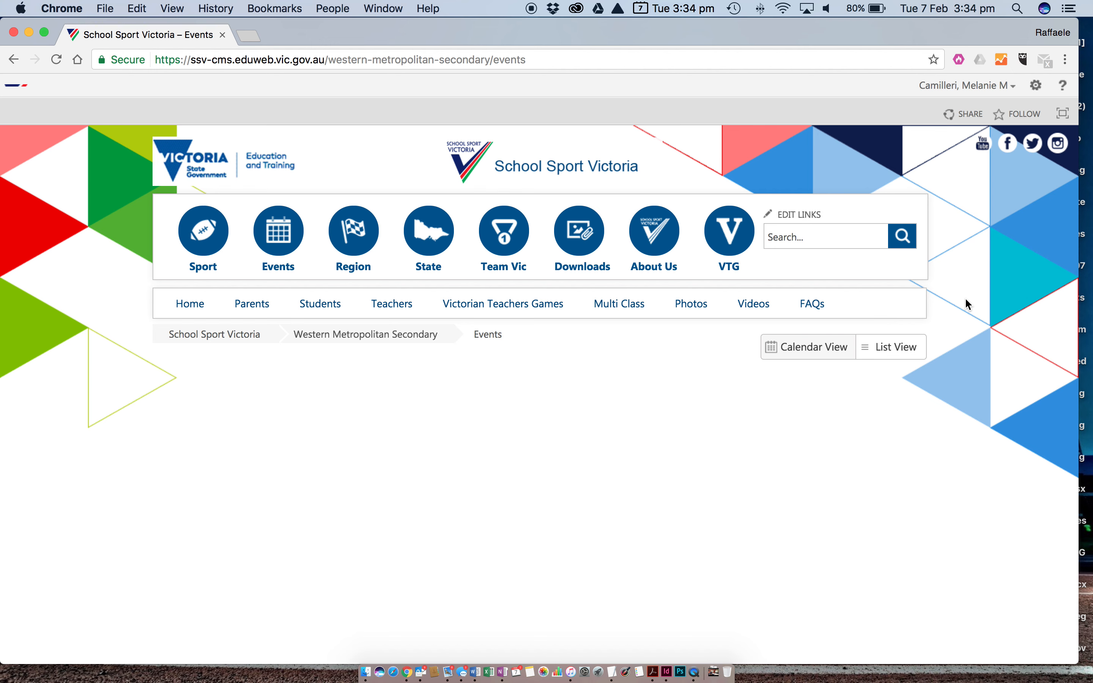
scroll(966, 304, "down", 5)
scroll(965, 298, "up", 5)
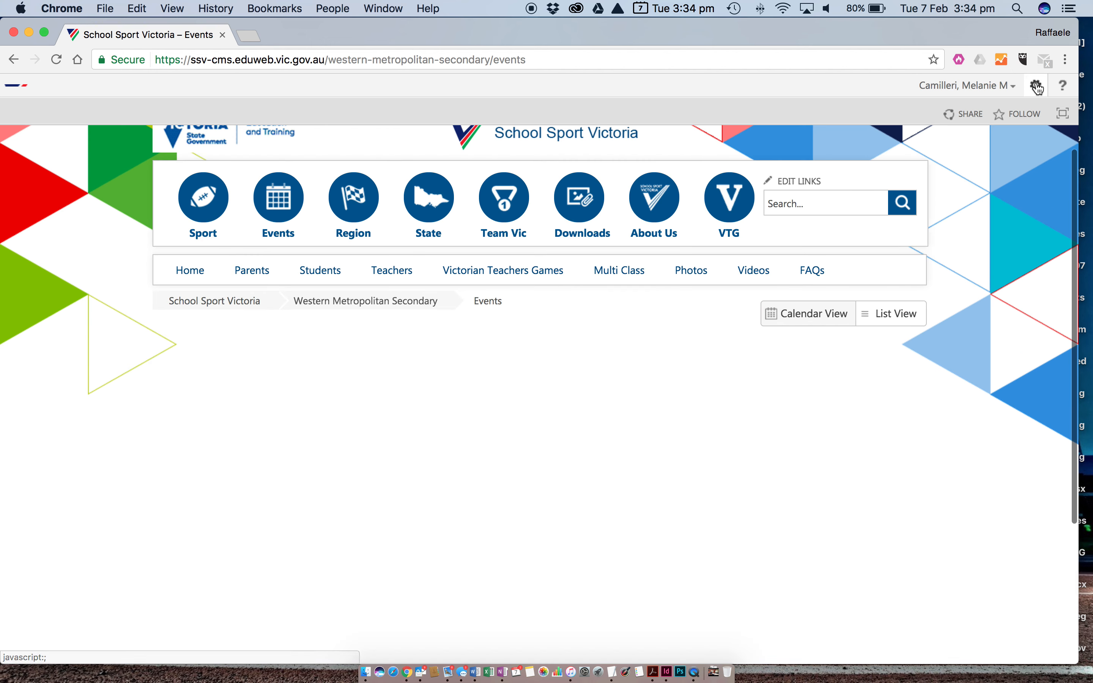
Step: Open the Events list from the site contents of the region's events site
left_click(1037, 87)
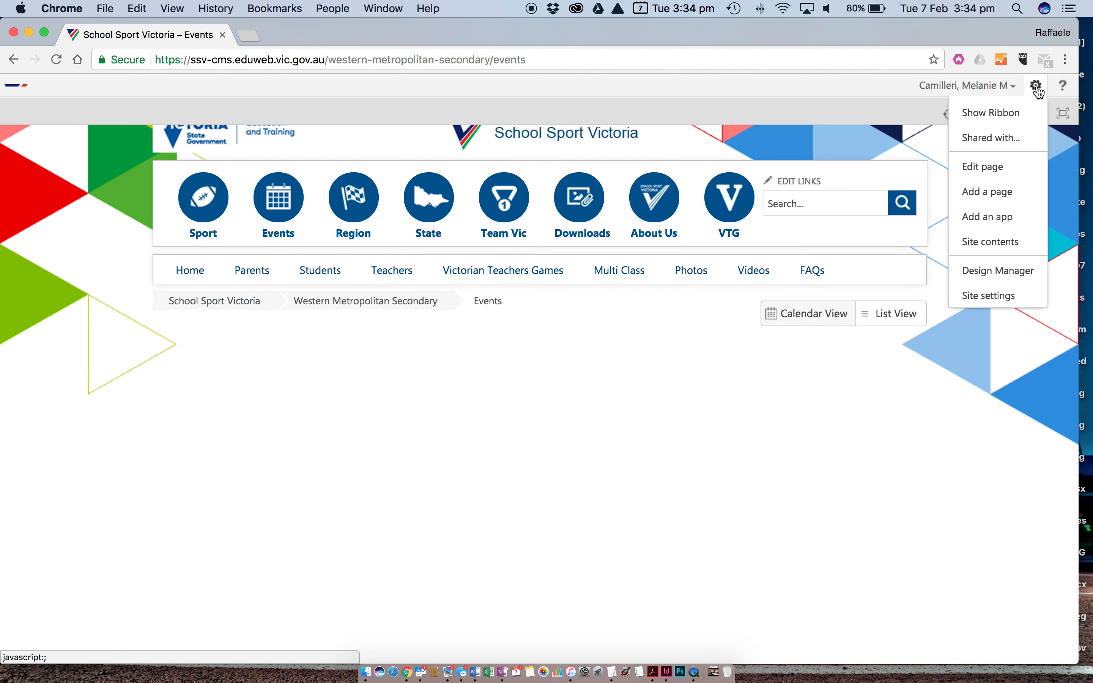
left_click(995, 243)
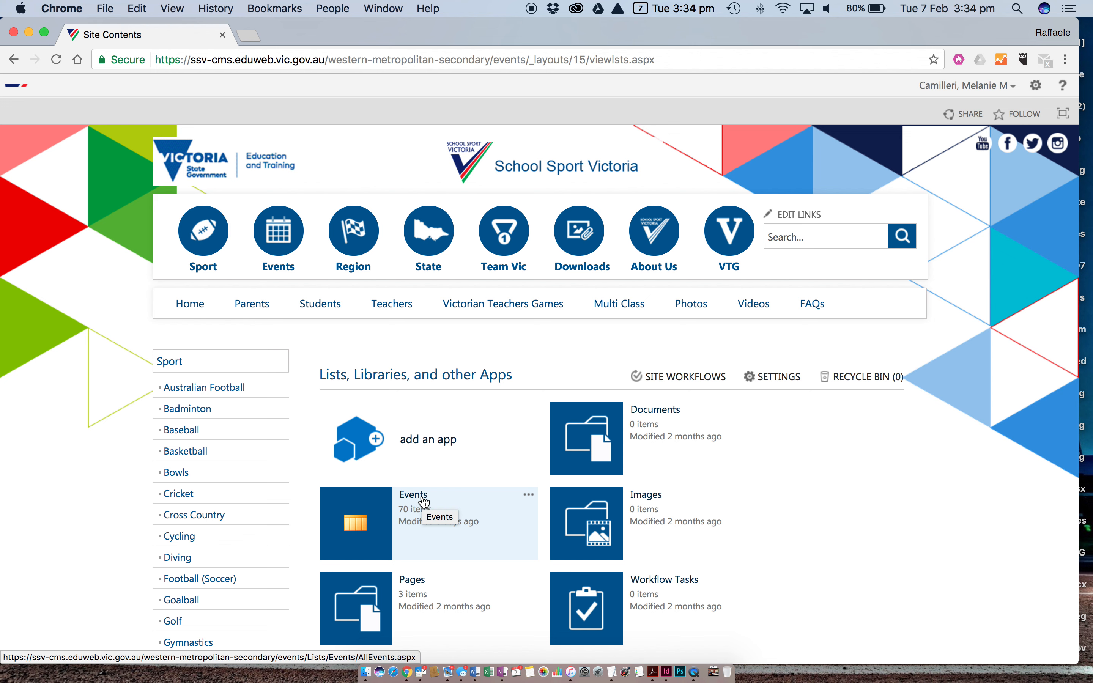
left_click(413, 494)
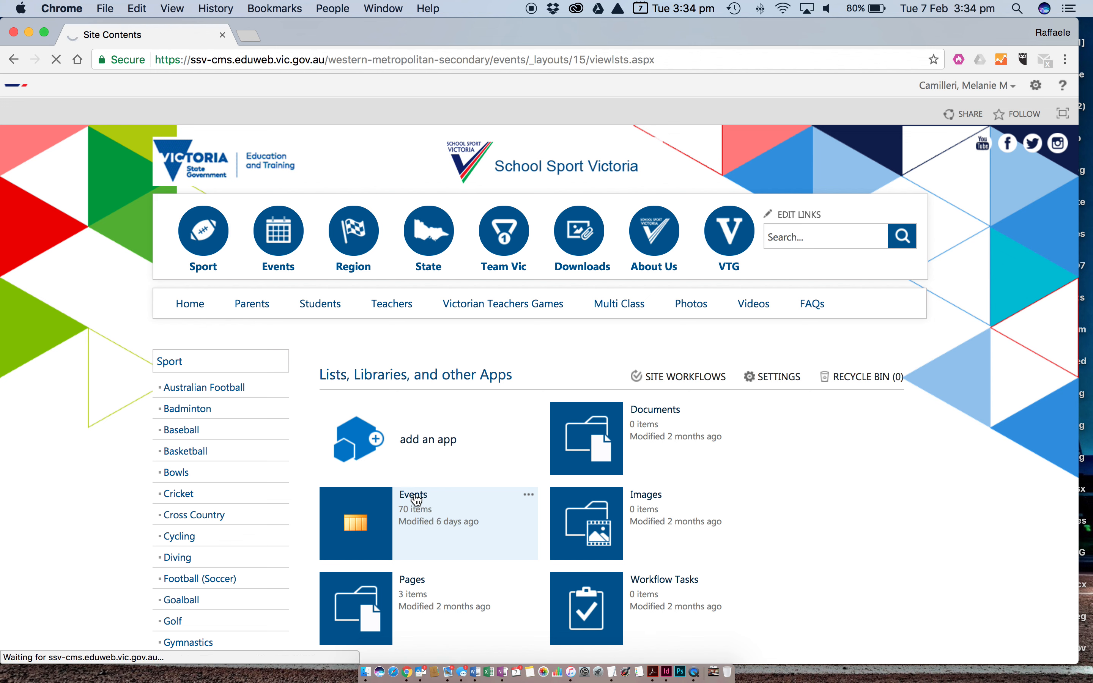
left_click(414, 495)
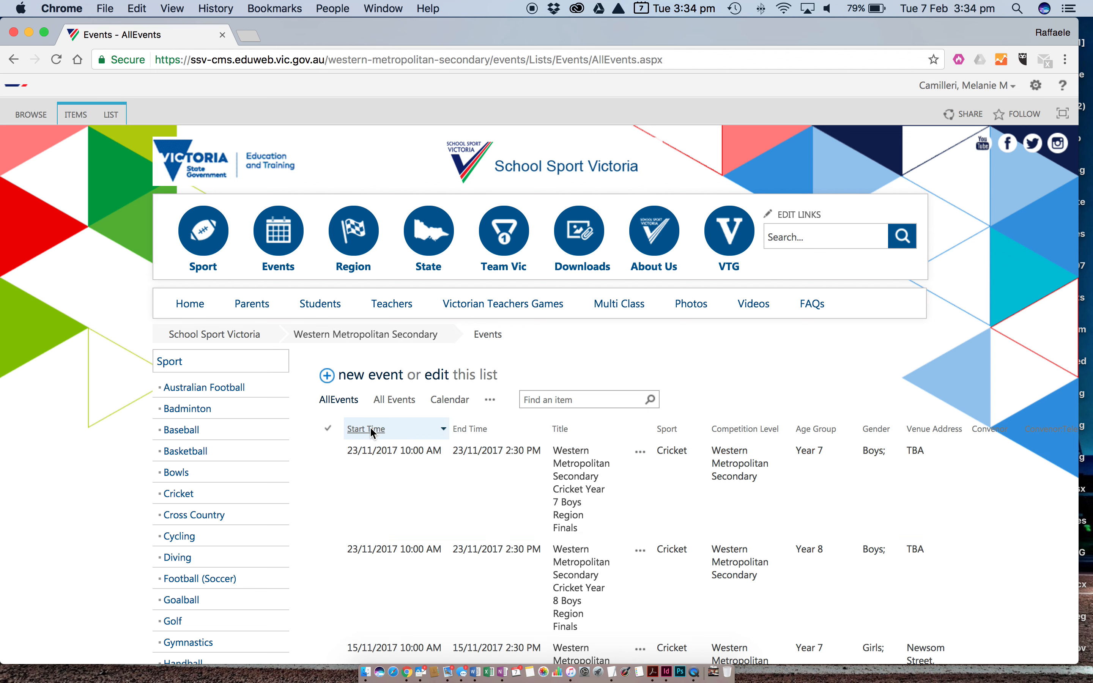
Step: Create a new event in the list and set its sport to Table Tennis
left_click(364, 383)
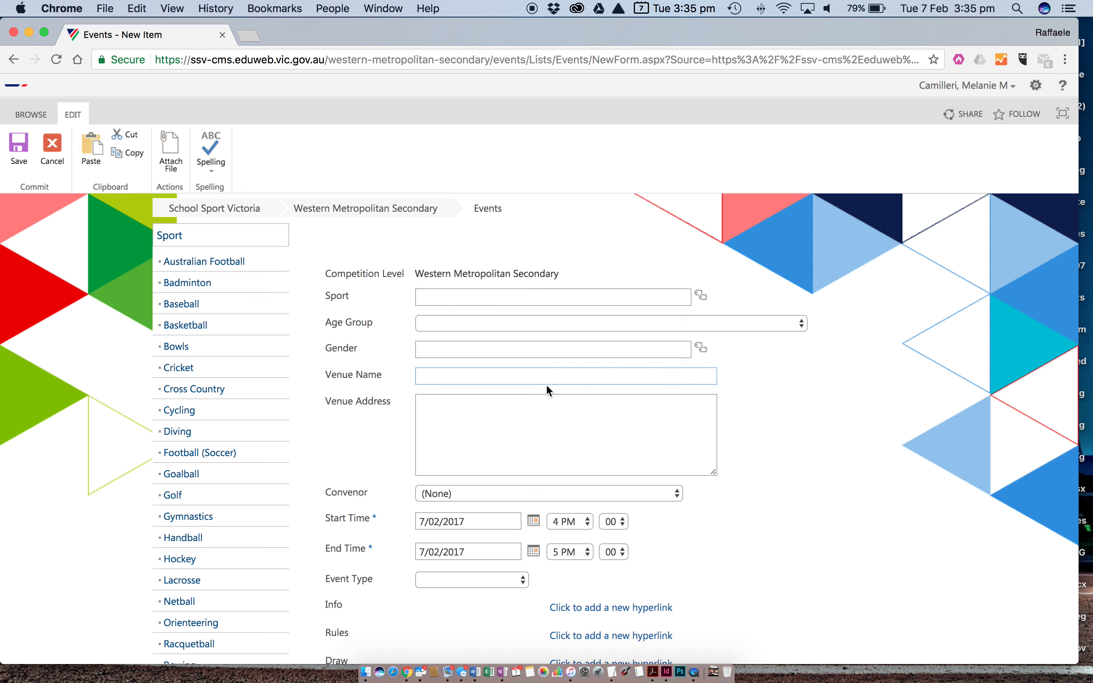
left_click(699, 297)
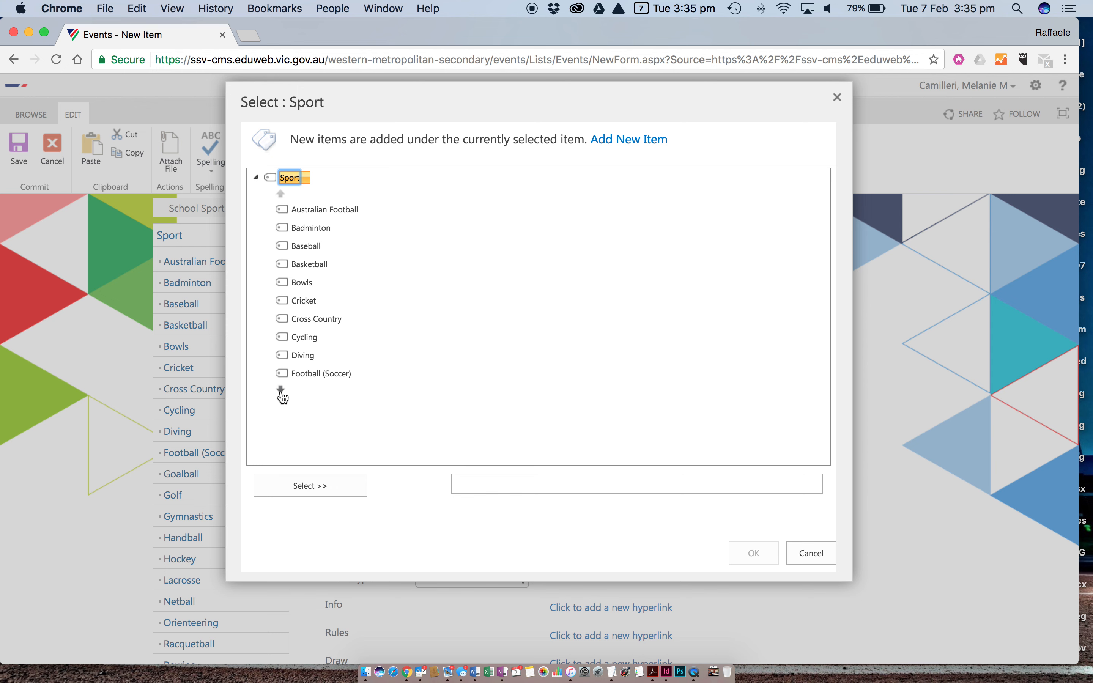
left_click(281, 392)
left_click(281, 389)
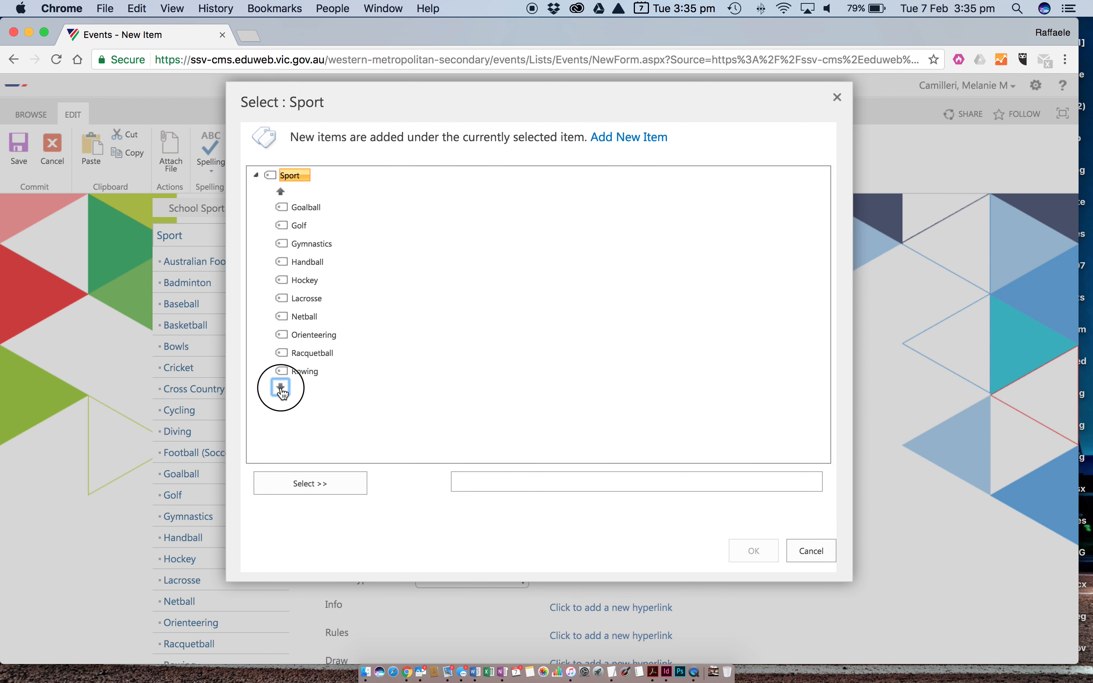
left_click(300, 319)
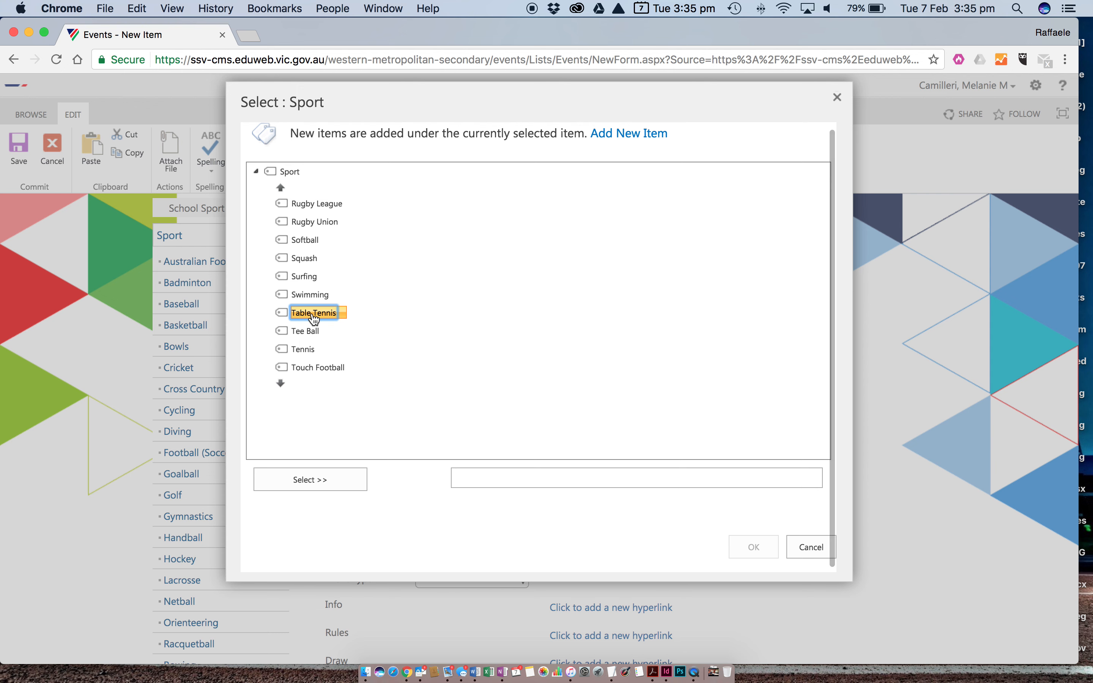
left_click(309, 484)
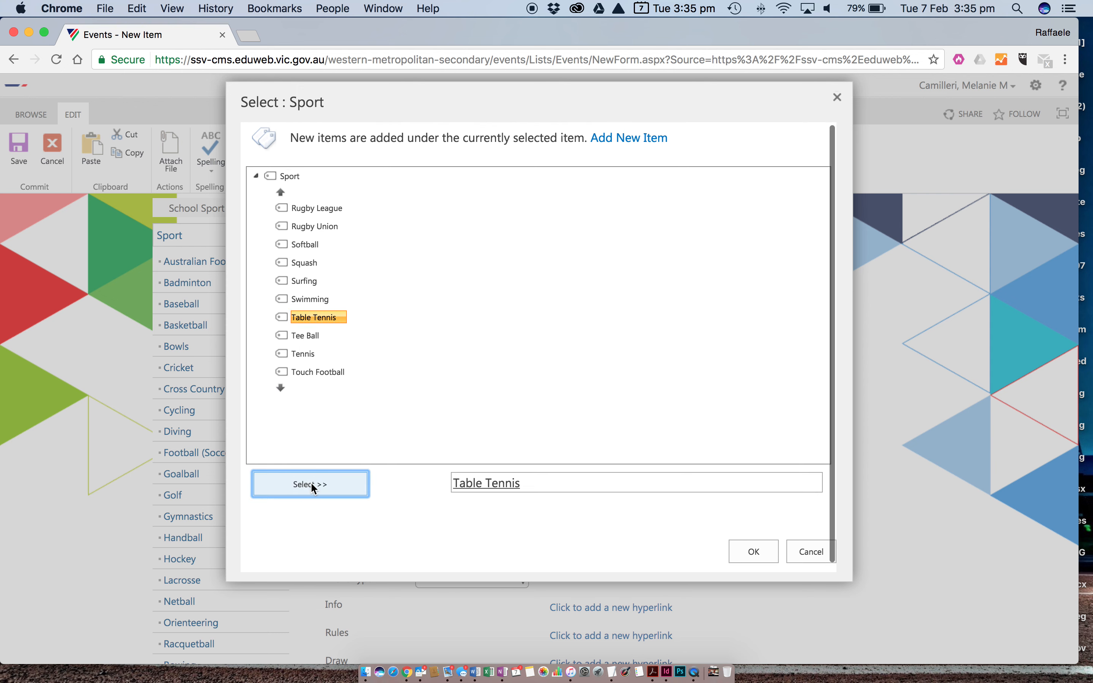
left_click(762, 552)
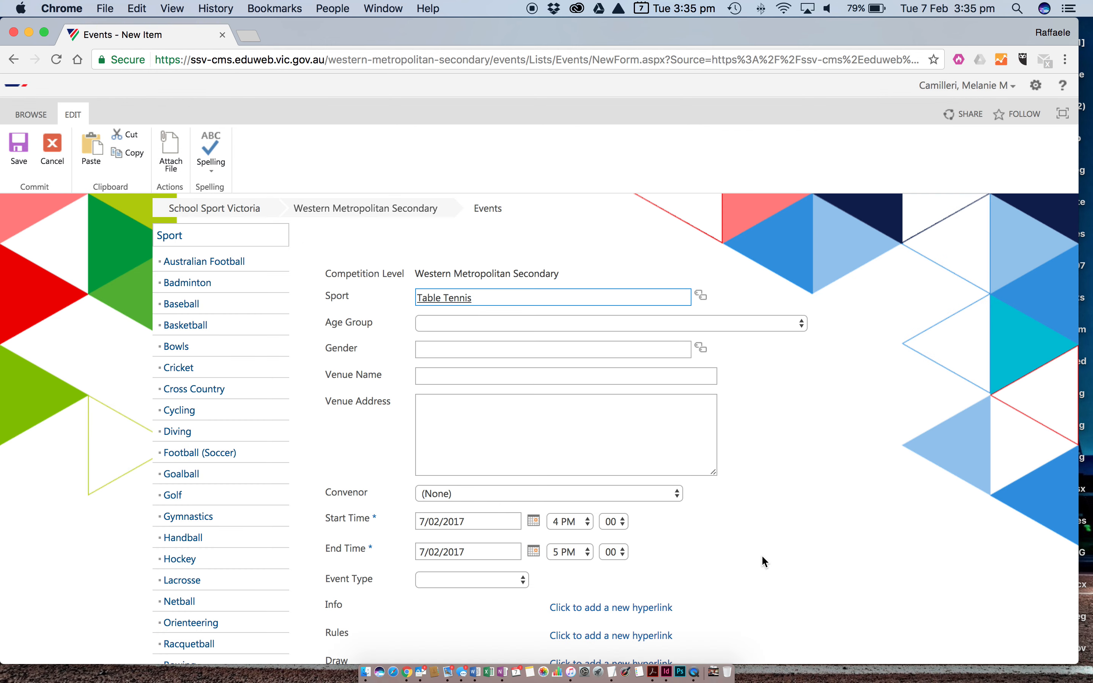
Step: Set the new event's age group to Senior and its gender to Boys
left_click(801, 323)
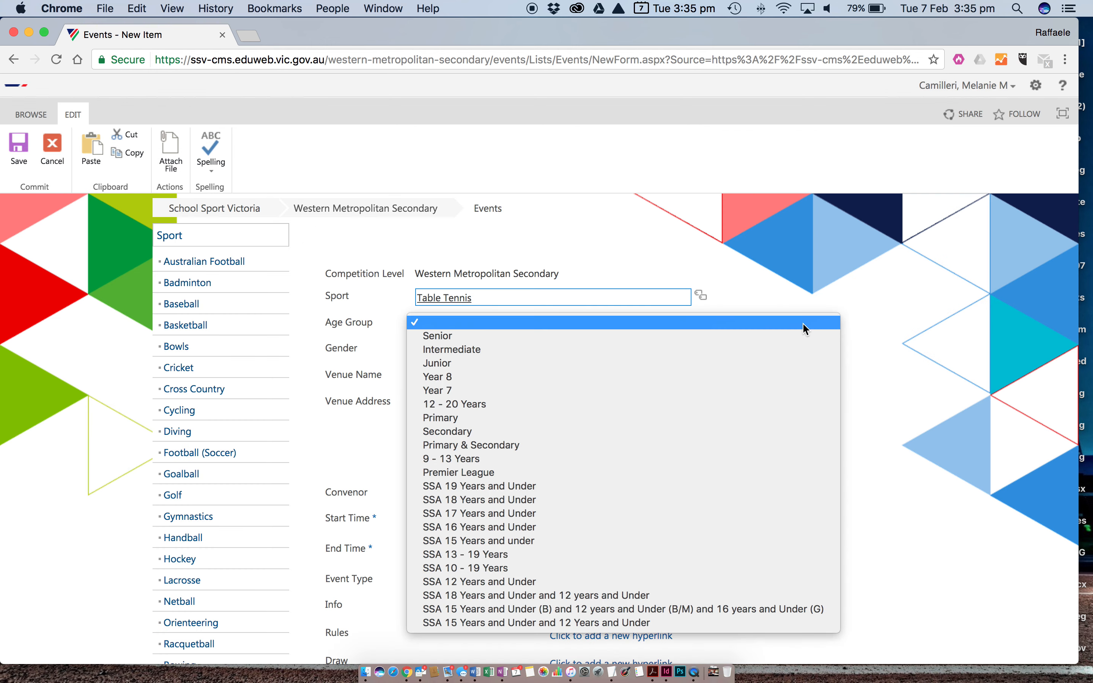
left_click(446, 341)
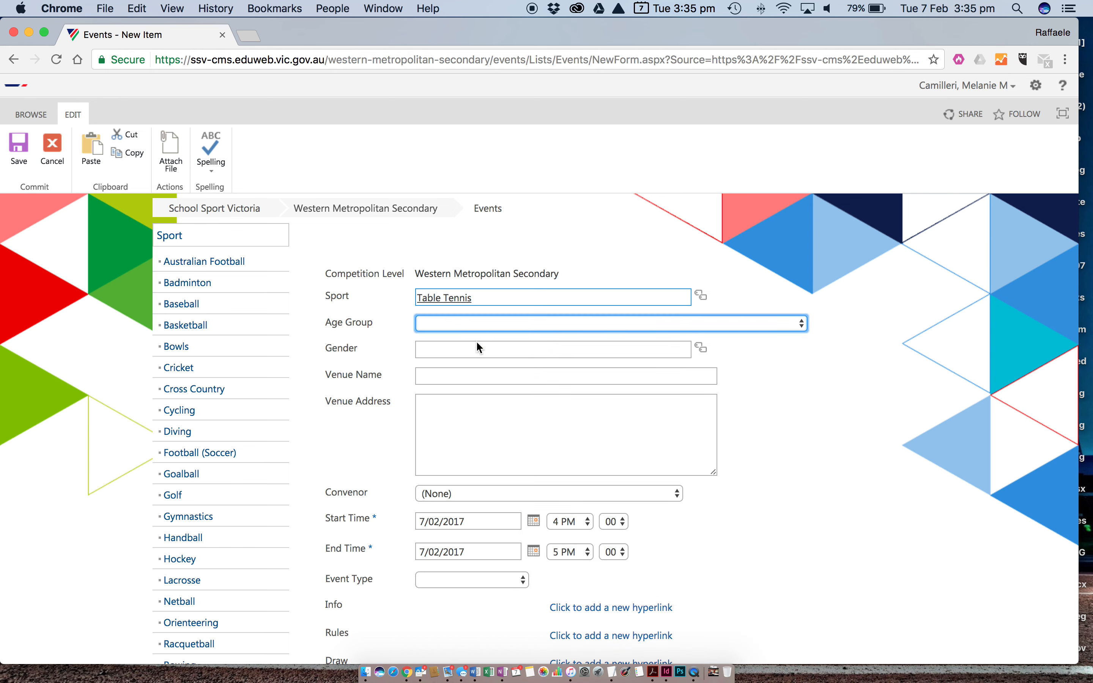
left_click(704, 351)
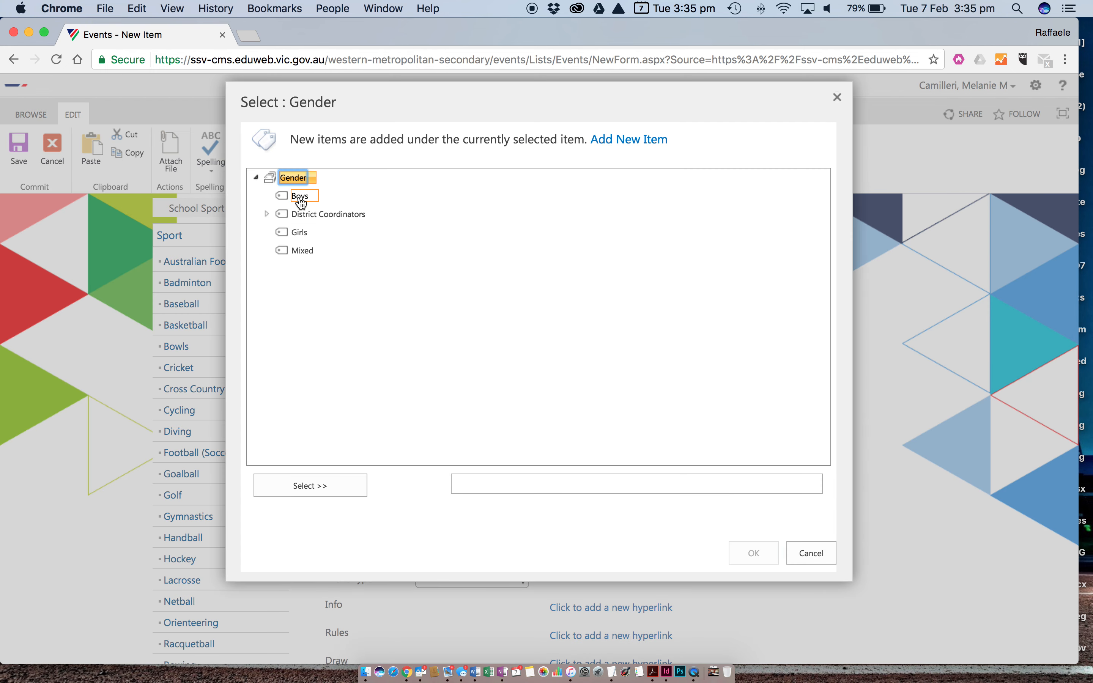
double_click(300, 197)
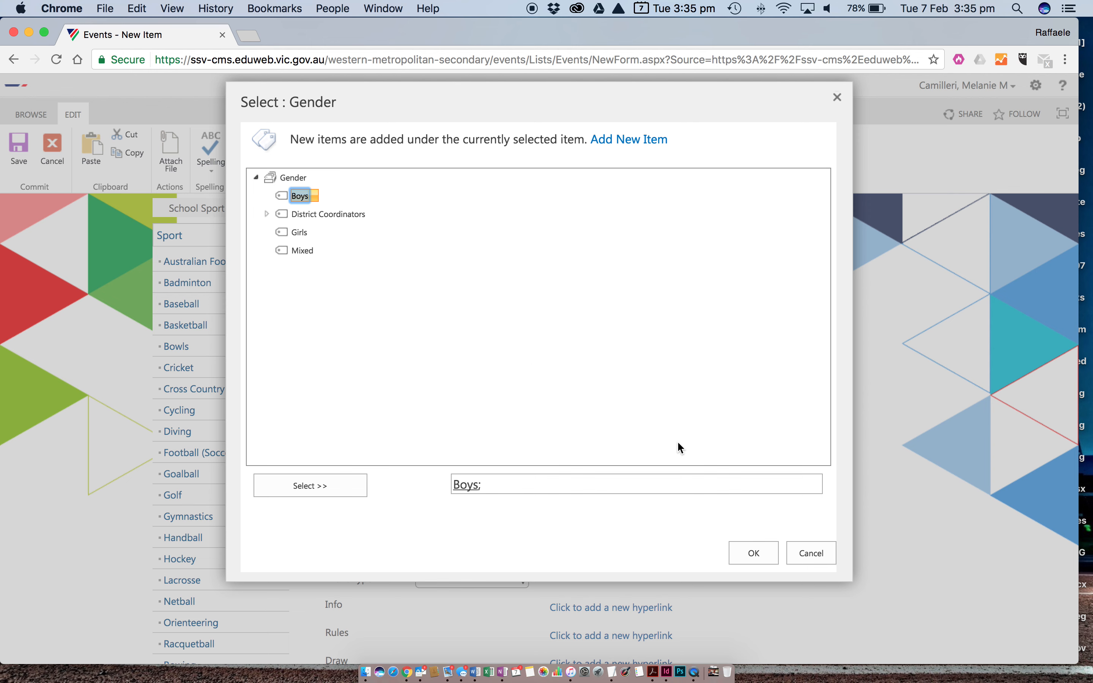
left_click(744, 552)
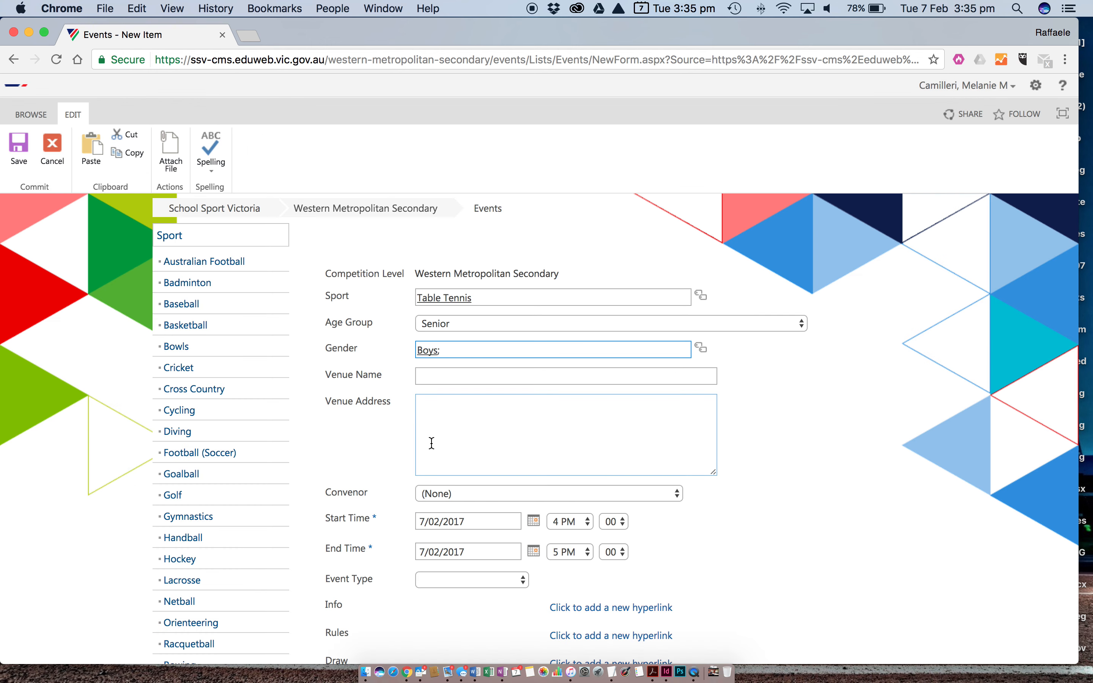
Step: Enter MSAC as the venue name with its street address, and choose the convenor listed directly after Aitken College
left_click(441, 377)
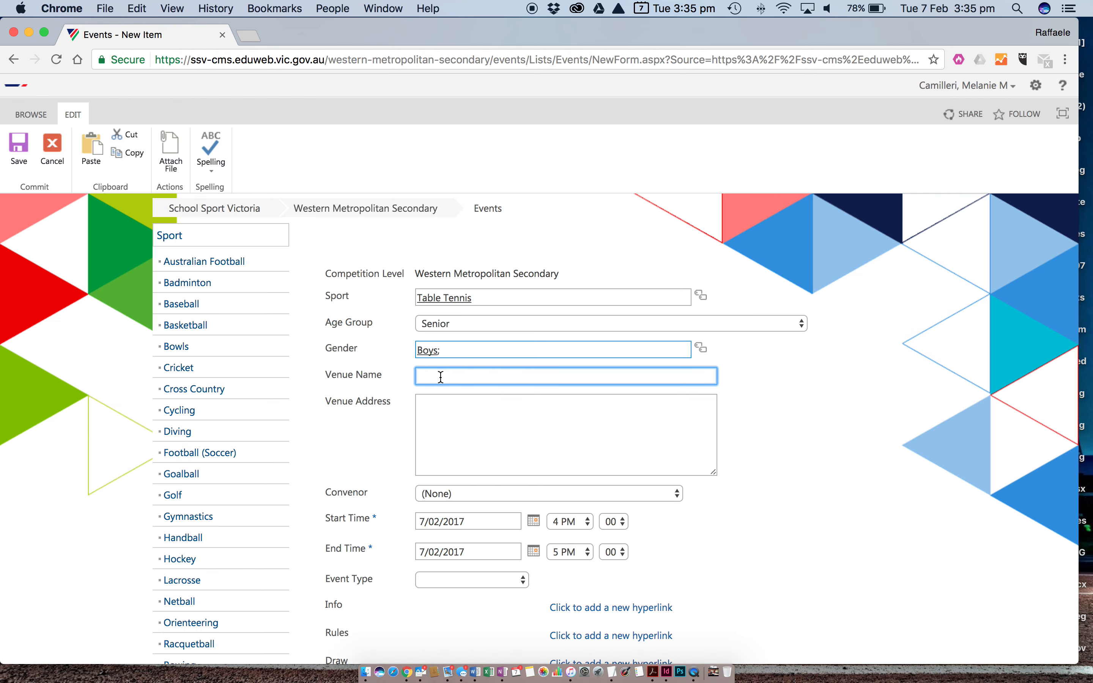
type("M")
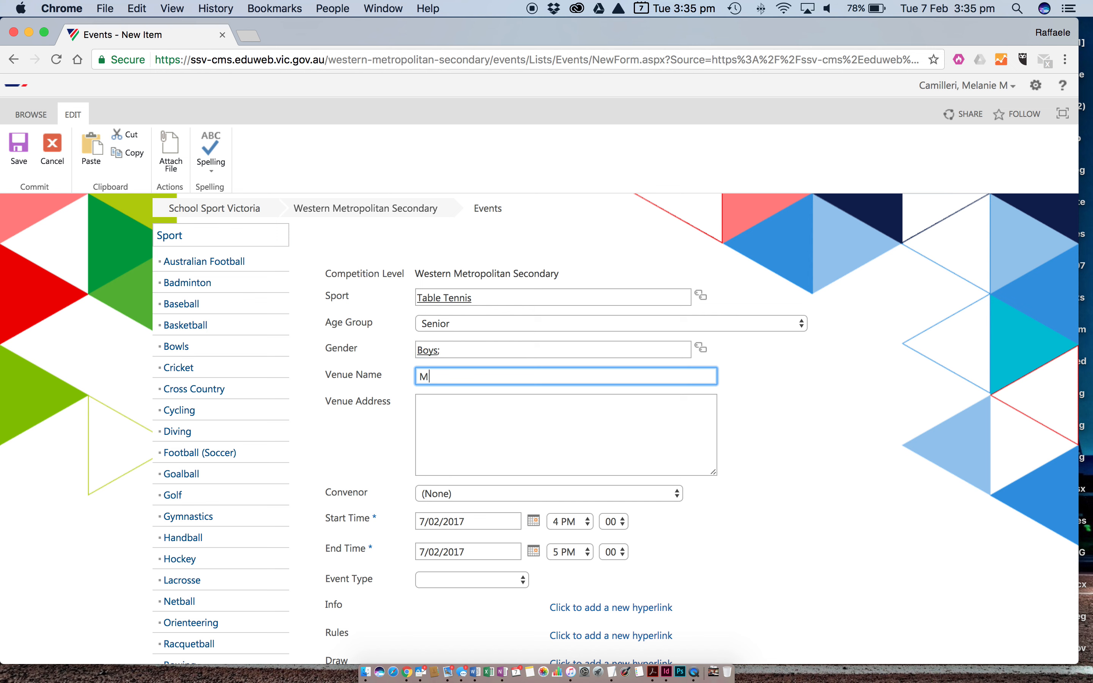
type("SAC")
left_click(440, 409)
type("A")
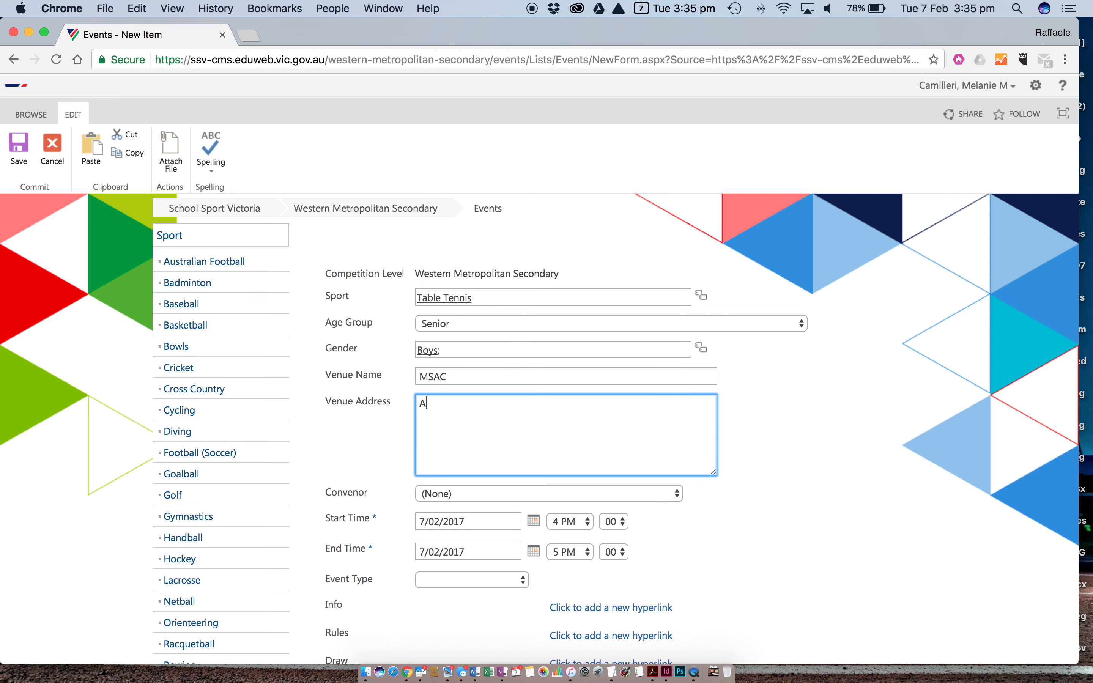
type("ughtie Drive, Albert Park,")
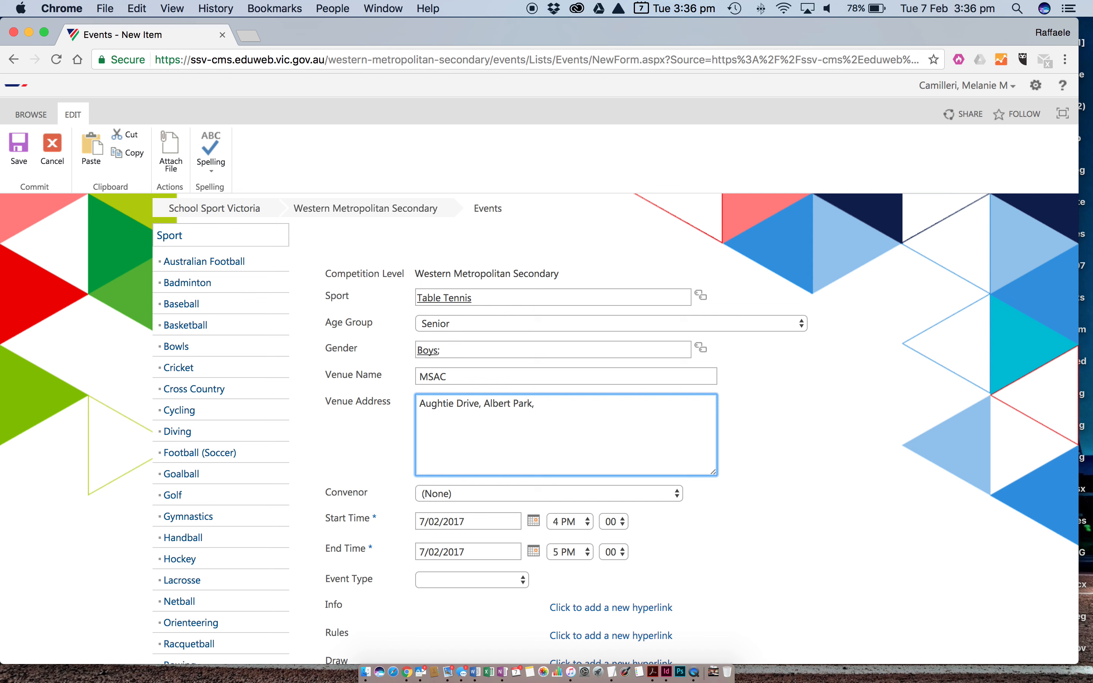
type(" VIC")
left_click(679, 495)
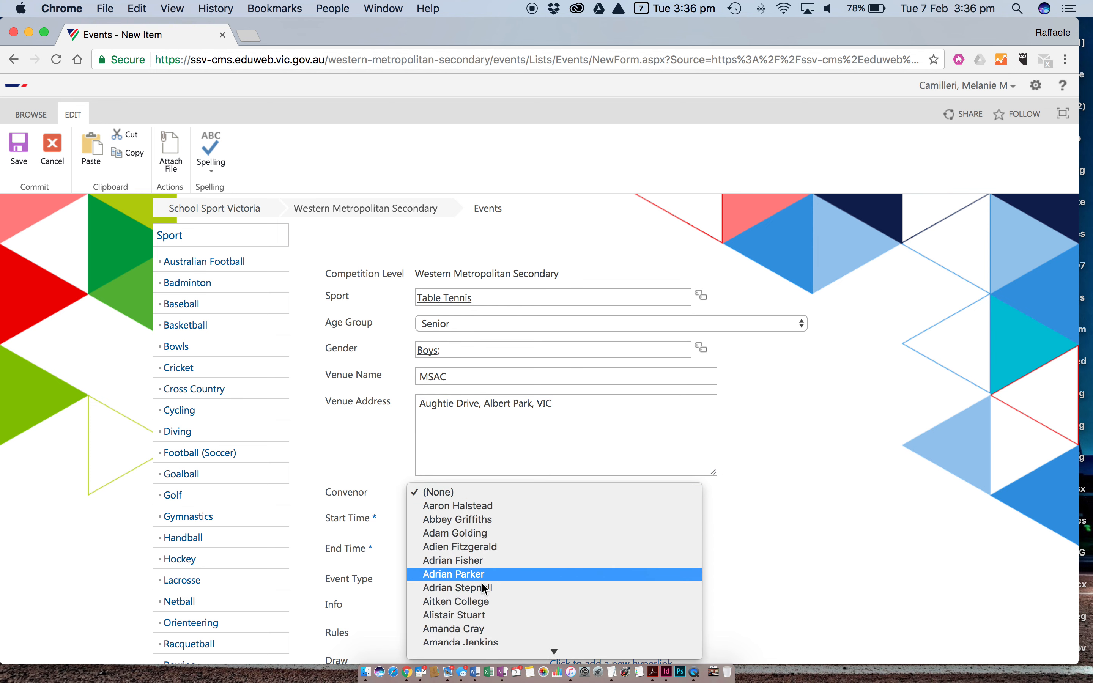
left_click(477, 615)
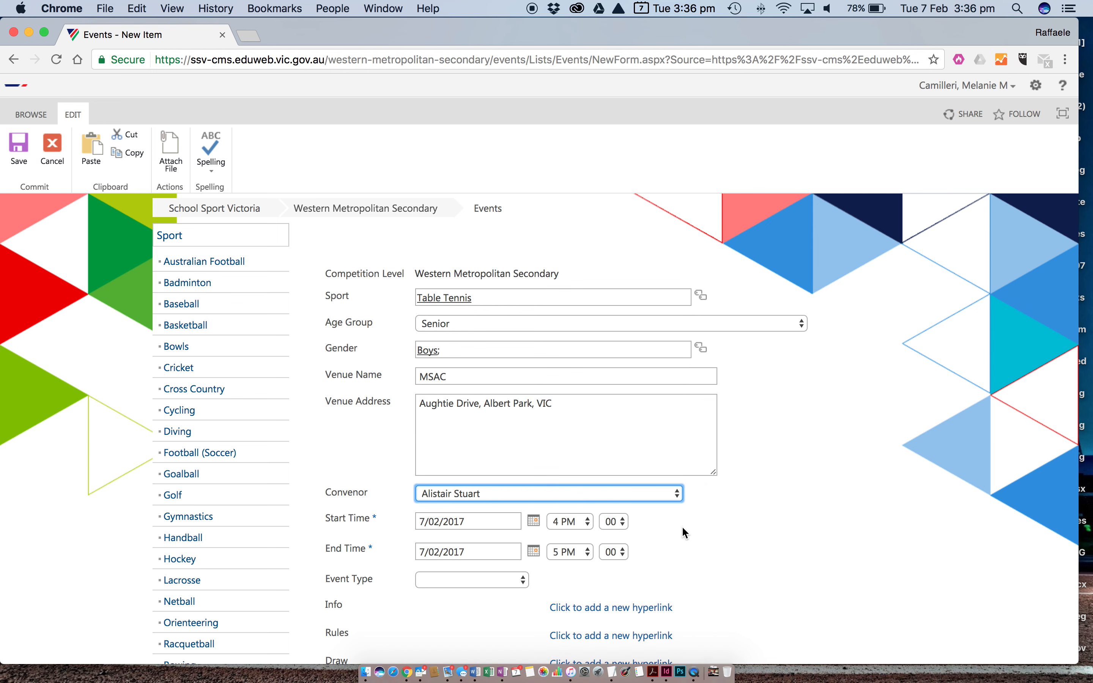
Step: Set the event to start on 8/02/2017 at 10 AM and end at 3 PM the same day
scroll(788, 469, "down", 3)
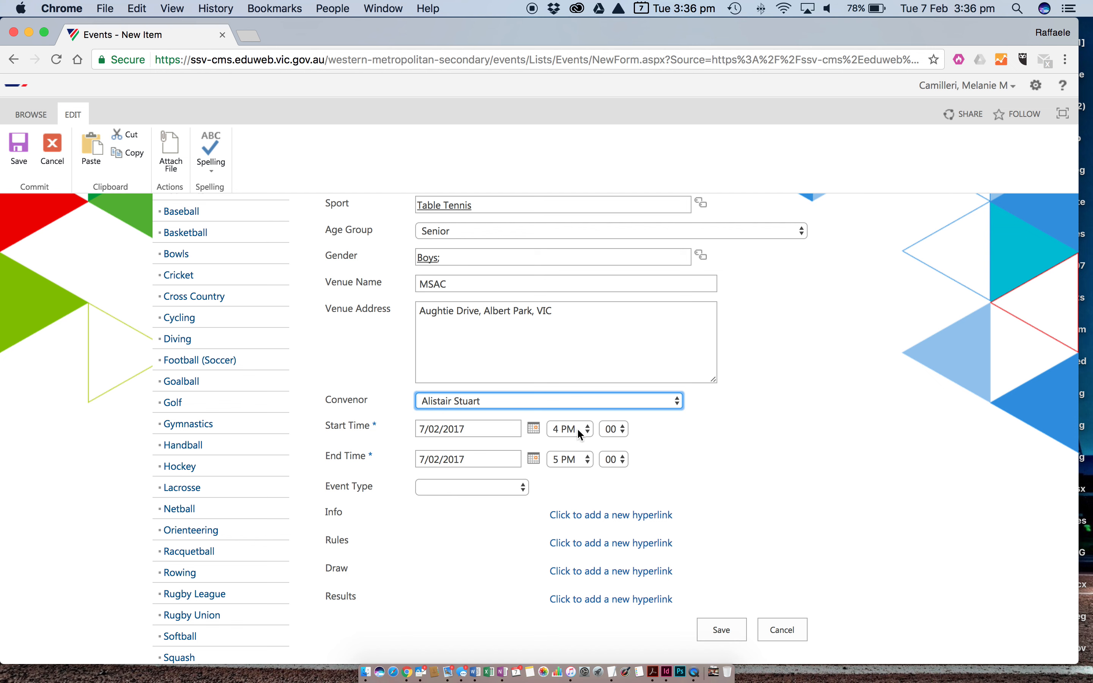
left_click(535, 430)
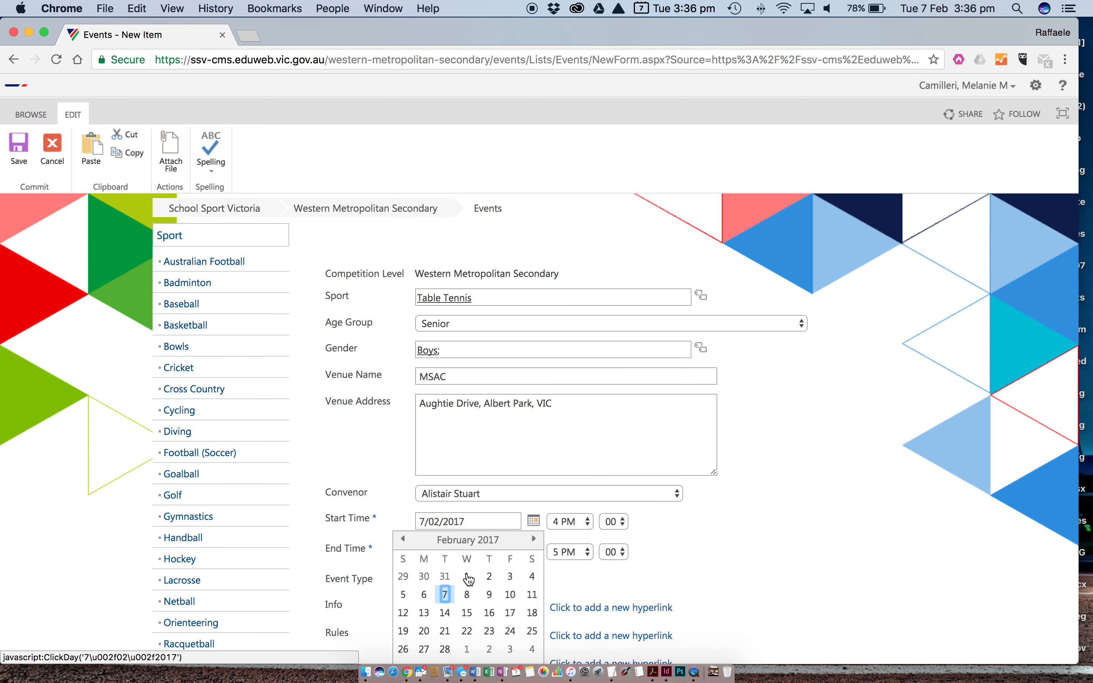
left_click(467, 594)
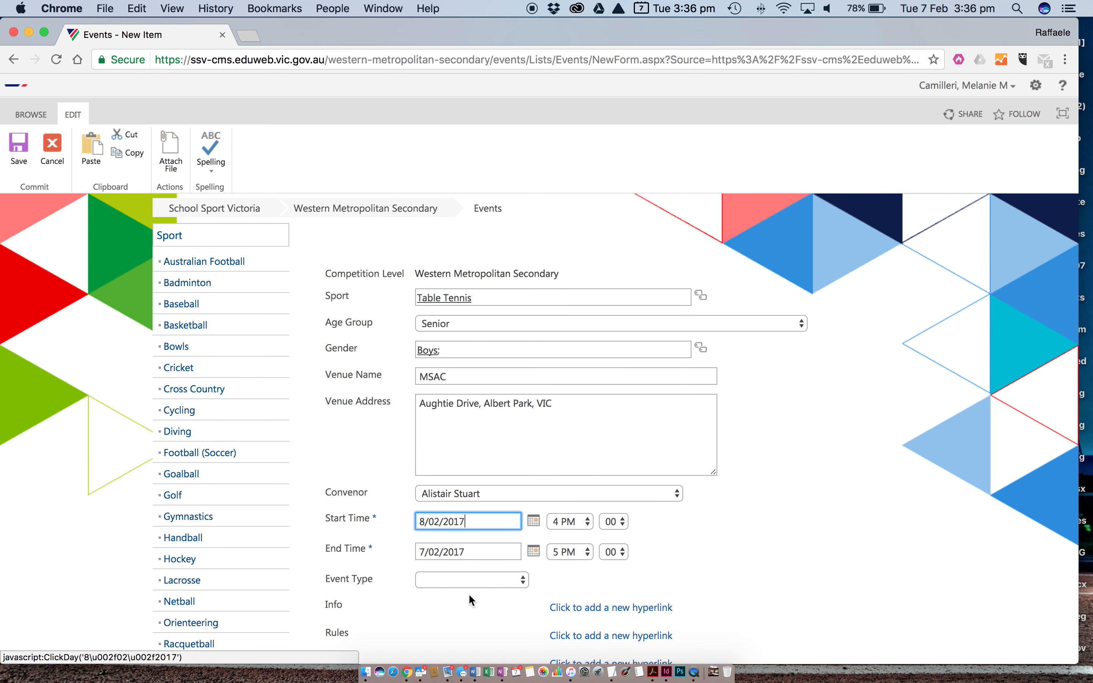
left_click(587, 526)
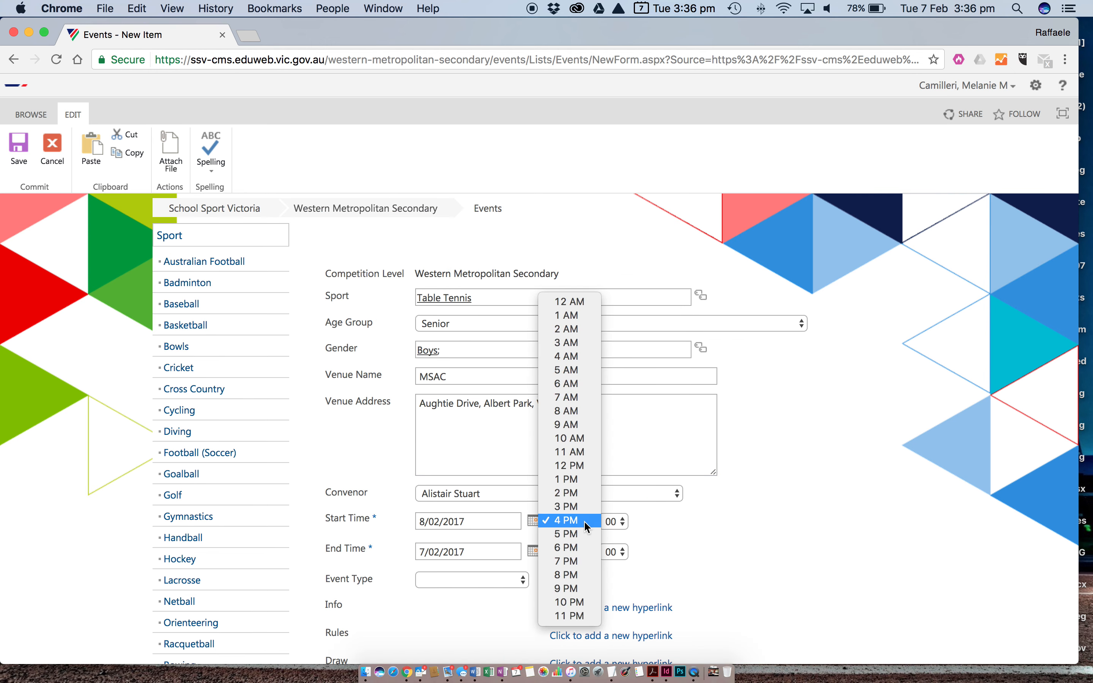
left_click(574, 439)
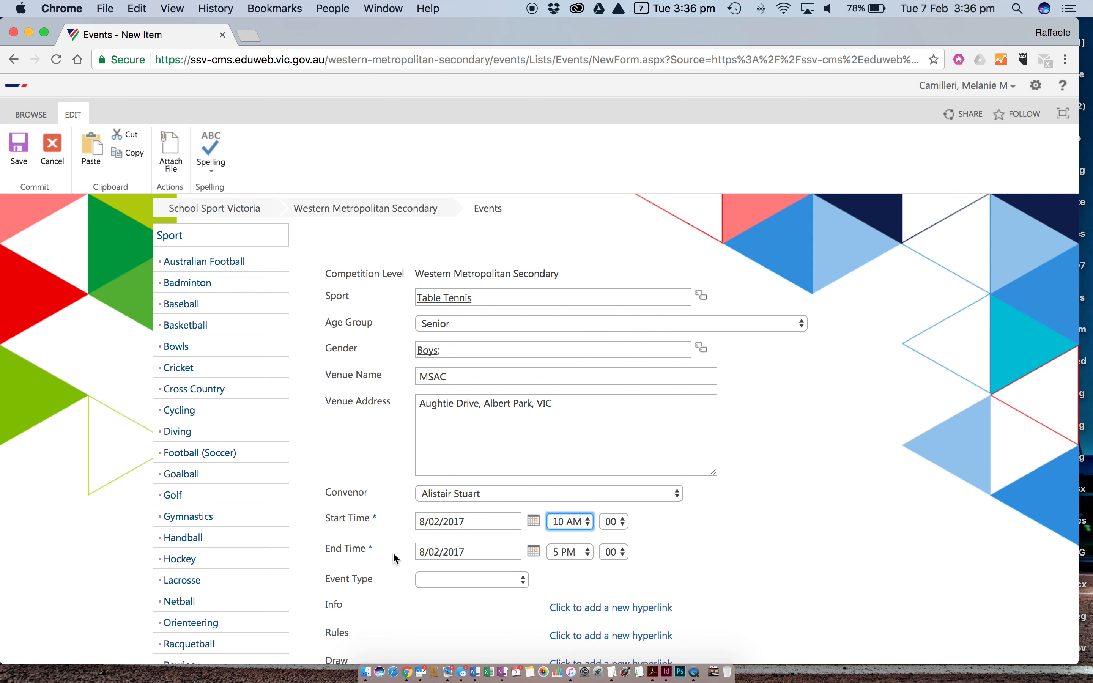
left_click(441, 552)
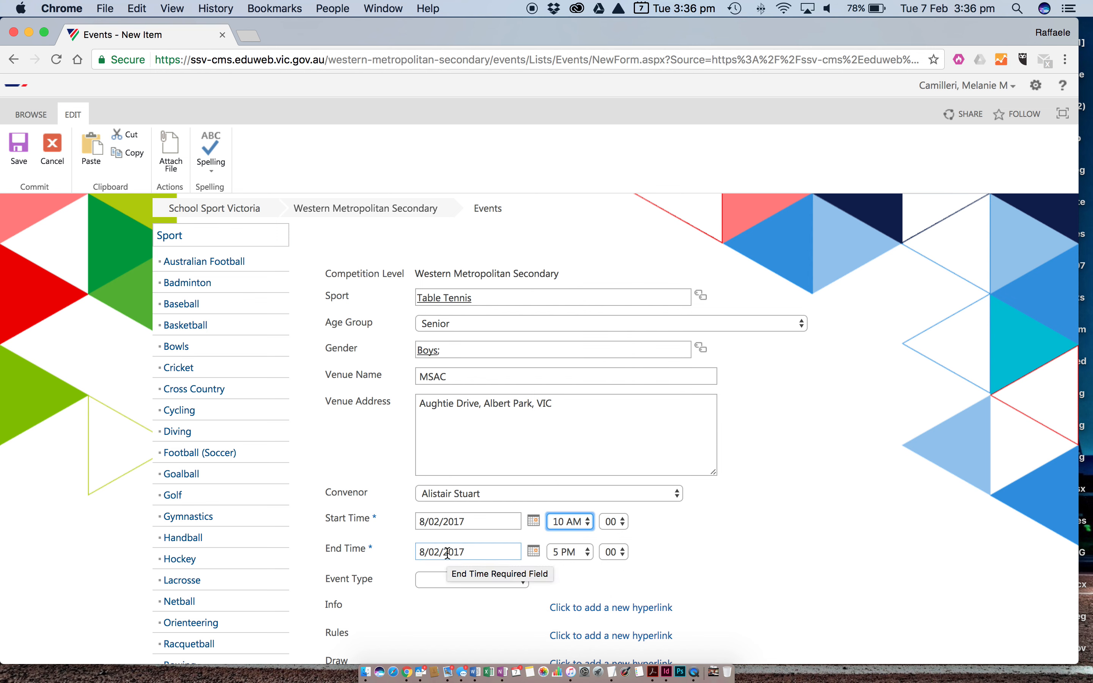
left_click(587, 552)
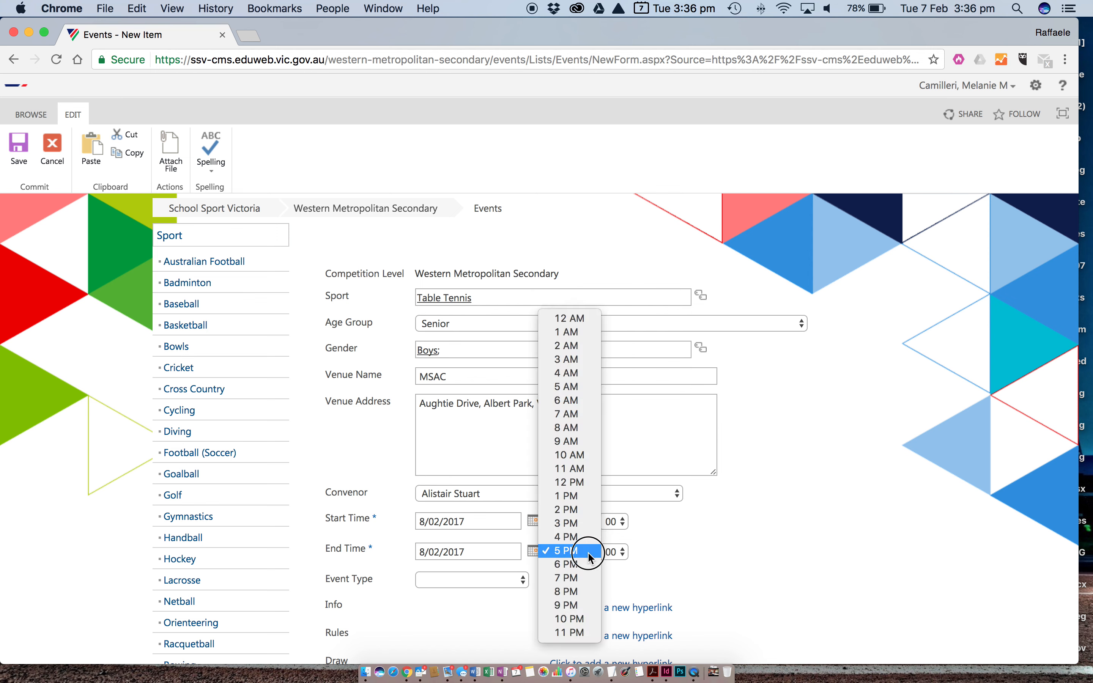
left_click(570, 524)
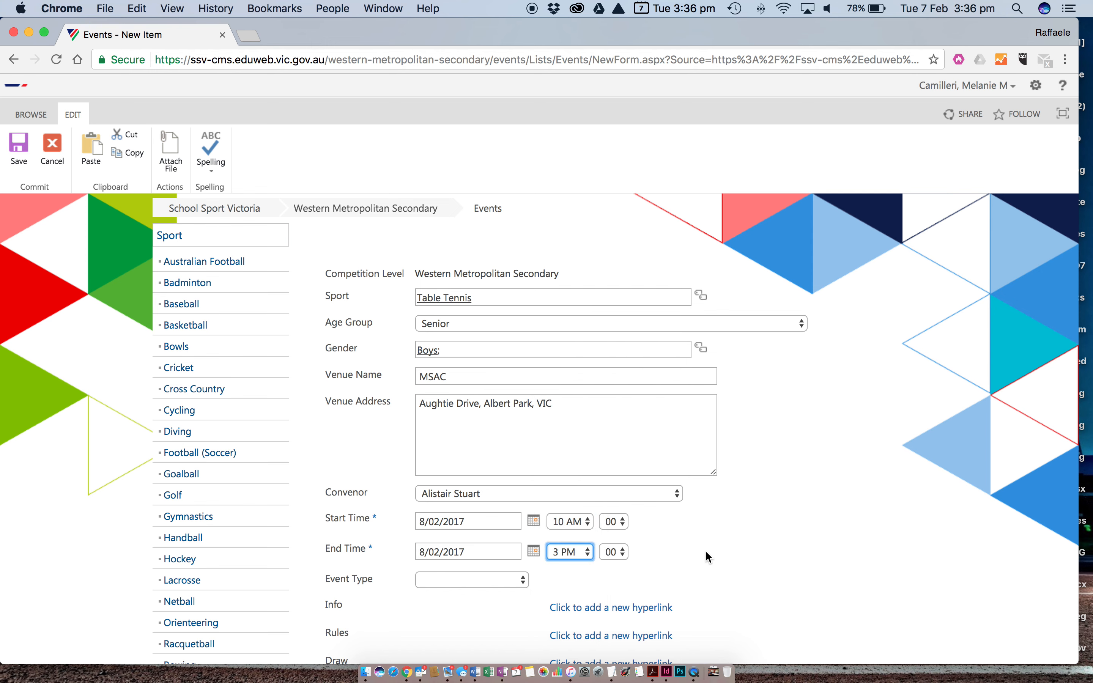
Step: Set the event type to Finals
scroll(704, 549, "down", 3)
left_click(523, 519)
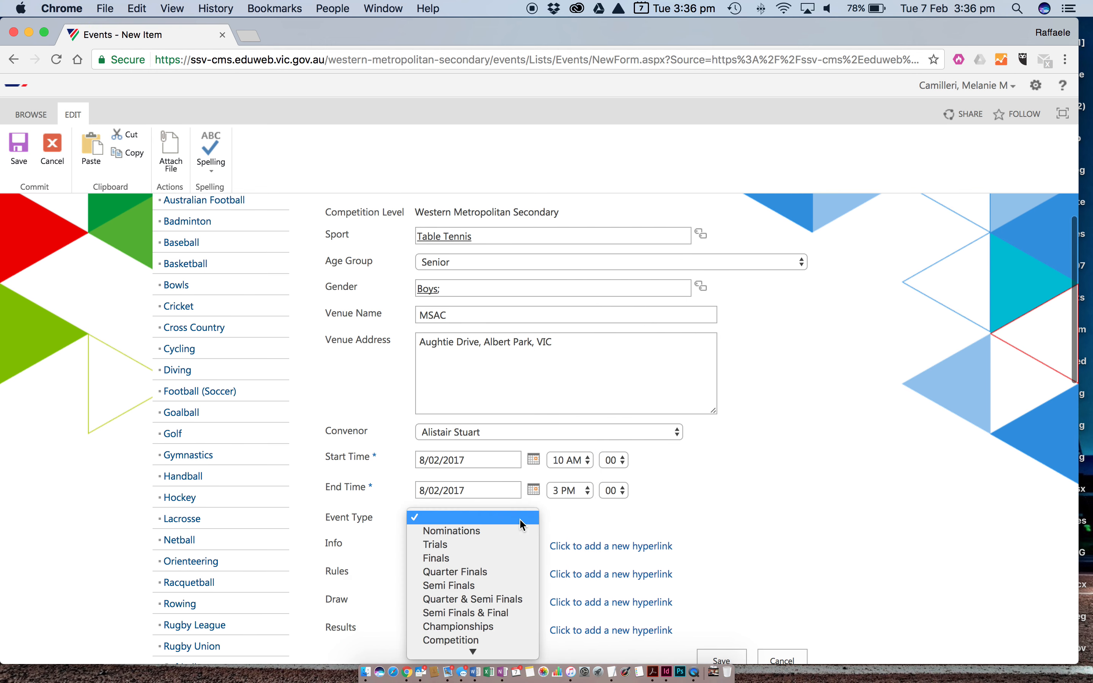
left_click(470, 558)
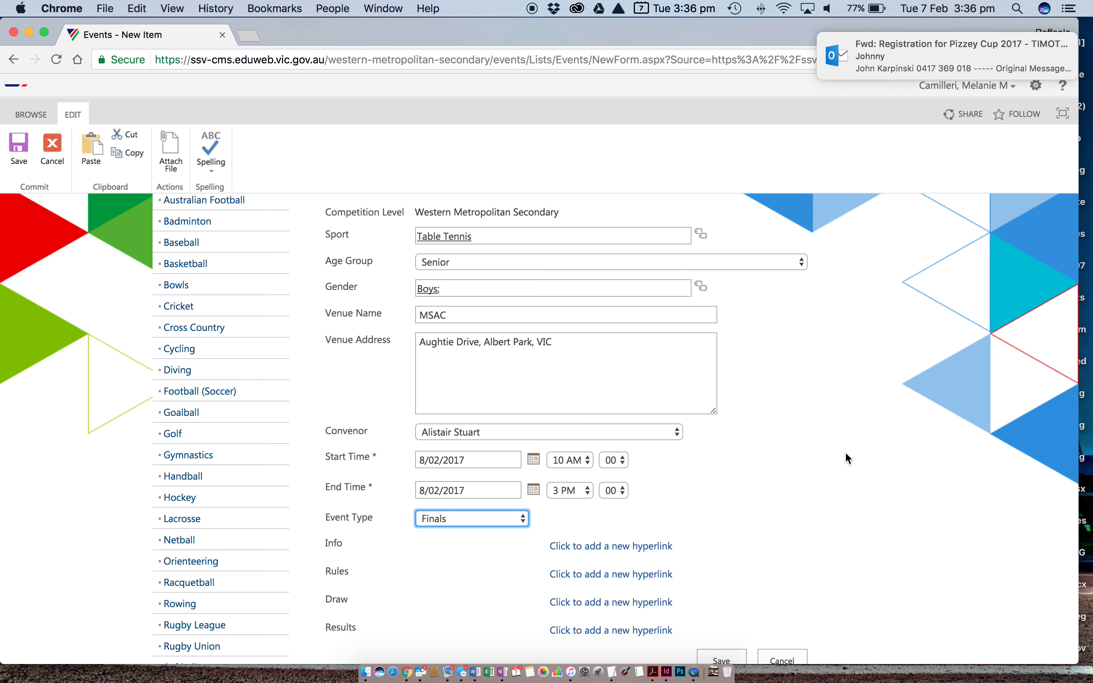
Step: Begin a new hyperlink for the event's Rules and browse the site for the file to link
scroll(848, 434, "down", 4)
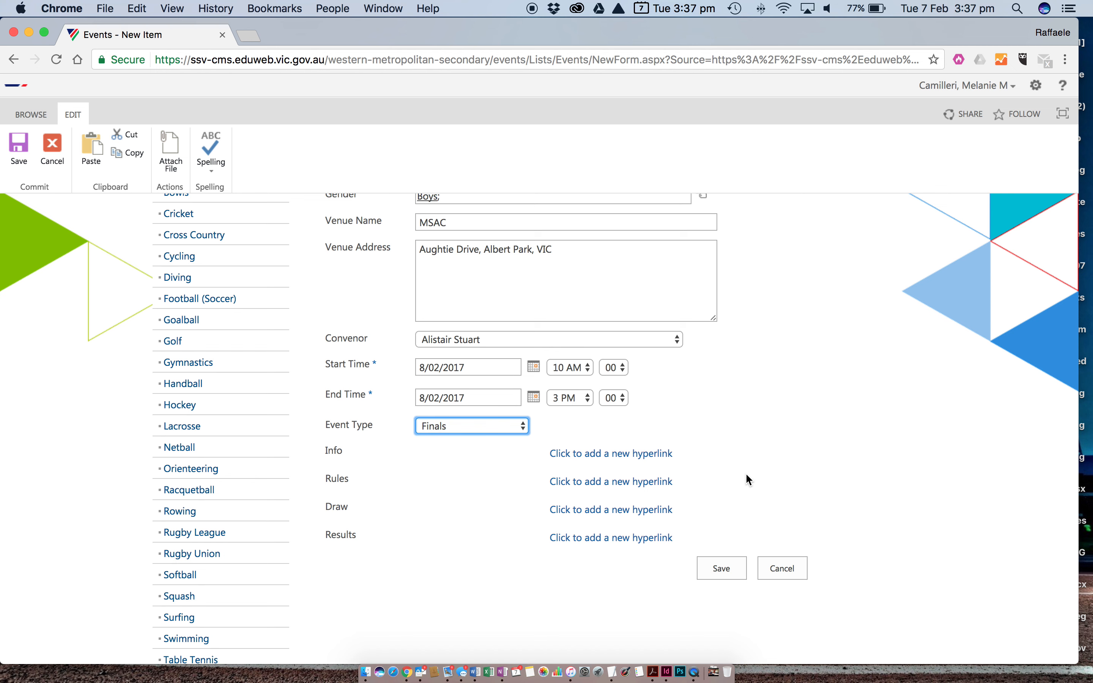
left_click(579, 482)
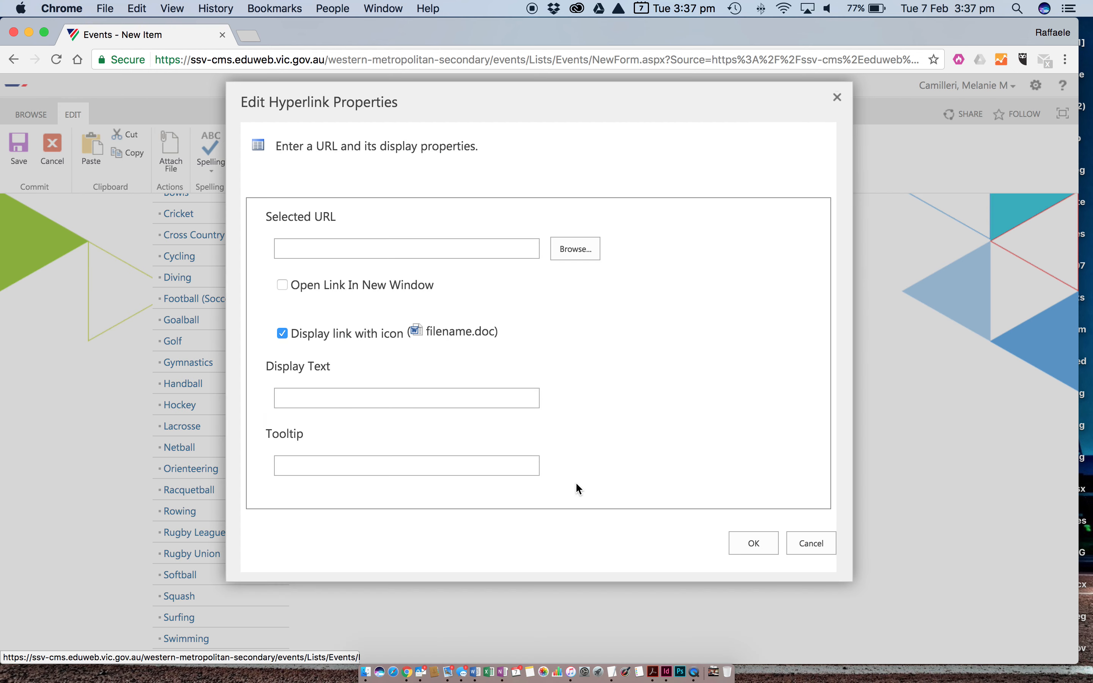
left_click(583, 247)
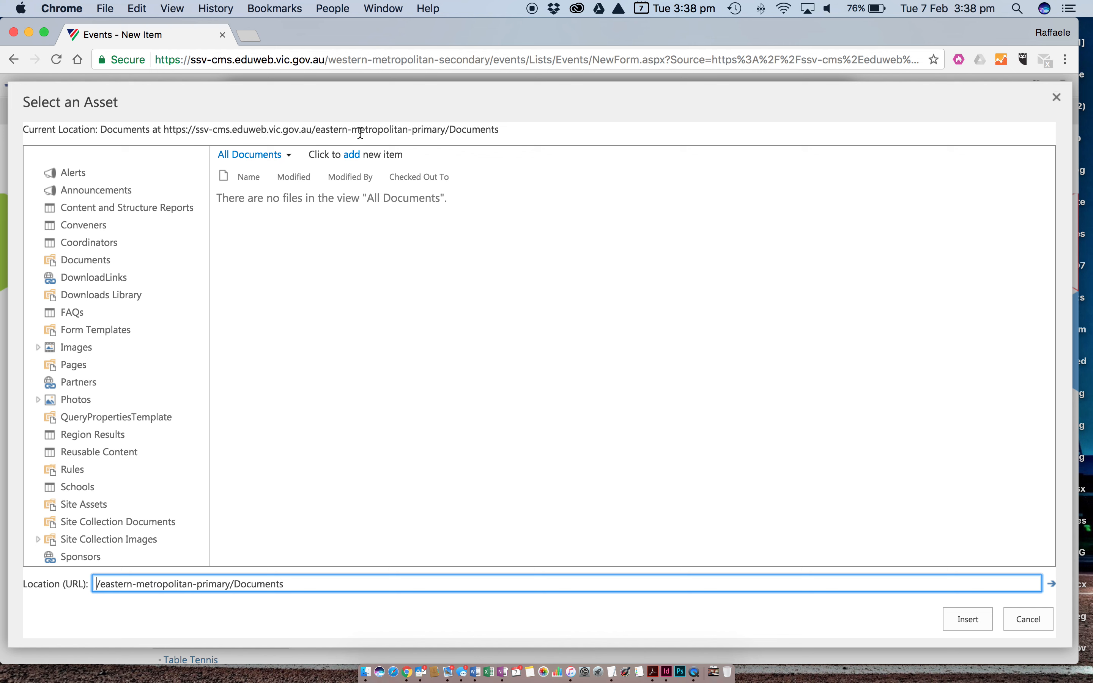
Step: Open the Documents library of Western Metropolitan Secondary in the asset browser
scroll(181, 194, "down", 4)
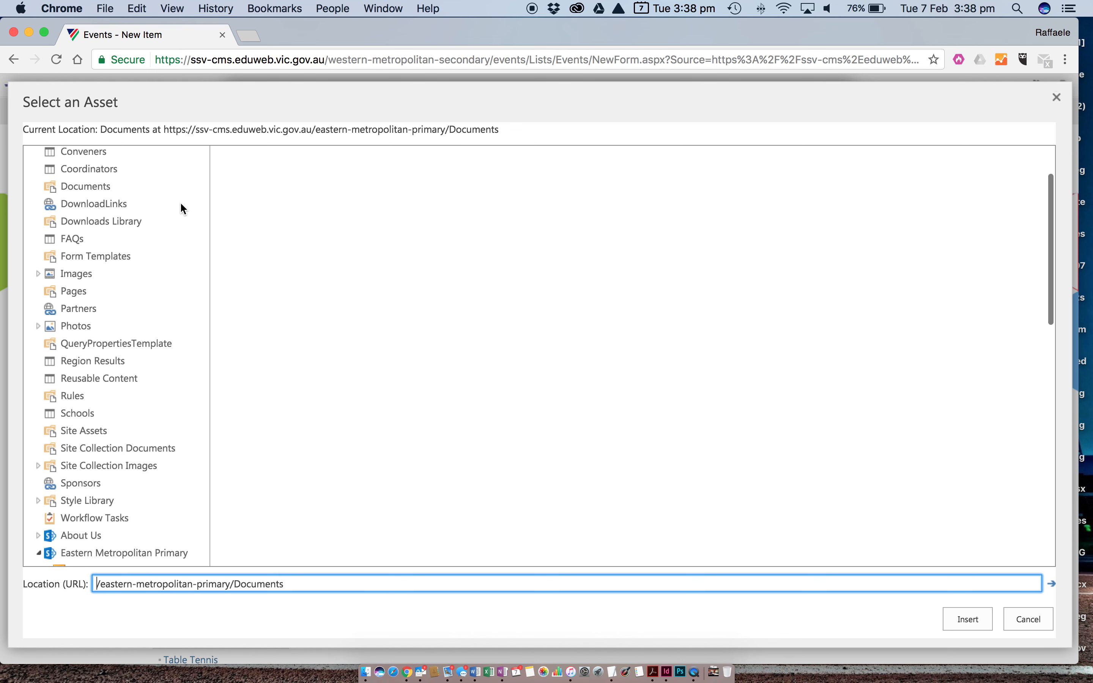
scroll(172, 250, "down", 5)
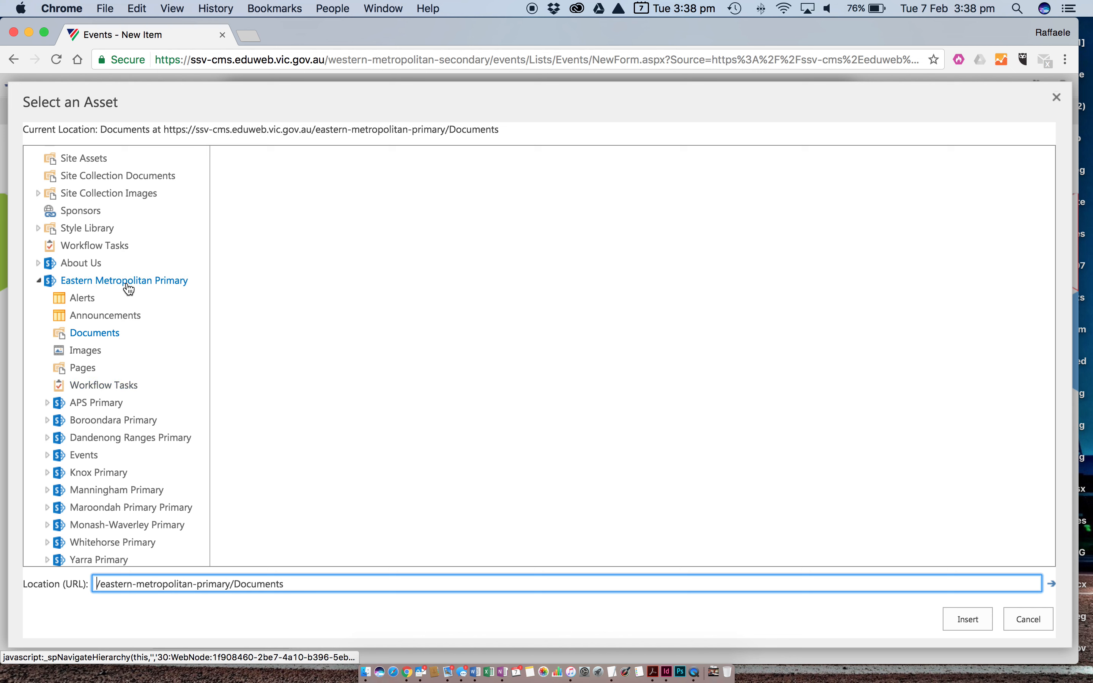
left_click(40, 281)
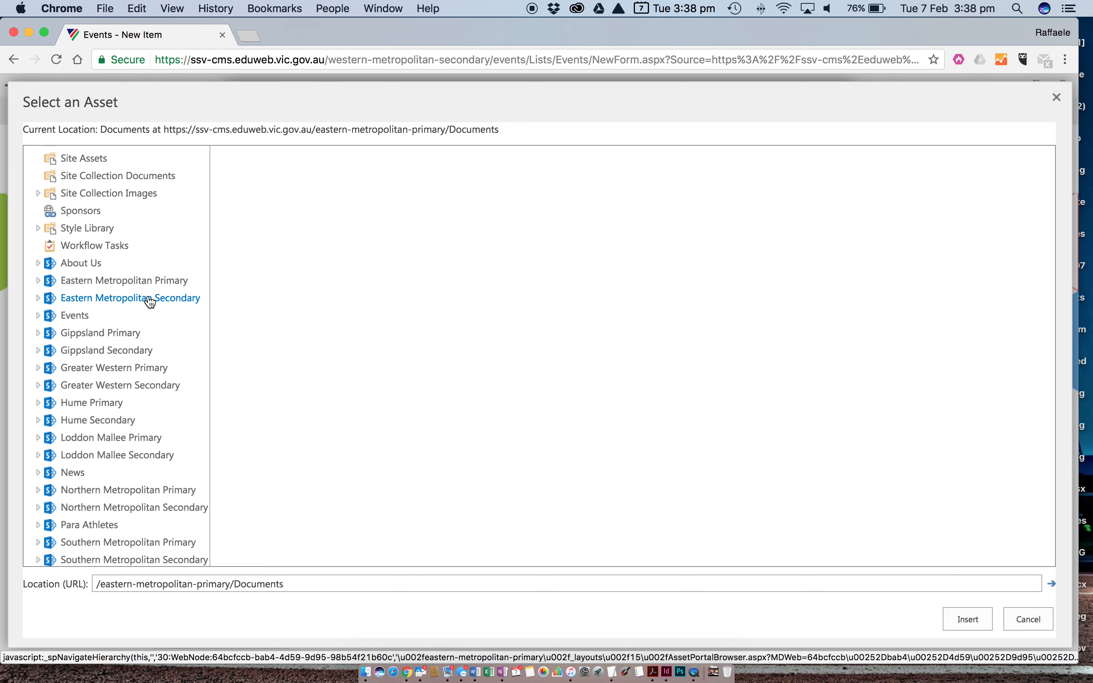
scroll(128, 306, "down", 3)
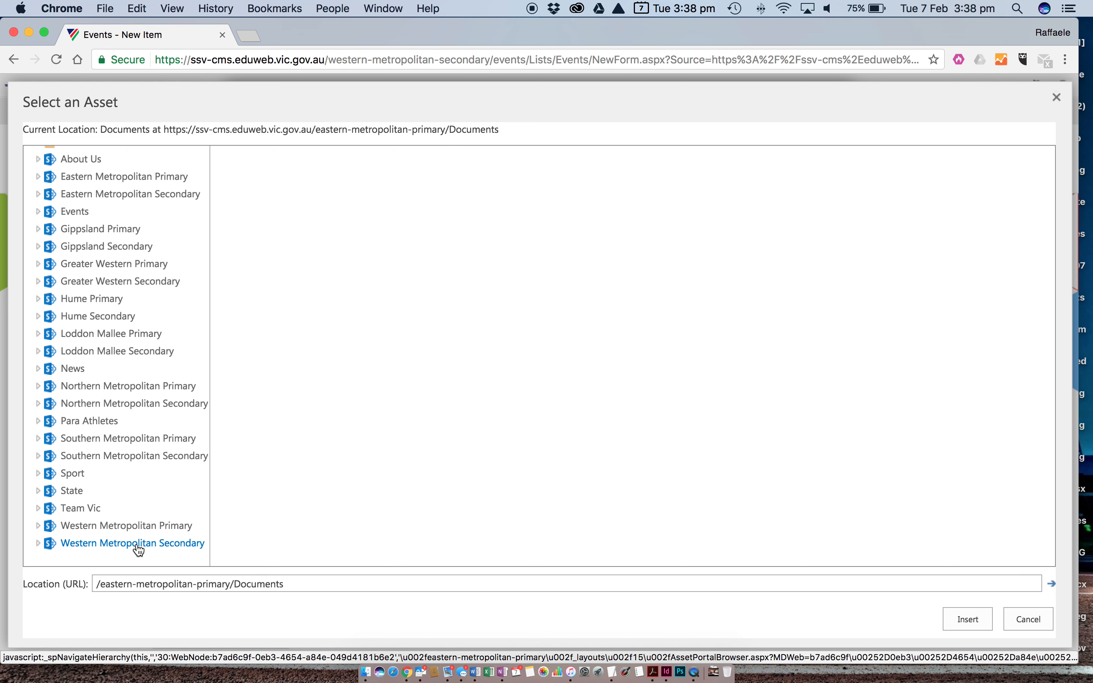
left_click(38, 546)
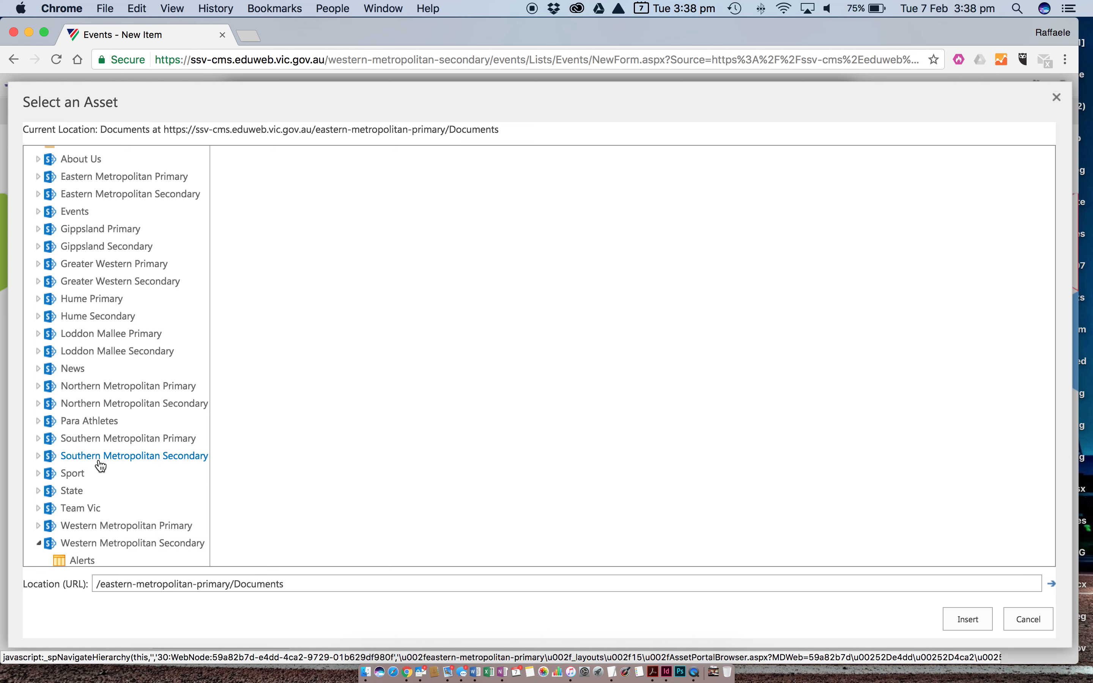
scroll(98, 462, "down", 4)
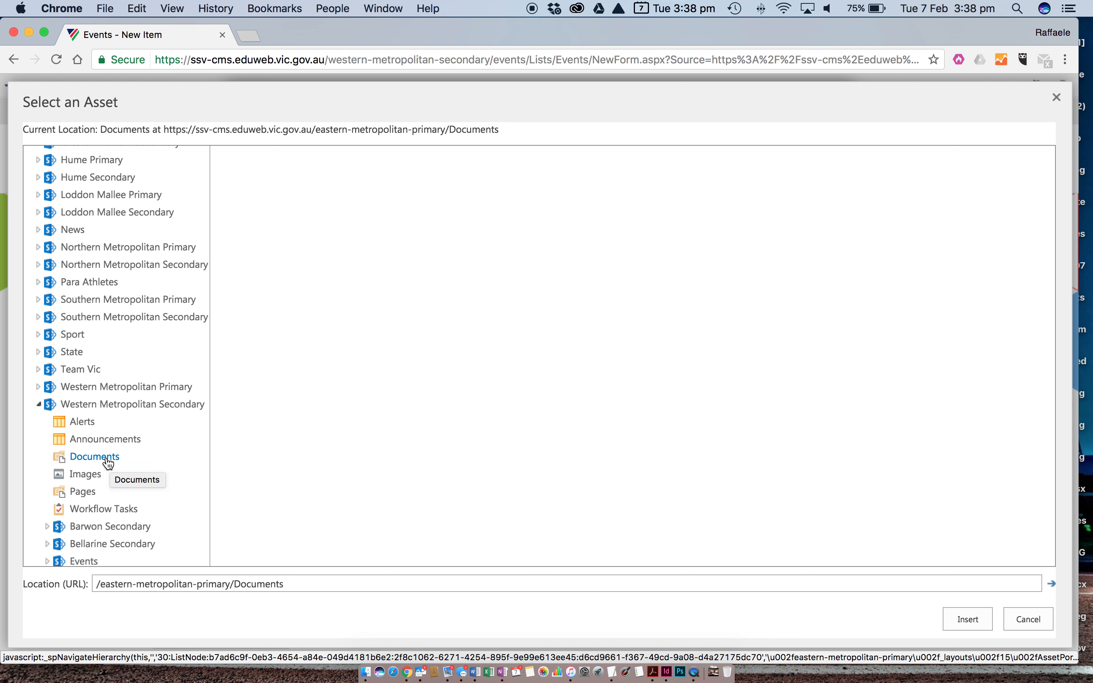
left_click(108, 463)
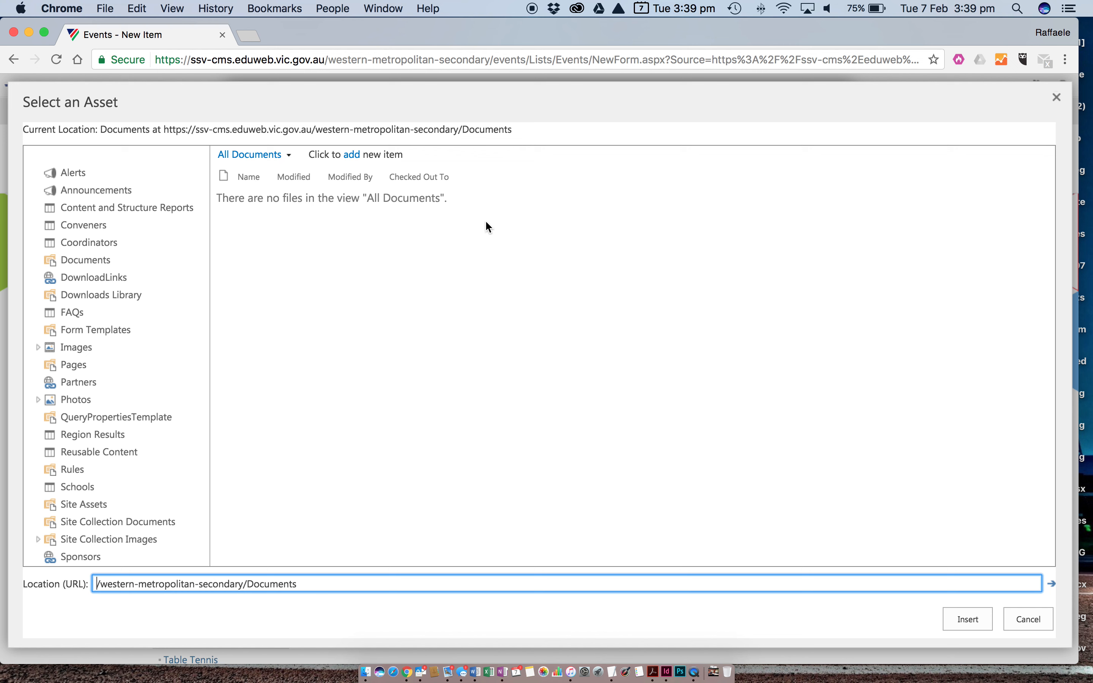
Step: Upload TableTennisRules2017.pdf from the Website Documents folder to the open Documents library
left_click(352, 157)
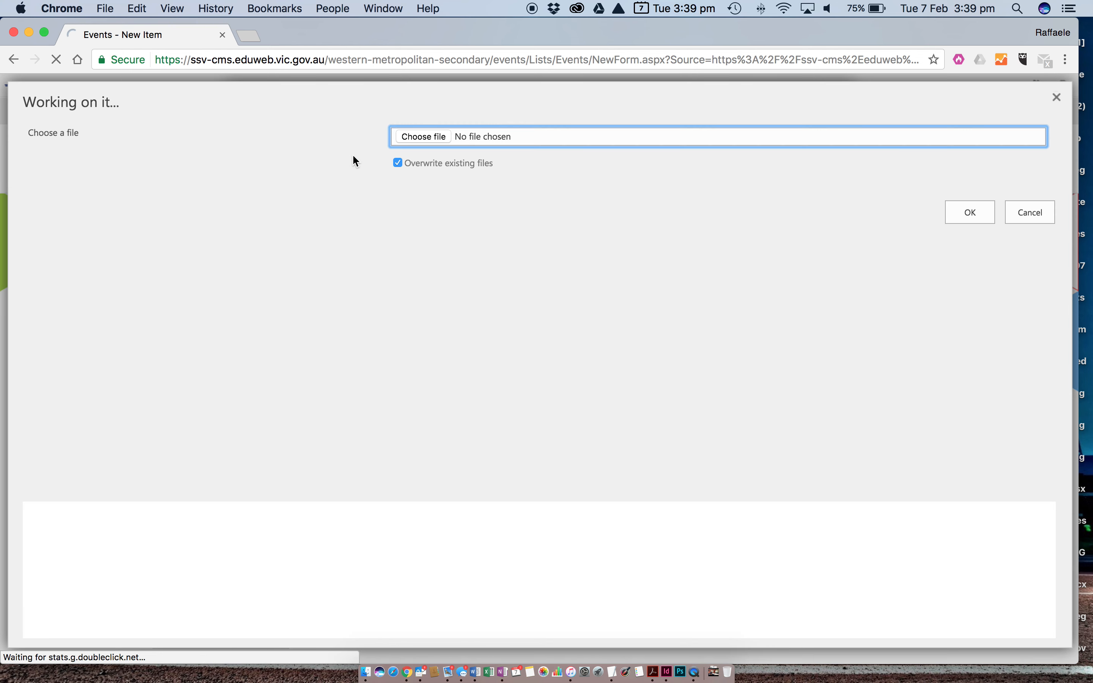
left_click(431, 140)
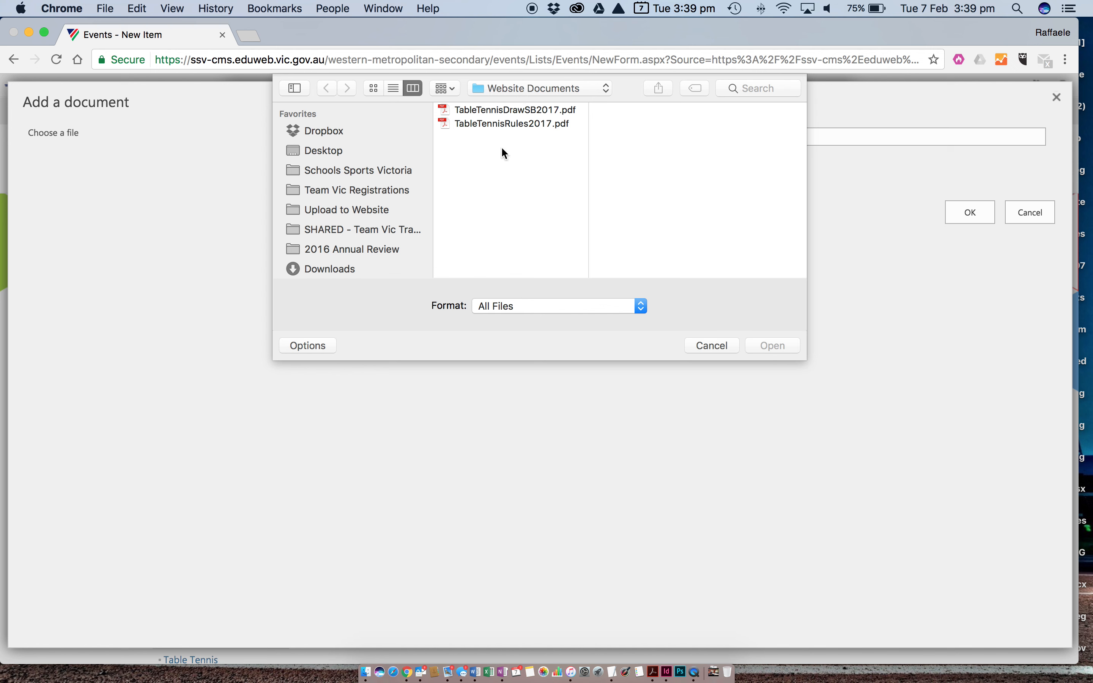
left_click(487, 125)
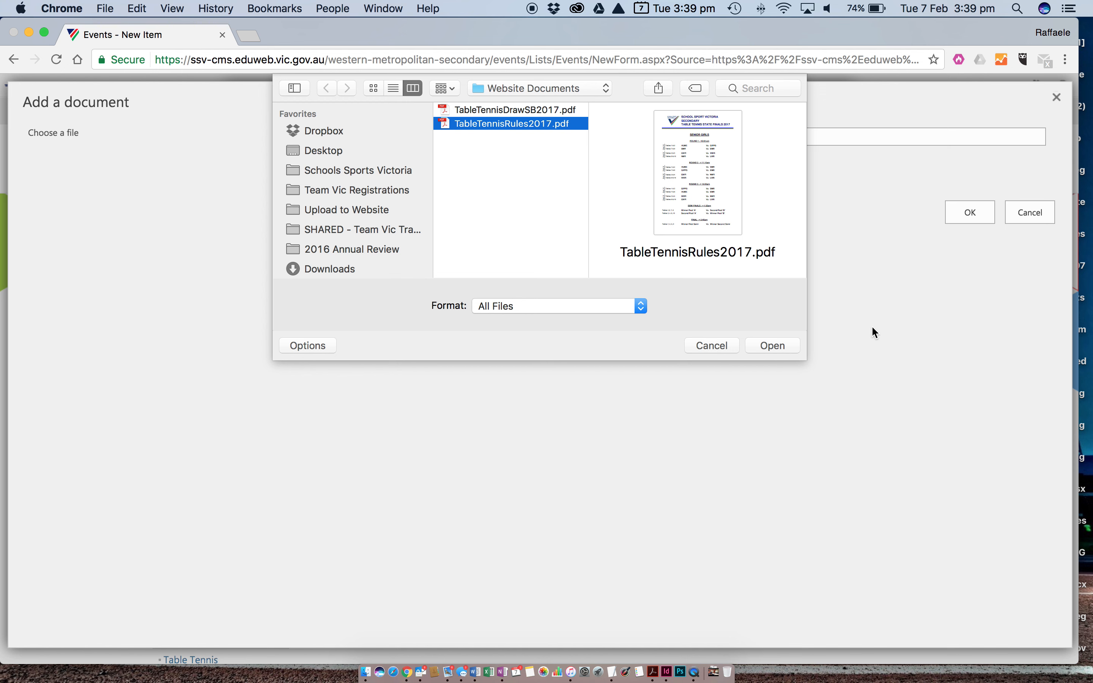
left_click(775, 345)
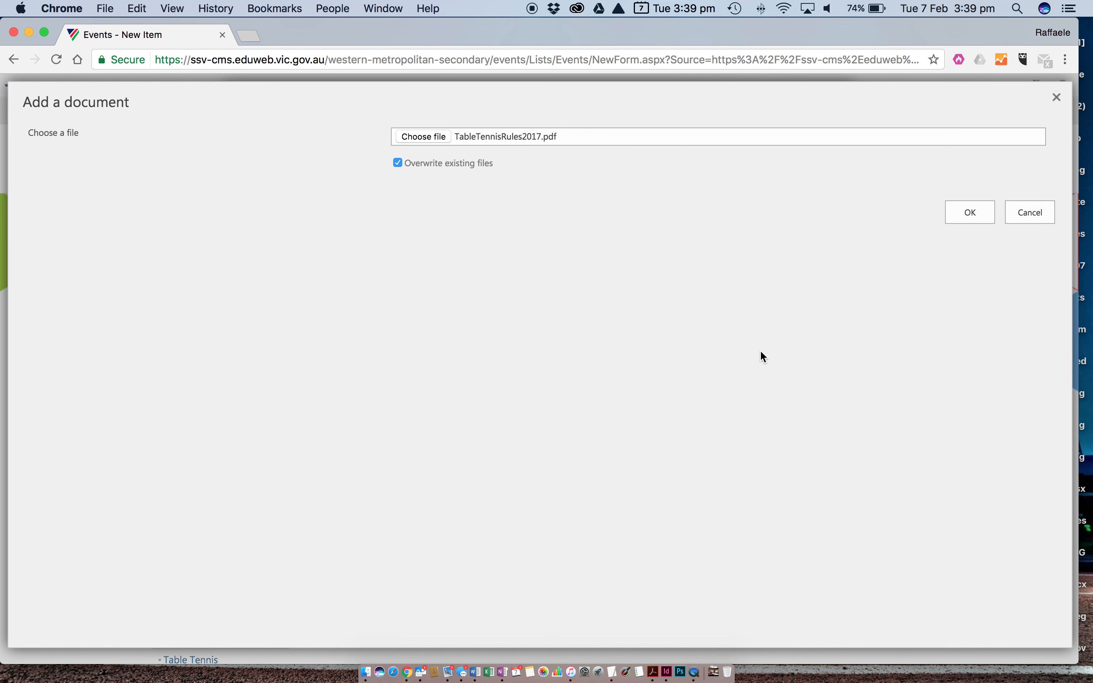
left_click(961, 215)
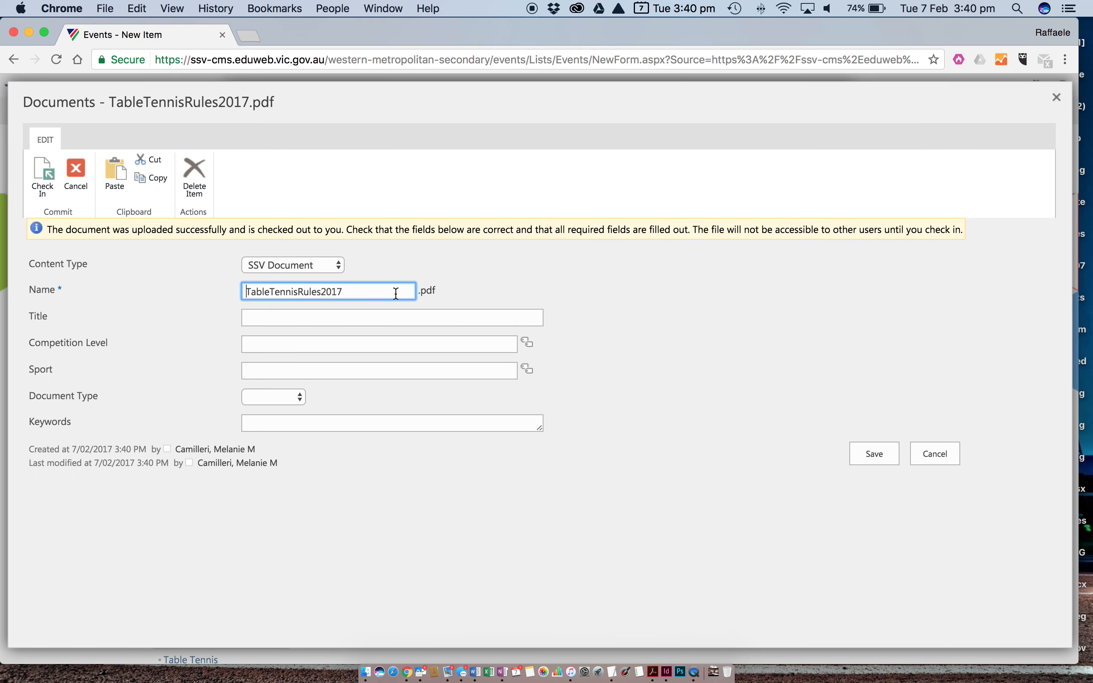
Step: Copy the uploaded document's name into its title and space it out as "Table Tennis Rules 2017"
left_click_drag(367, 290, 243, 289)
key("super+c")
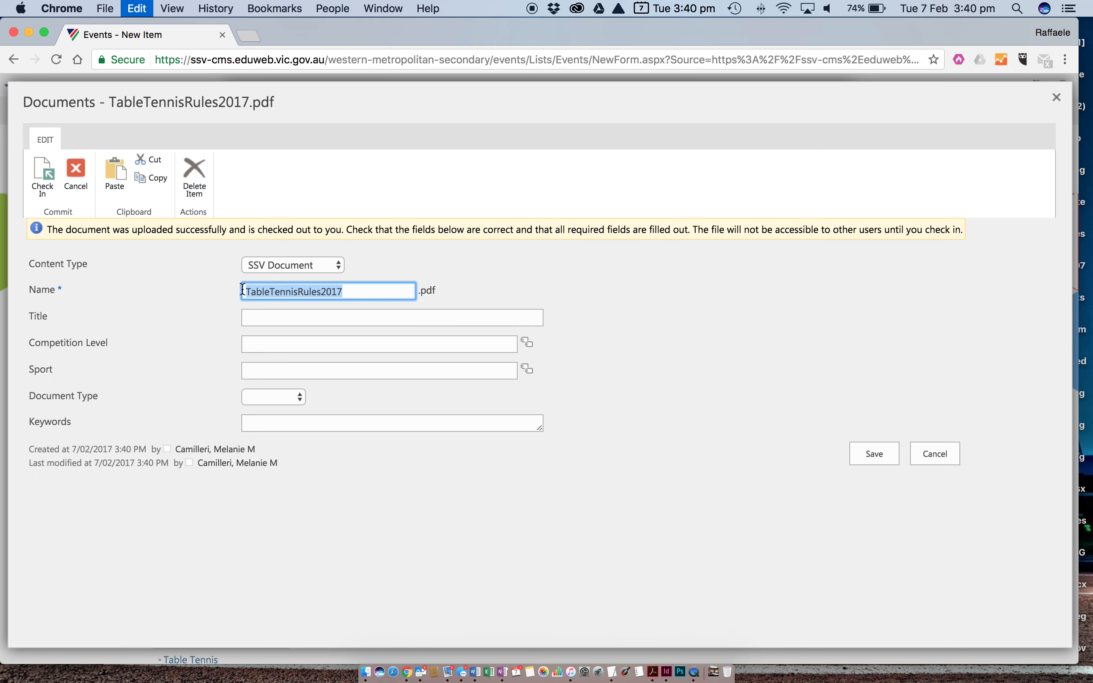
left_click(264, 321)
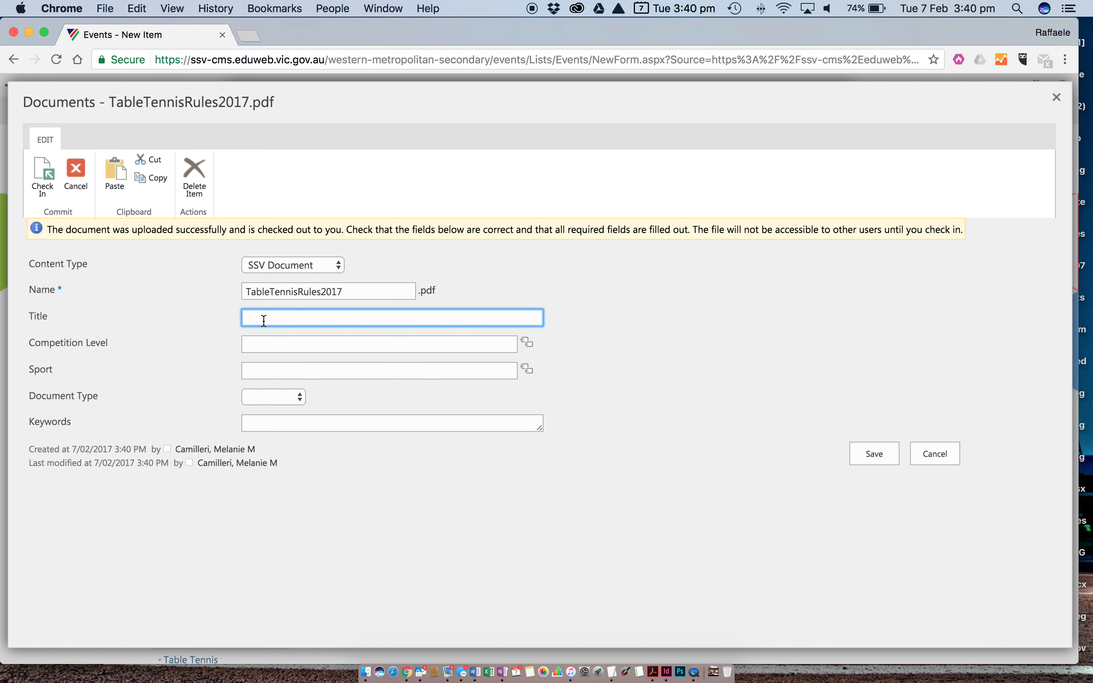
key("super+v")
left_click(273, 318)
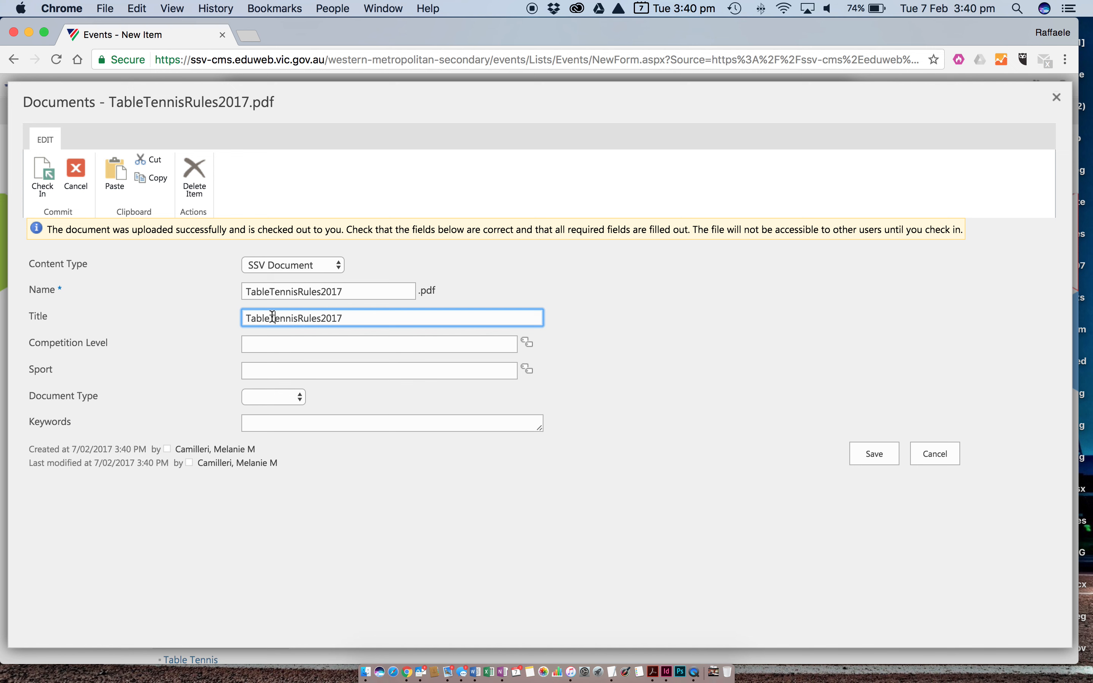
left_click(303, 318)
left_click(327, 318)
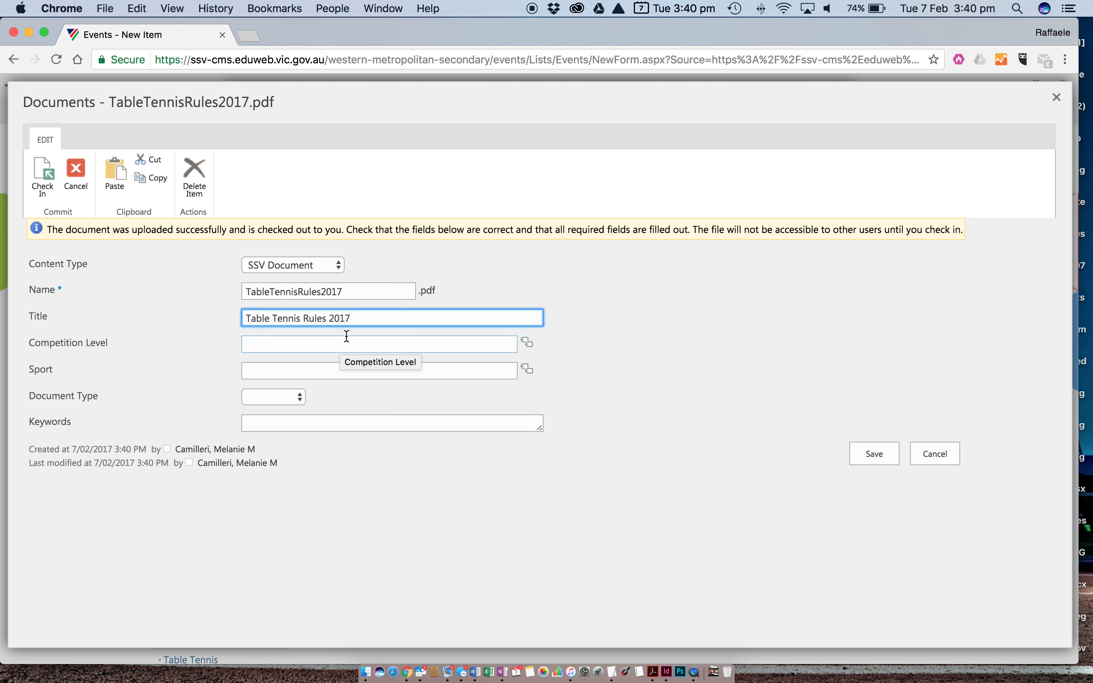
Step: Save the uploaded document's properties and insert TableTennisRules2017.pdf from the Documents library as the Rules hyperlink's URL
left_click(874, 454)
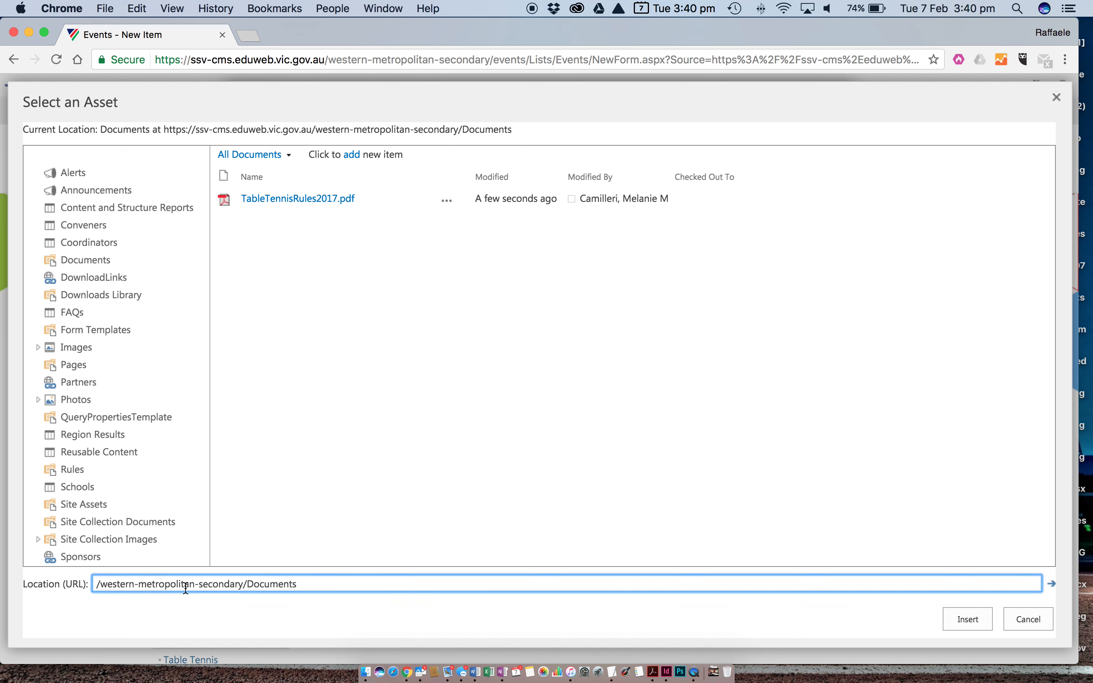
left_click(284, 206)
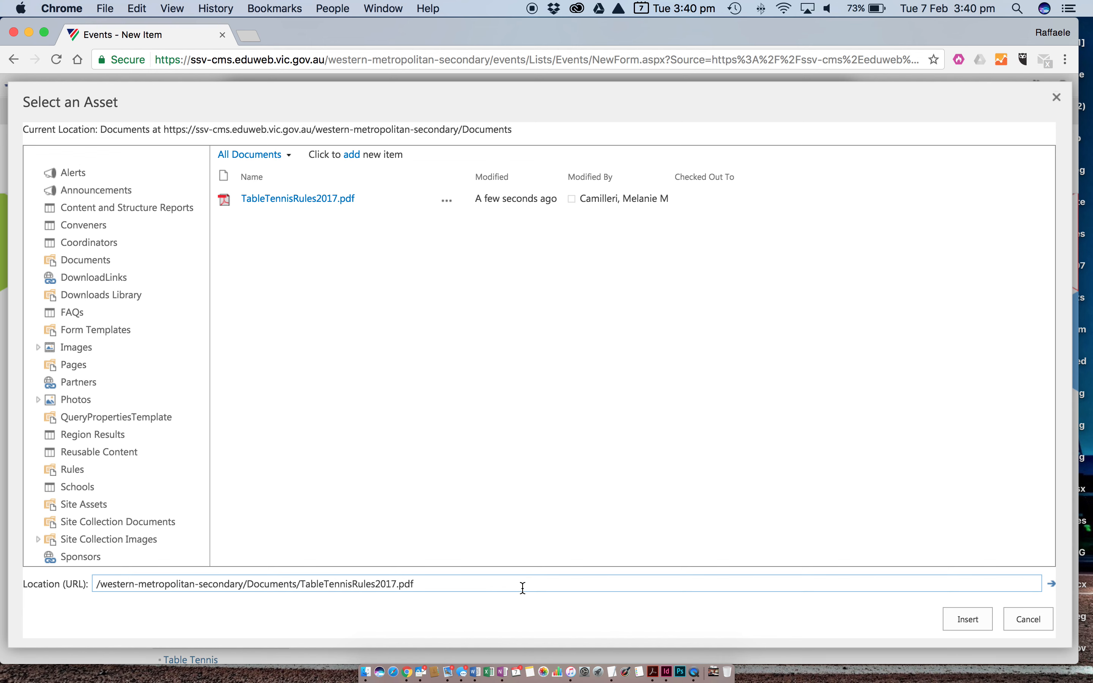
left_click(967, 619)
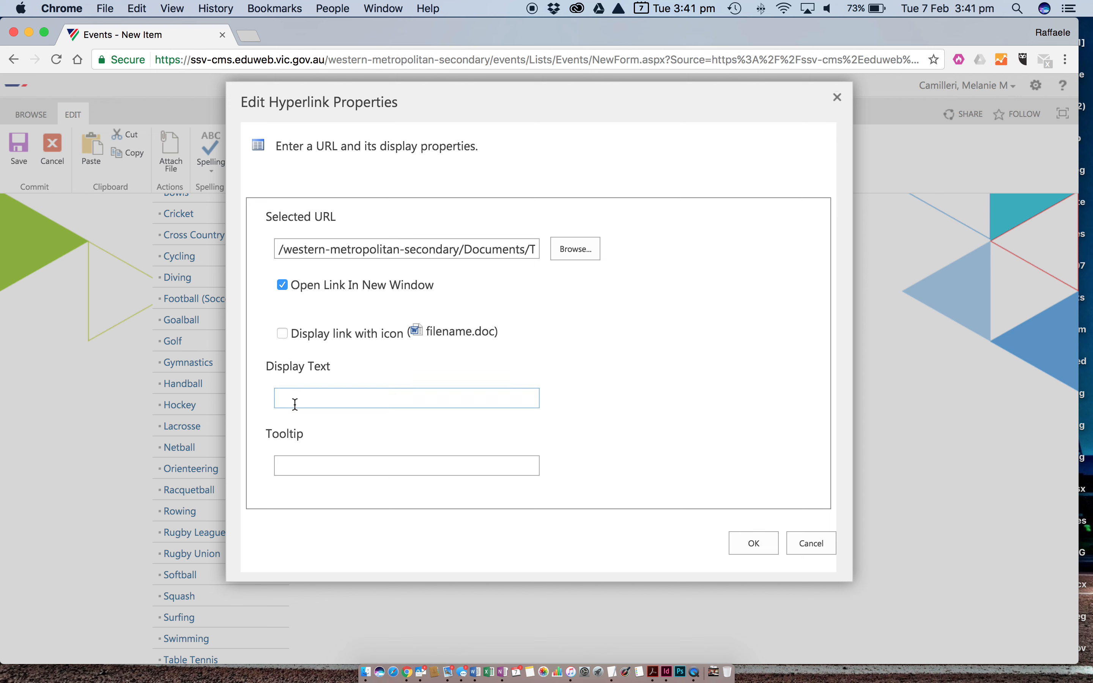
Step: Set the Rules hyperlink's display text to "Table Tennis Secondary" and apply the link to the event
left_click(305, 398)
left_click(305, 398)
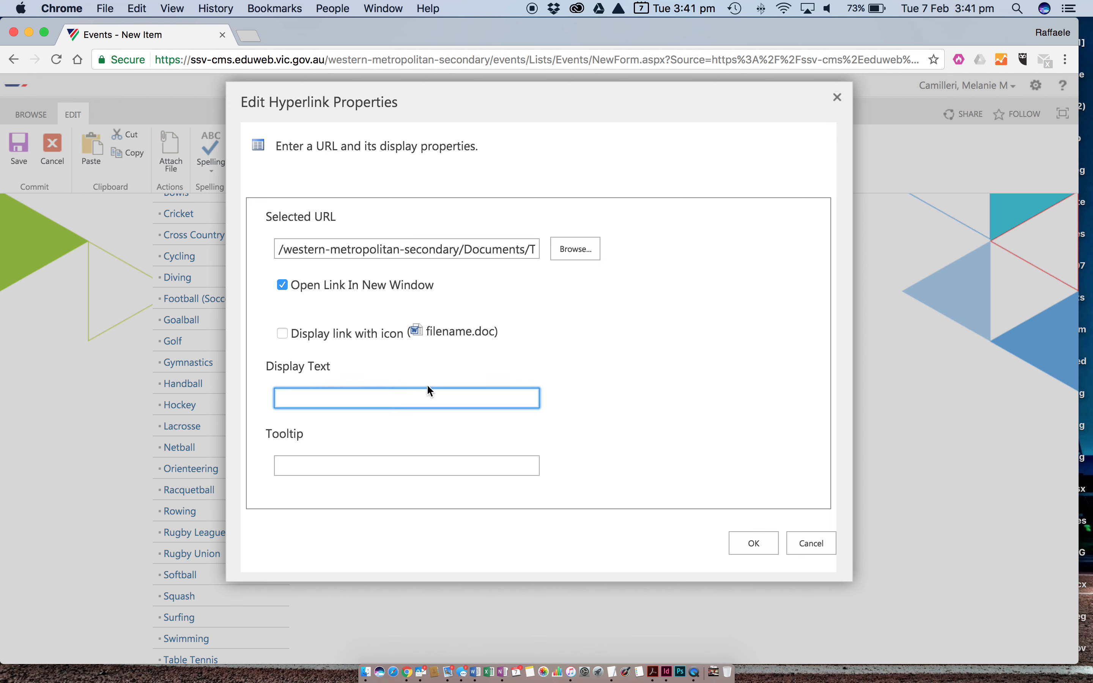
type("Table")
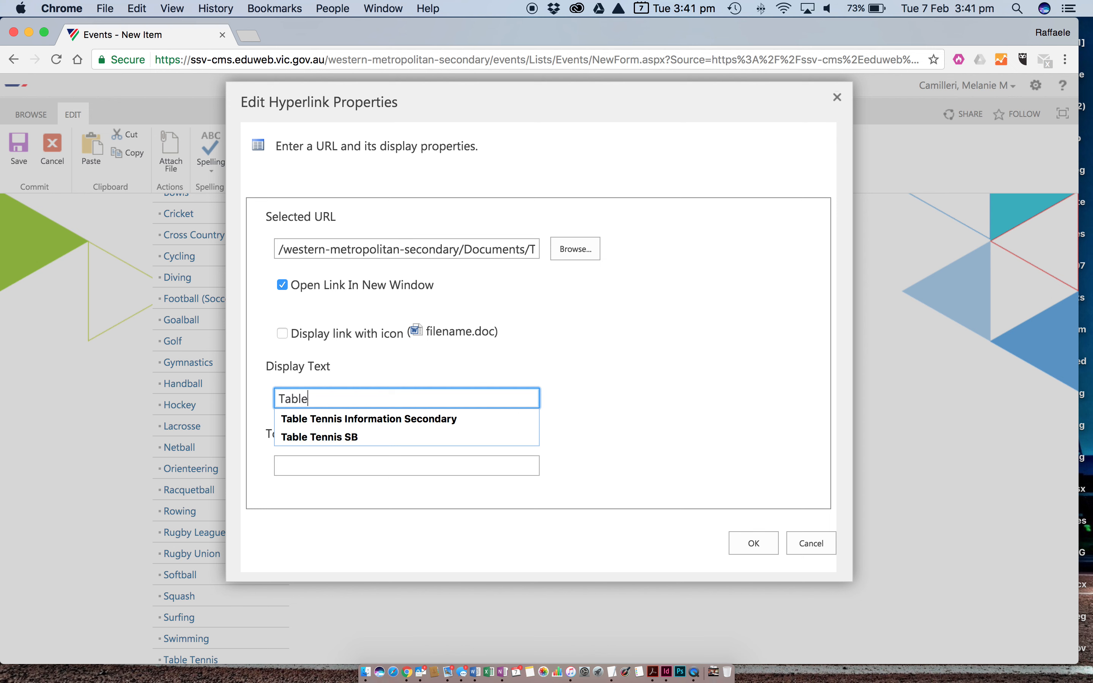
type(" Tennis")
type("S")
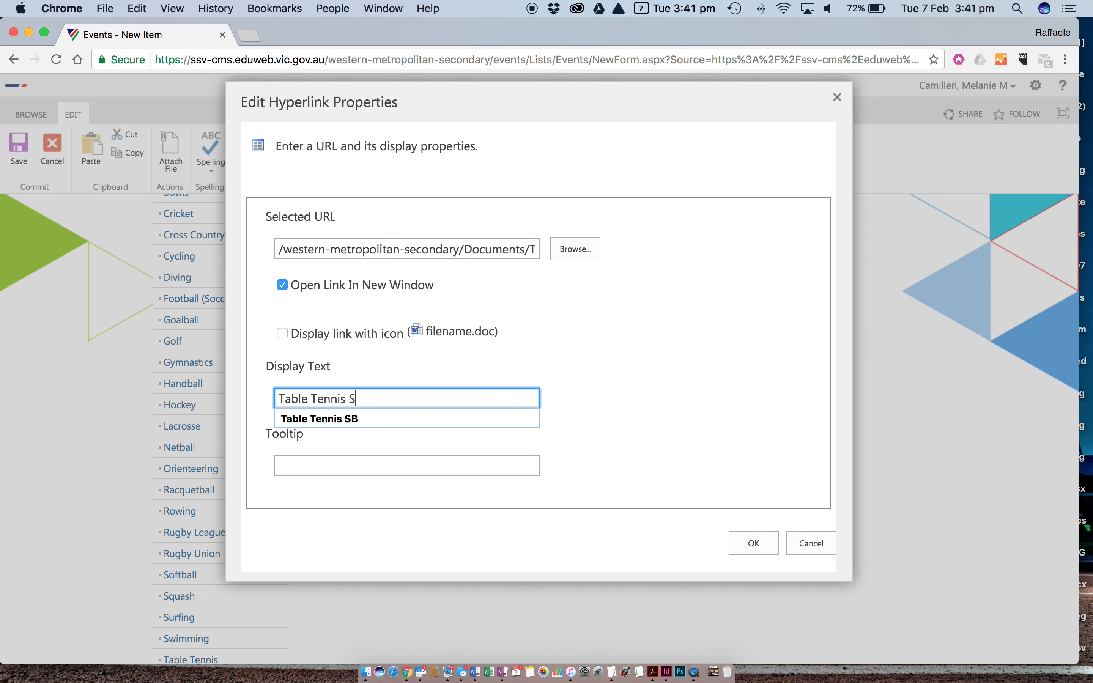
type("econdary")
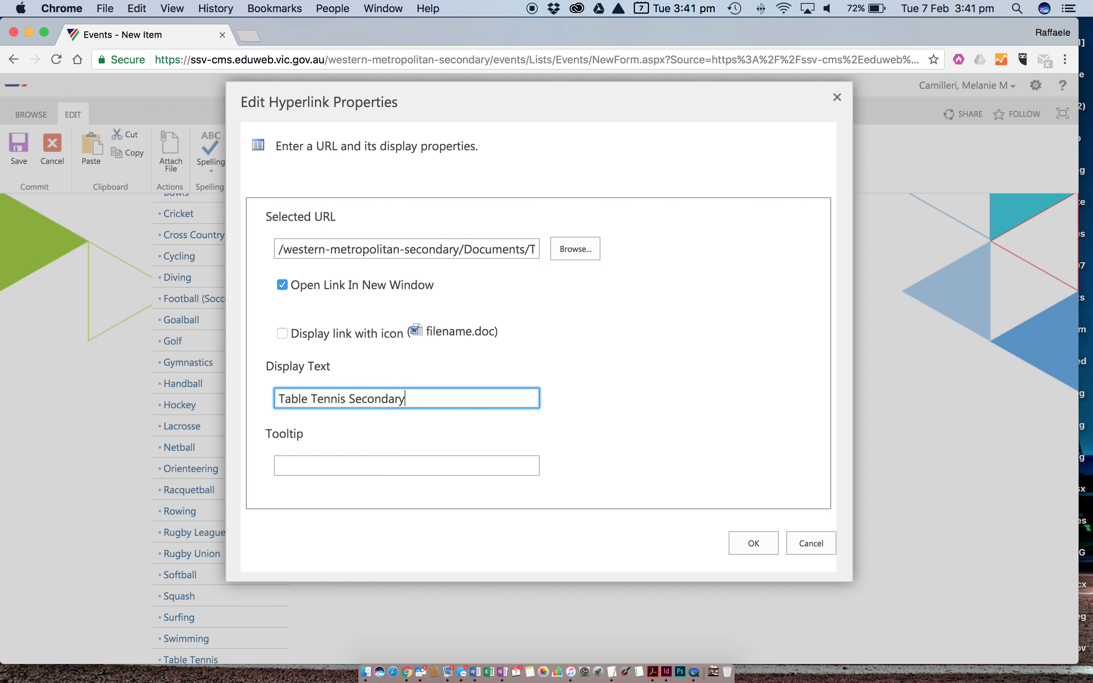
left_click(760, 543)
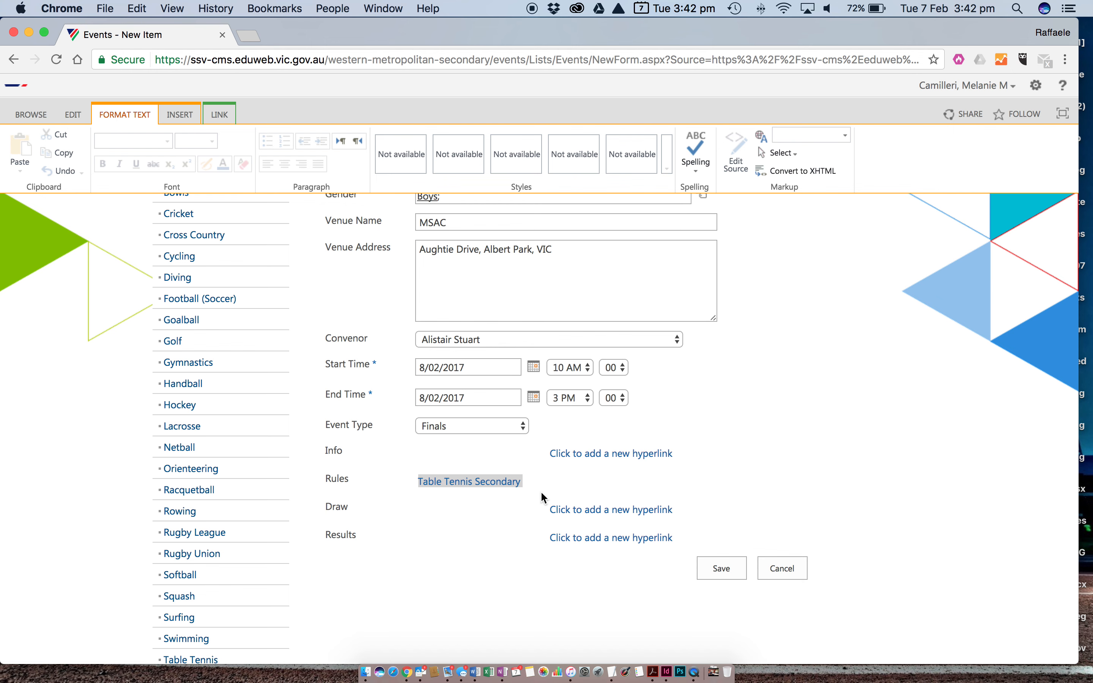
Step: Review the completed event form and save the new table tennis event
scroll(548, 484, "up", 4)
scroll(558, 513, "down", 6)
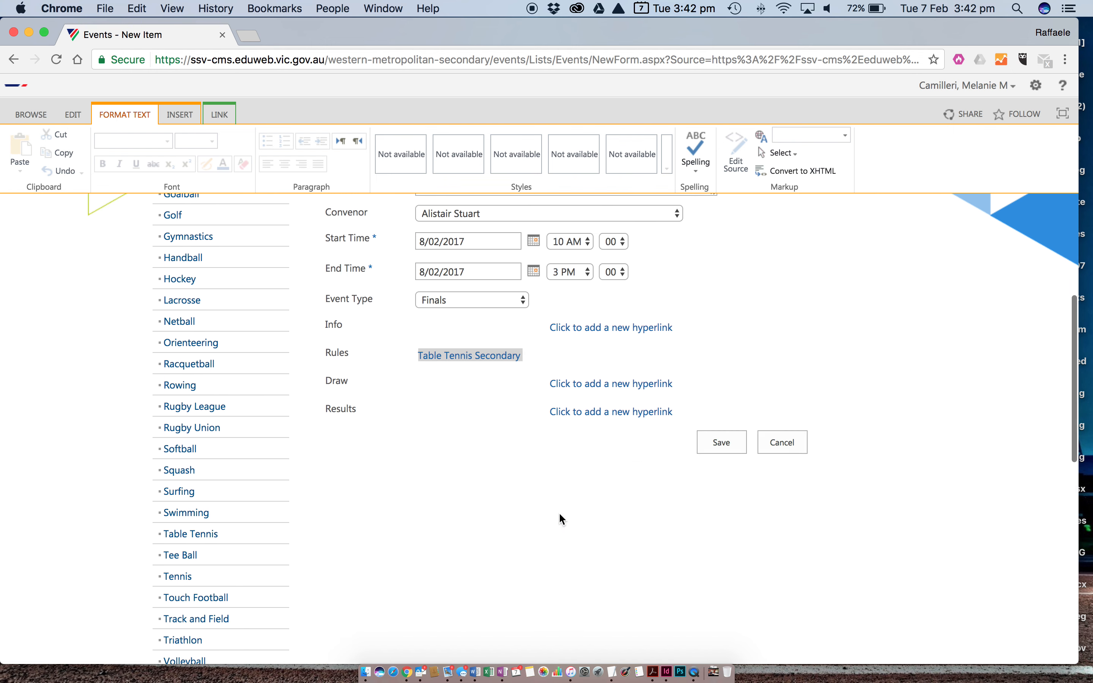
scroll(715, 488, "up", 4)
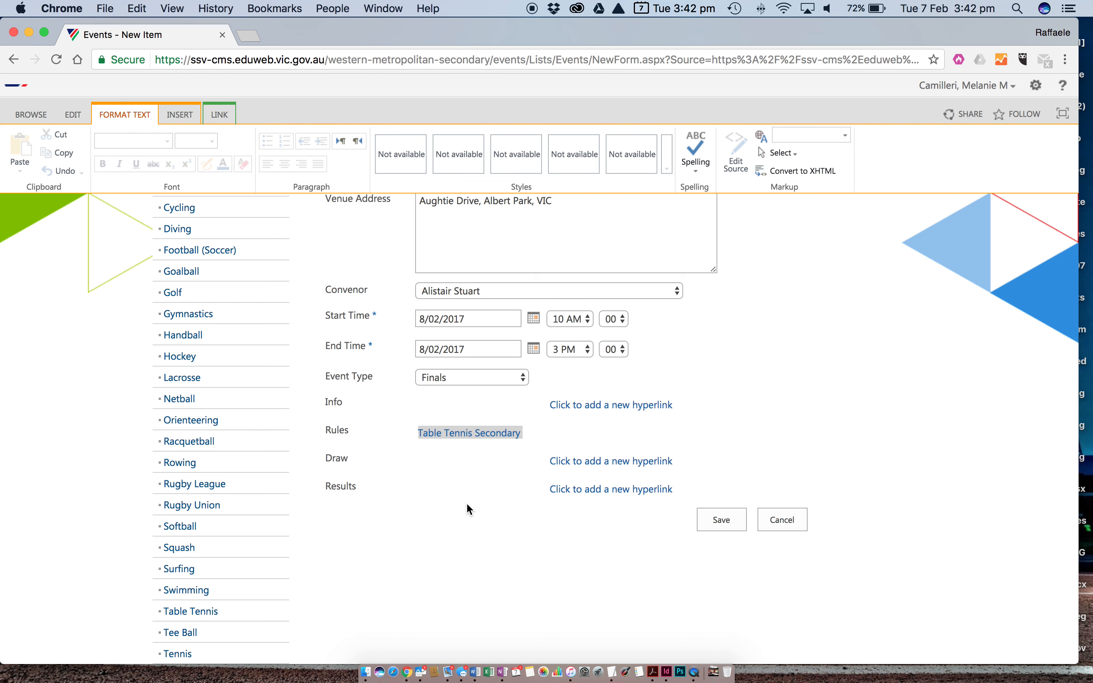
left_click(715, 517)
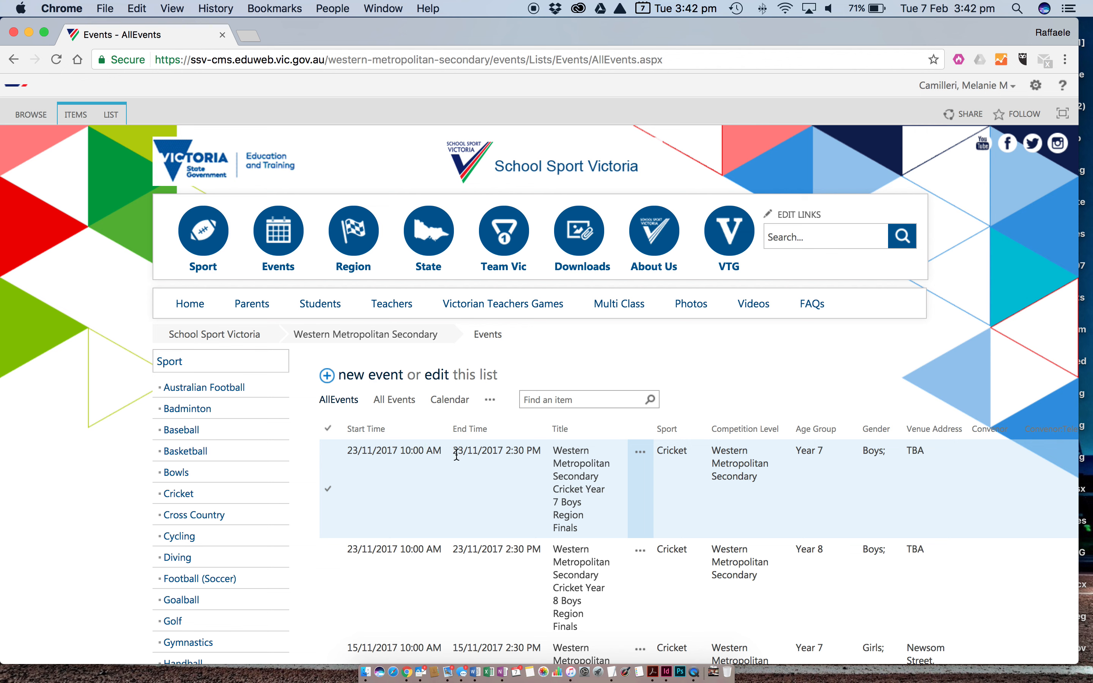
Step: Sort the events list by start time in ascending order and look over the new table tennis event's entry
left_click(444, 429)
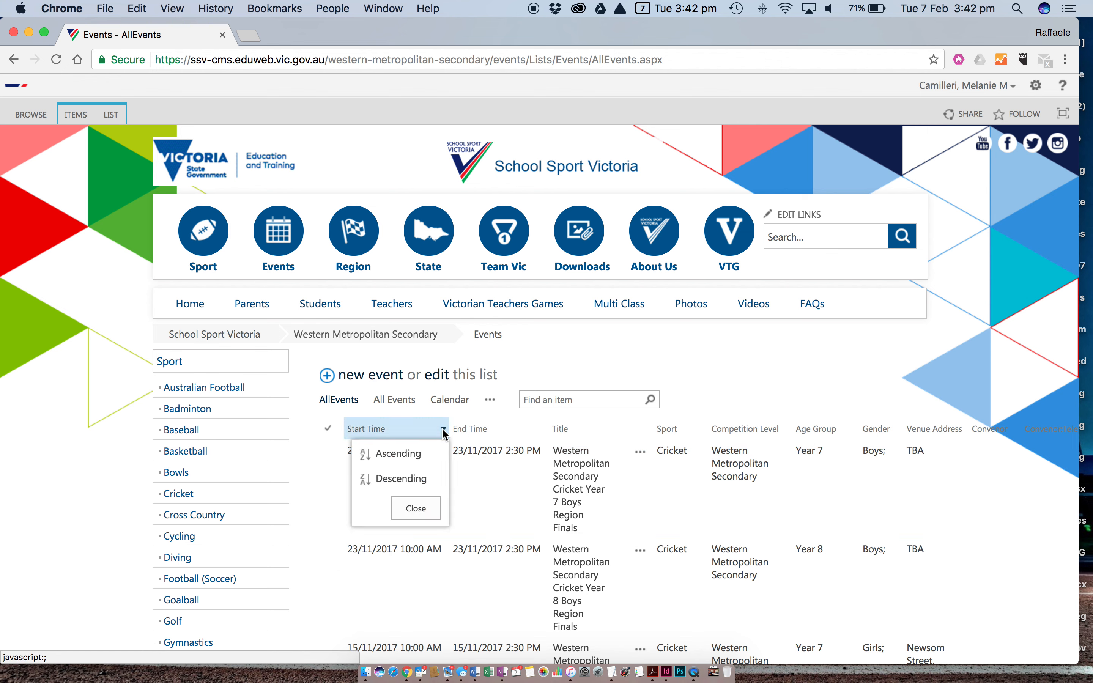
left_click(415, 453)
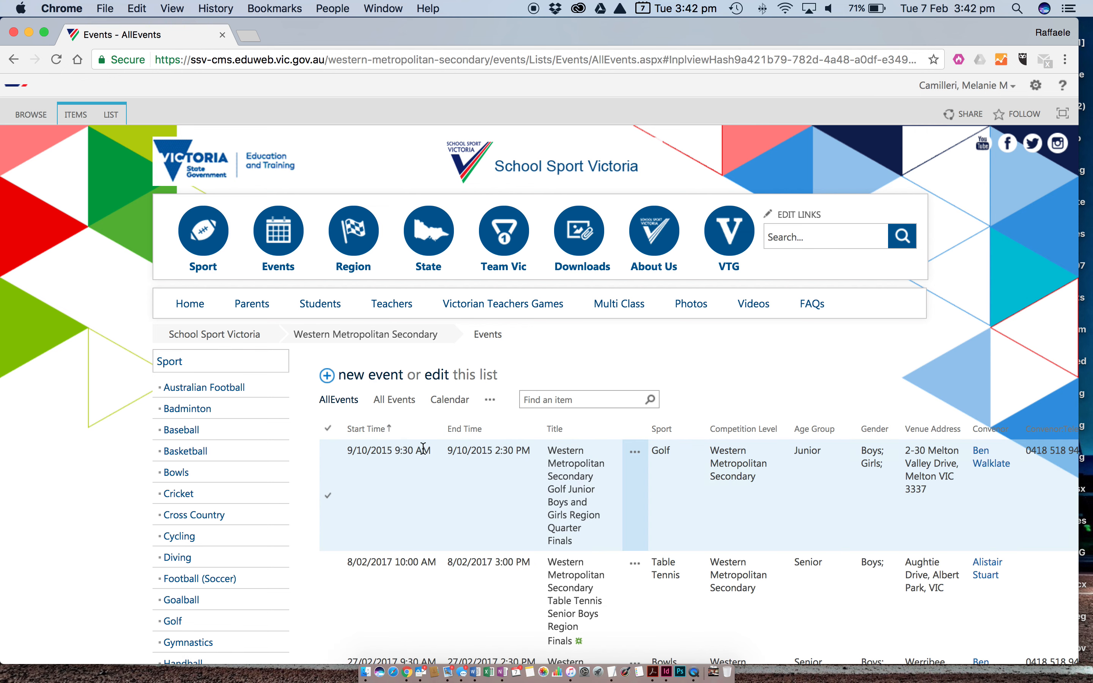
scroll(429, 454, "down", 3)
scroll(431, 454, "down", 2)
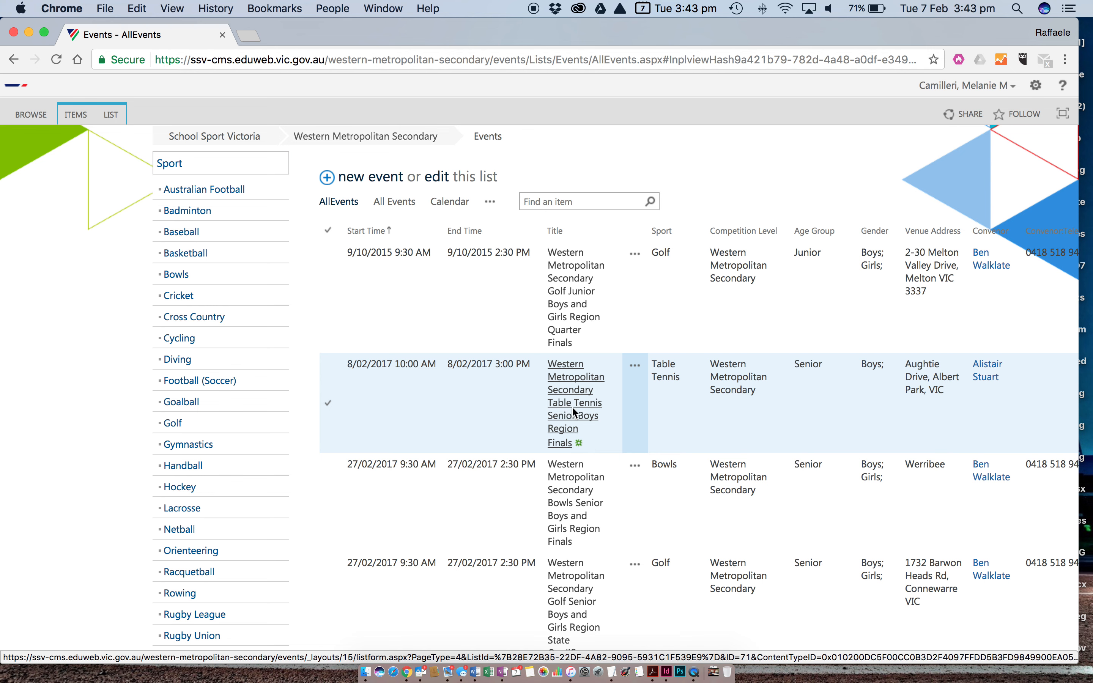
scroll(571, 406, "up", 5)
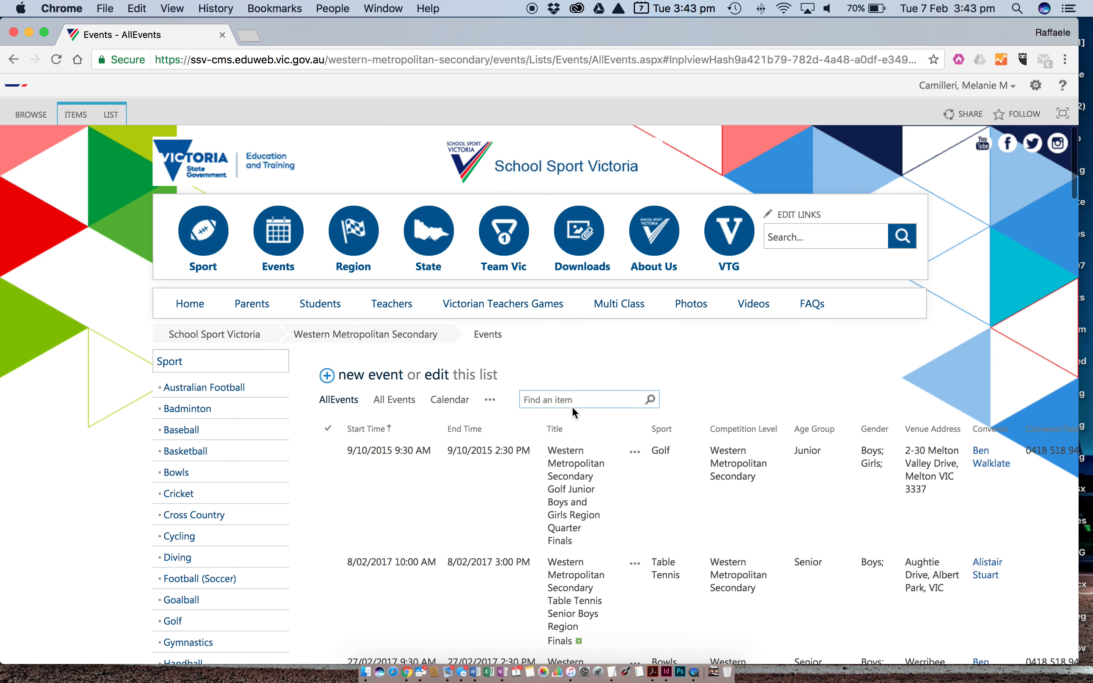
Step: Return to the School Sport Victoria home page and open the Western Metropolitan Secondary region page
left_click(523, 169)
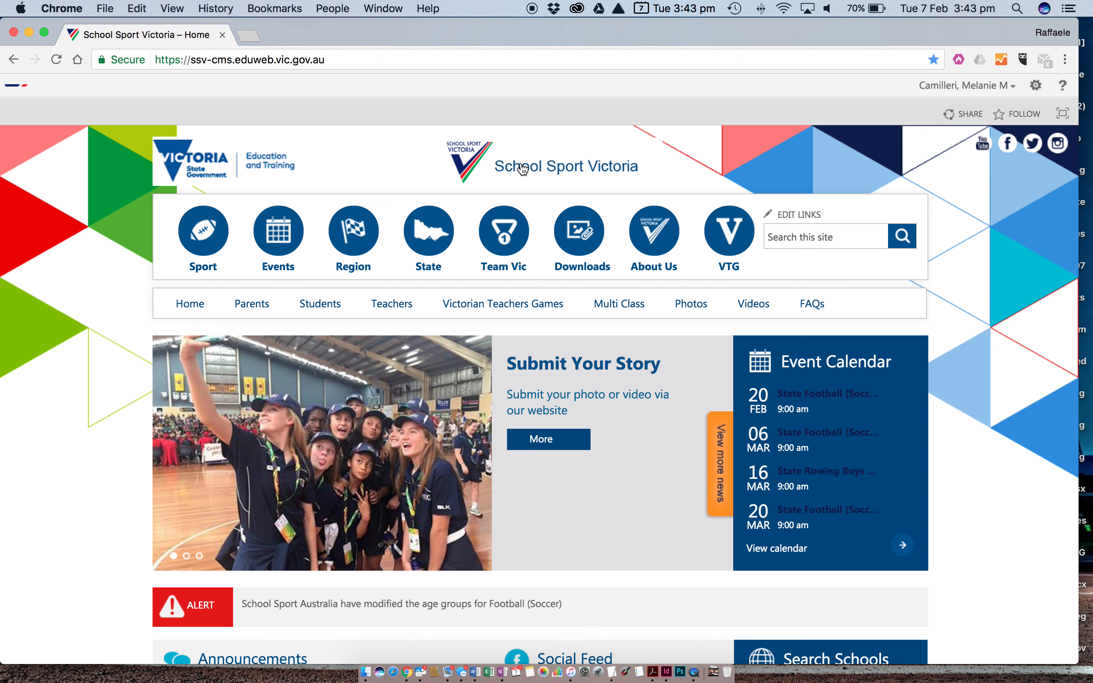
mouse_move(354, 240)
mouse_move(344, 315)
mouse_move(554, 316)
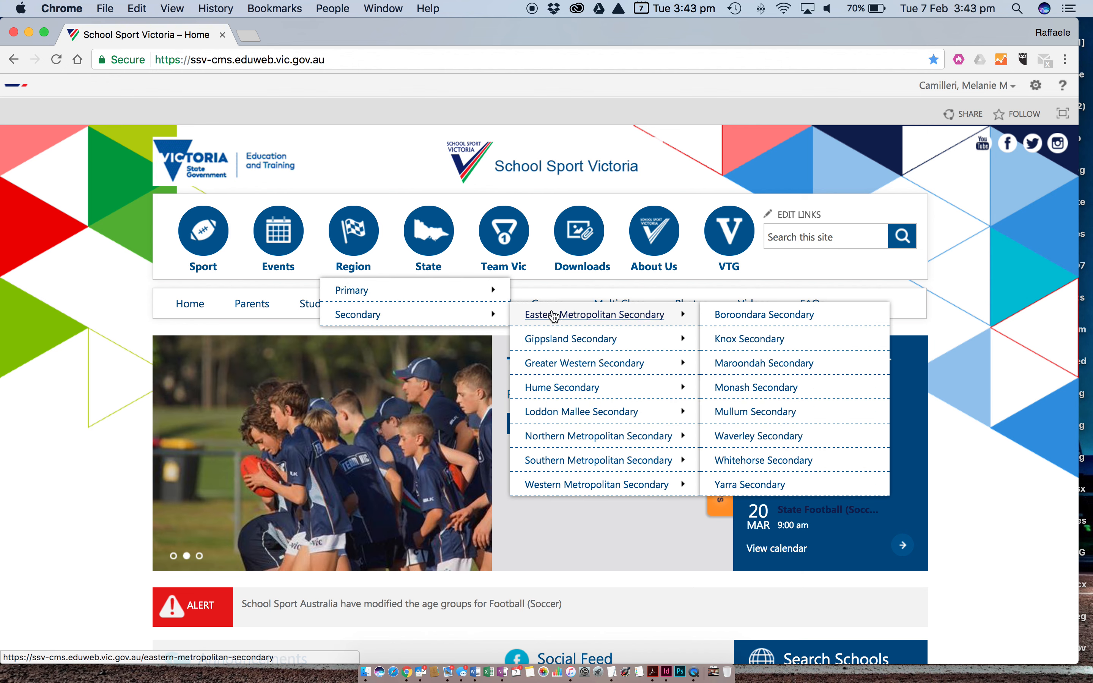
left_click(573, 486)
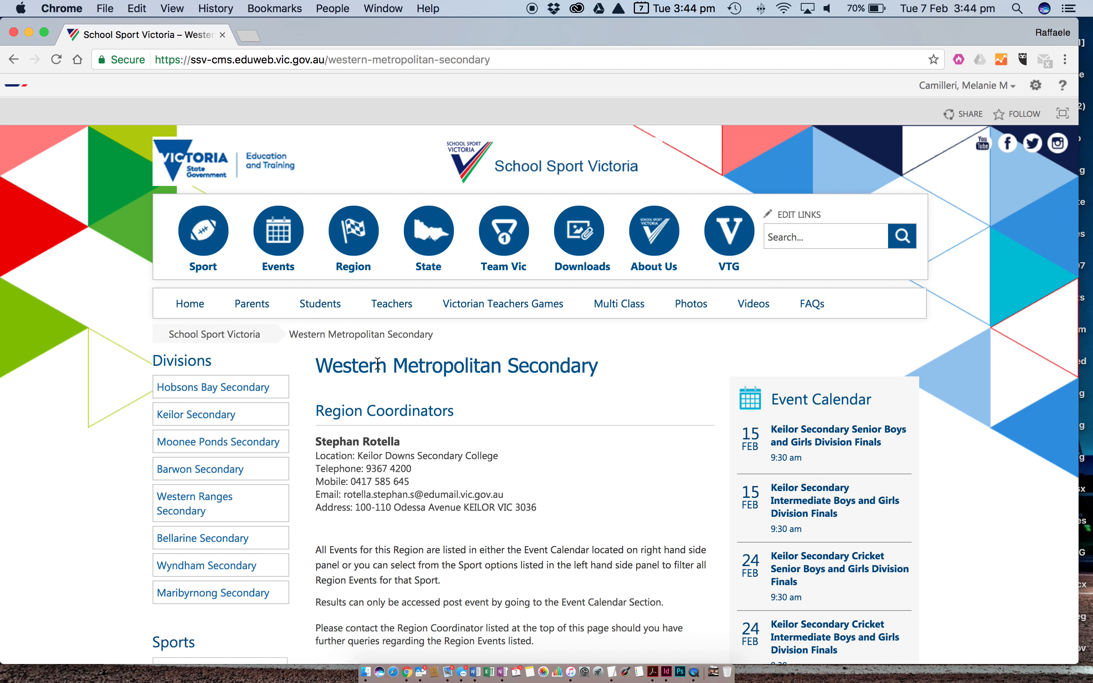
Step: Open the Documents library from the Western Metropolitan Secondary site contents
left_click(1036, 87)
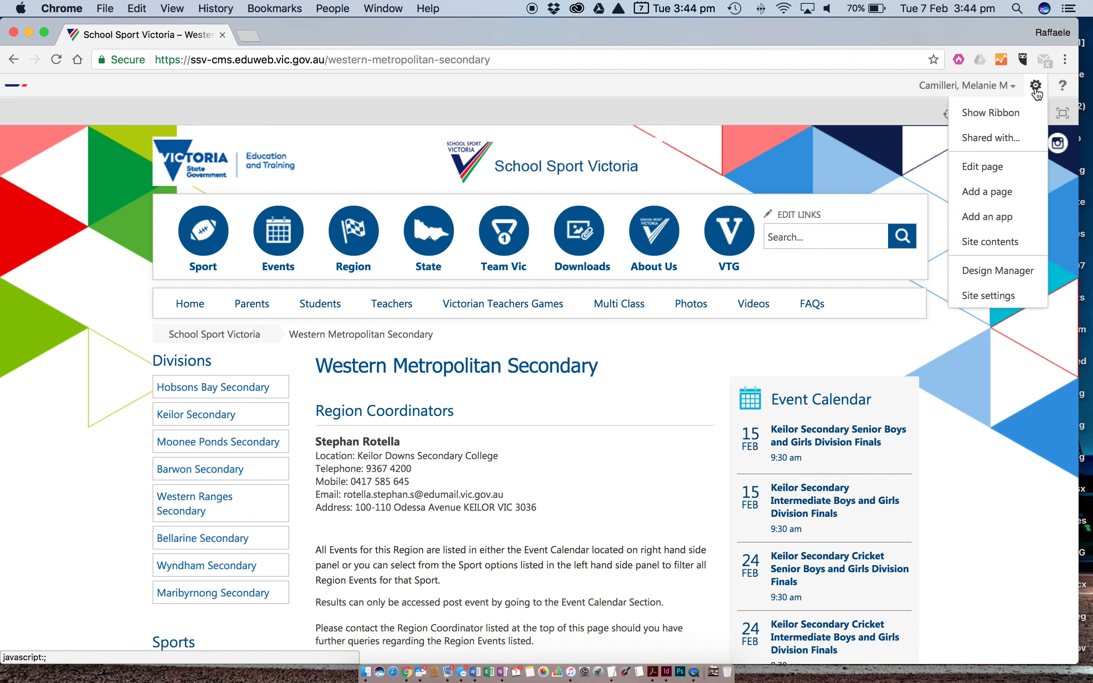
left_click(995, 246)
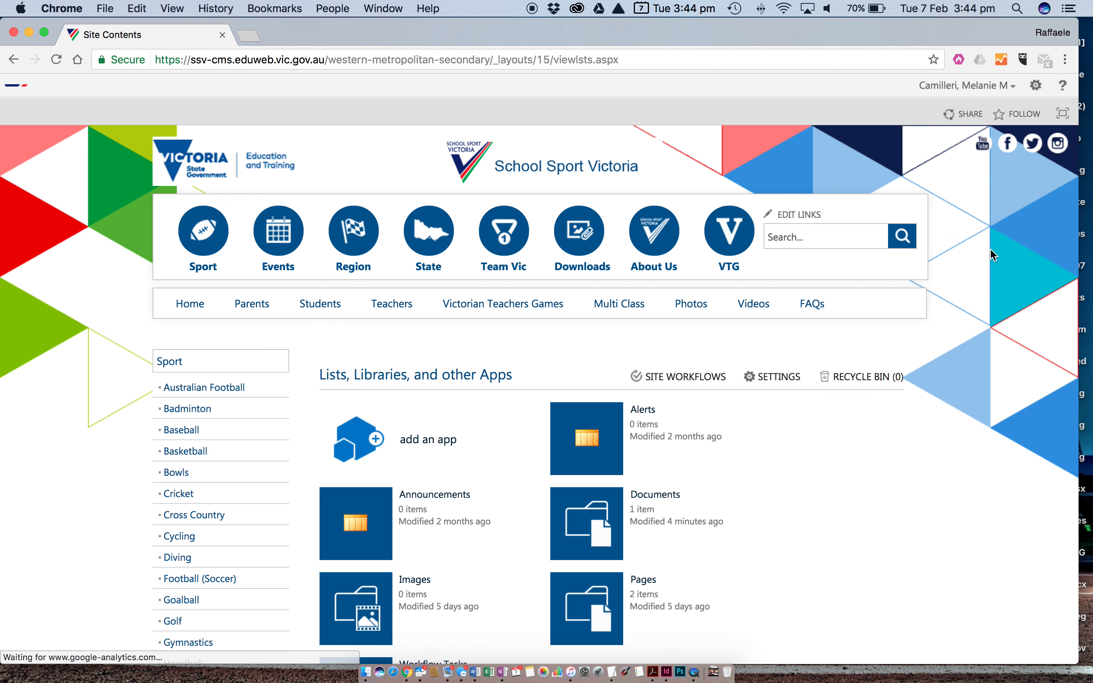
scroll(912, 439, "down", 3)
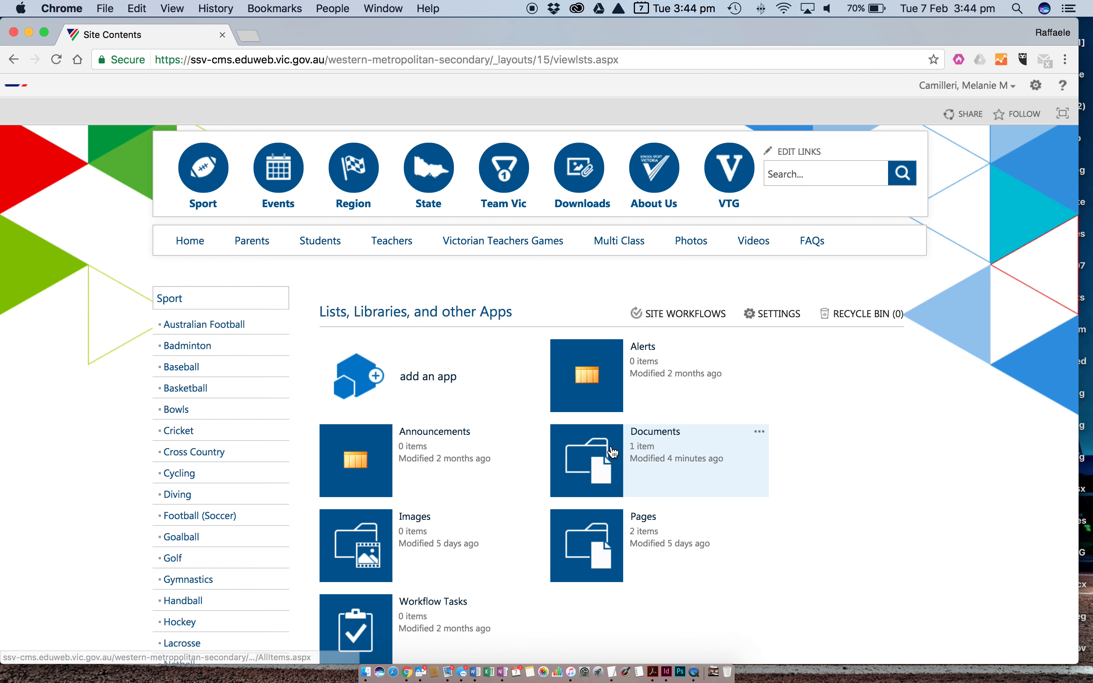
left_click(650, 439)
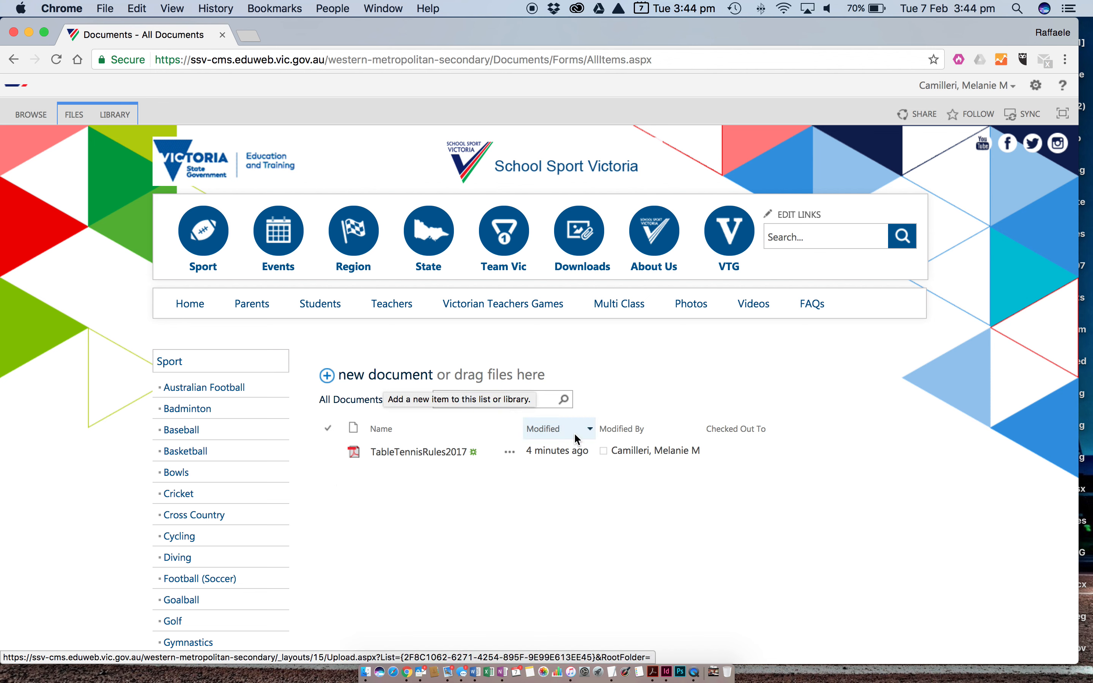
scroll(755, 522, "down", 5)
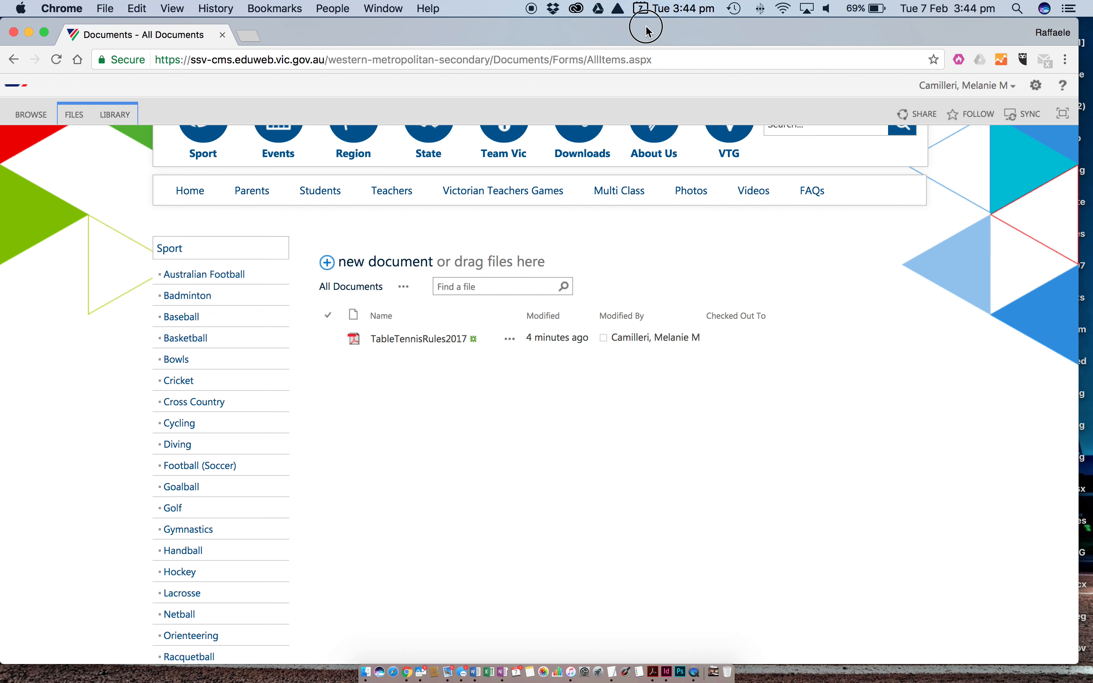
Step: Minimize the browser window and switch to Finder with a file window open
left_click_drag(639, 25, 264, 55)
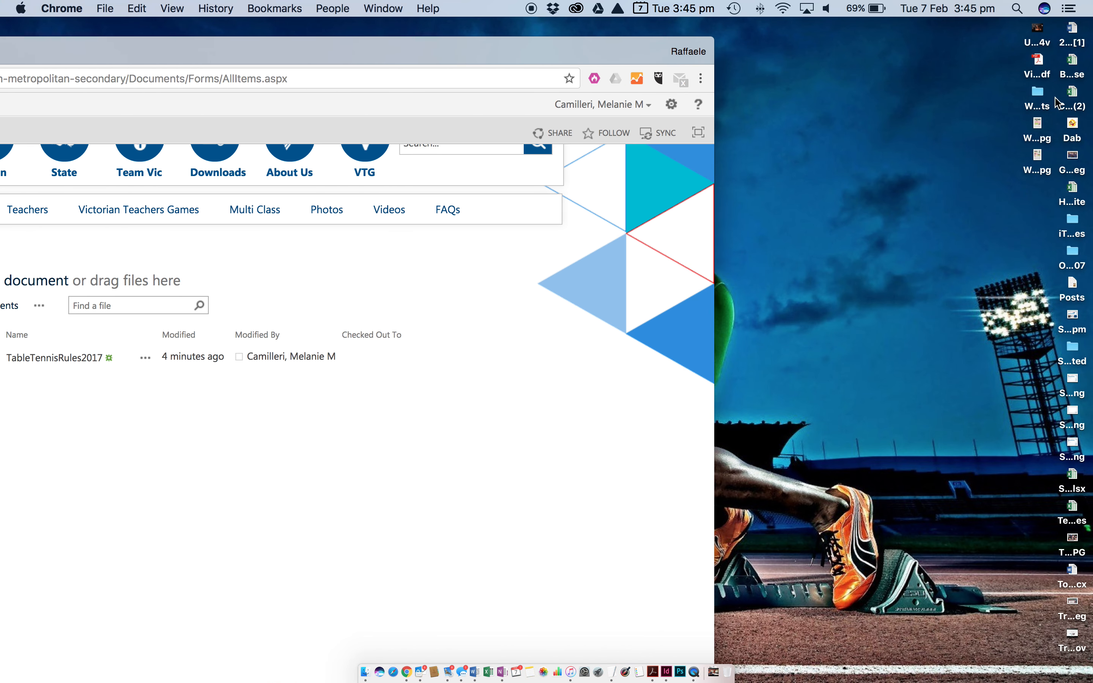
left_click_drag(585, 52, 829, 59)
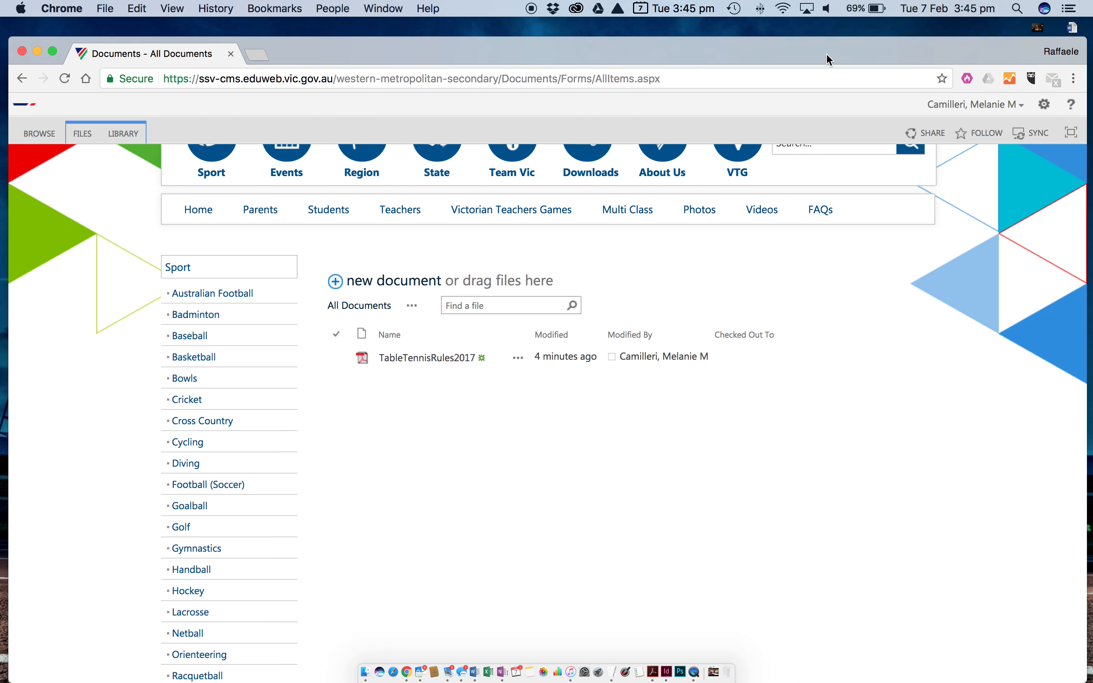
left_click(38, 52)
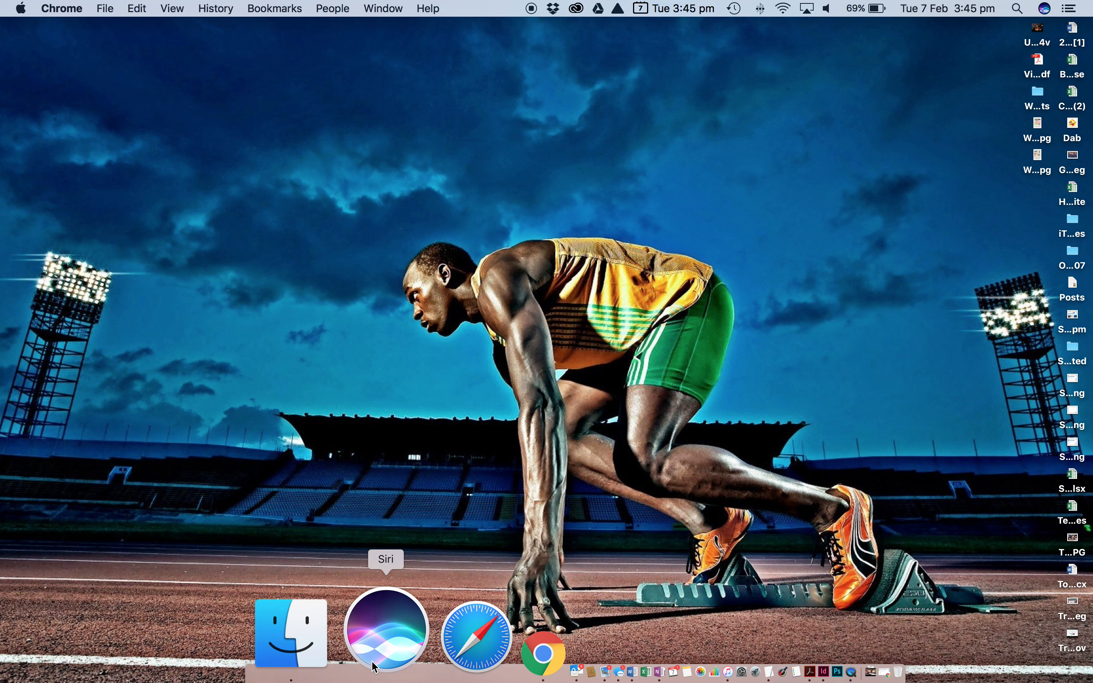
left_click(361, 650)
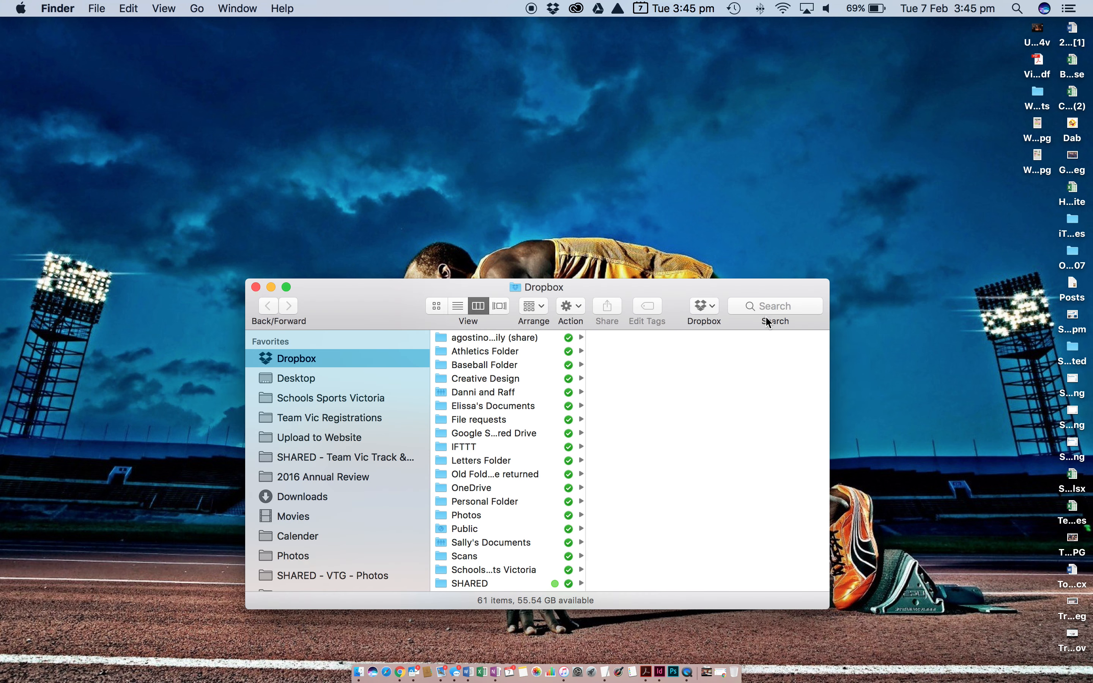
Step: Search this Mac for "website documents" and pick the Website Documents folder from the results
left_click(763, 305)
type("web")
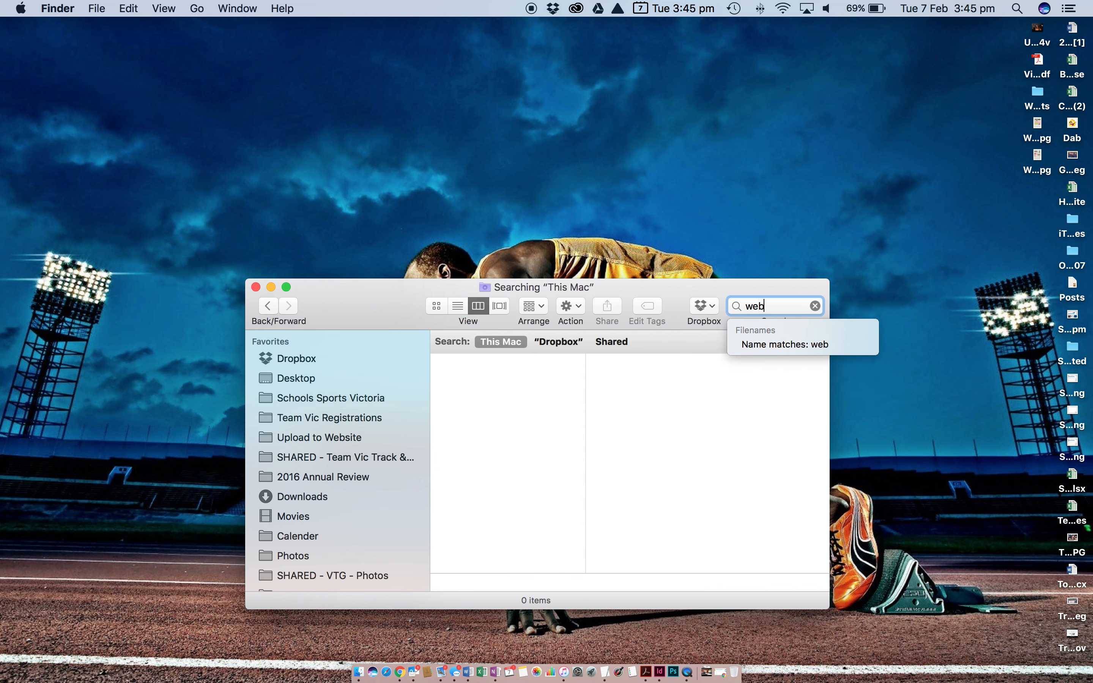
type("site do")
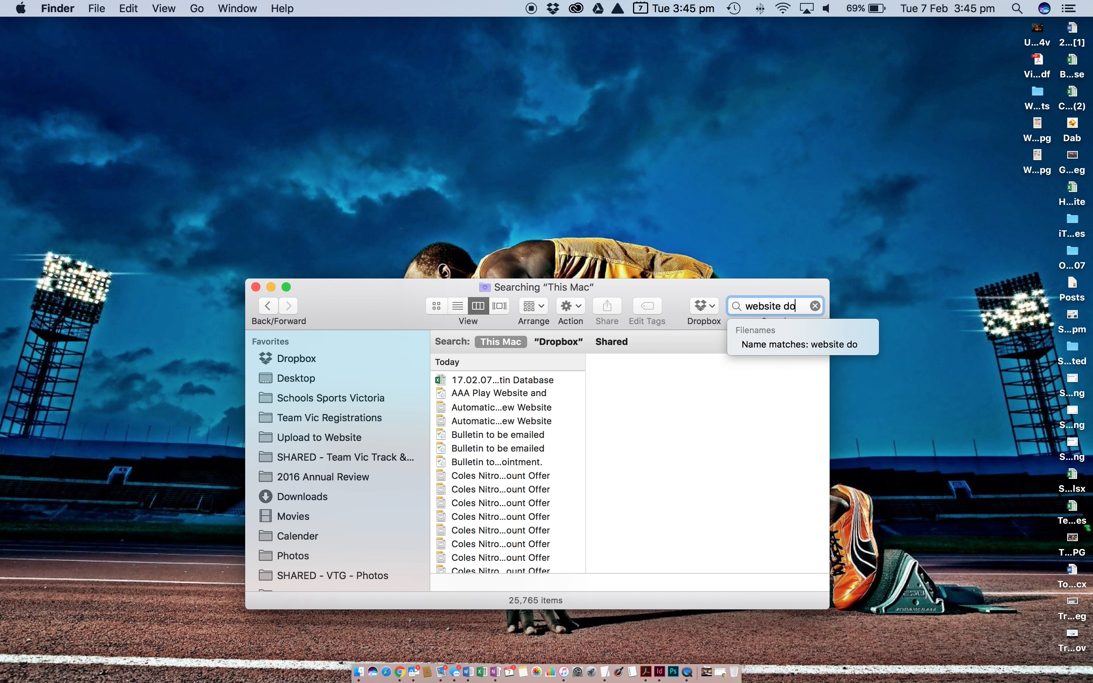
type("cuments")
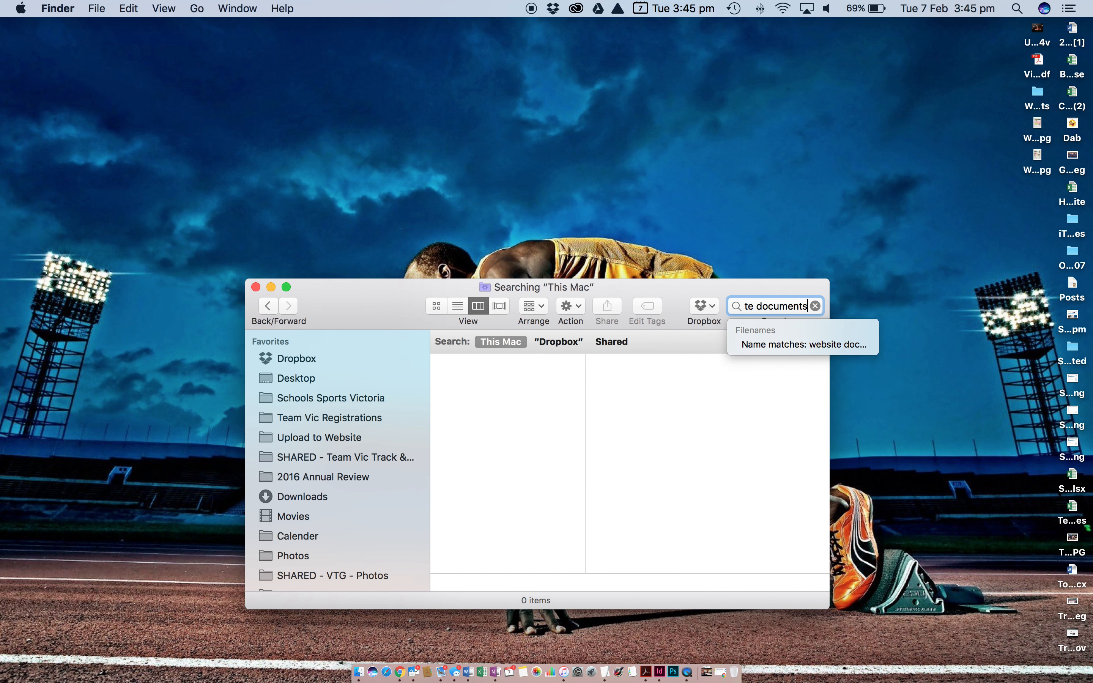
key("Return")
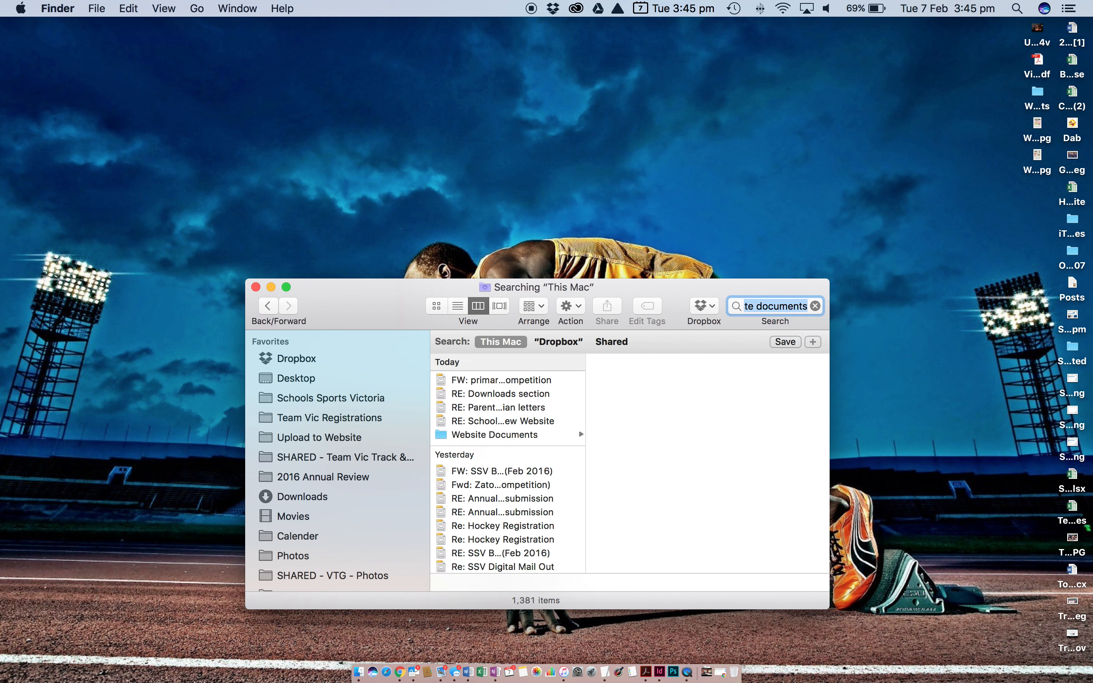
left_click(482, 434)
left_click_drag(482, 435, 508, 215)
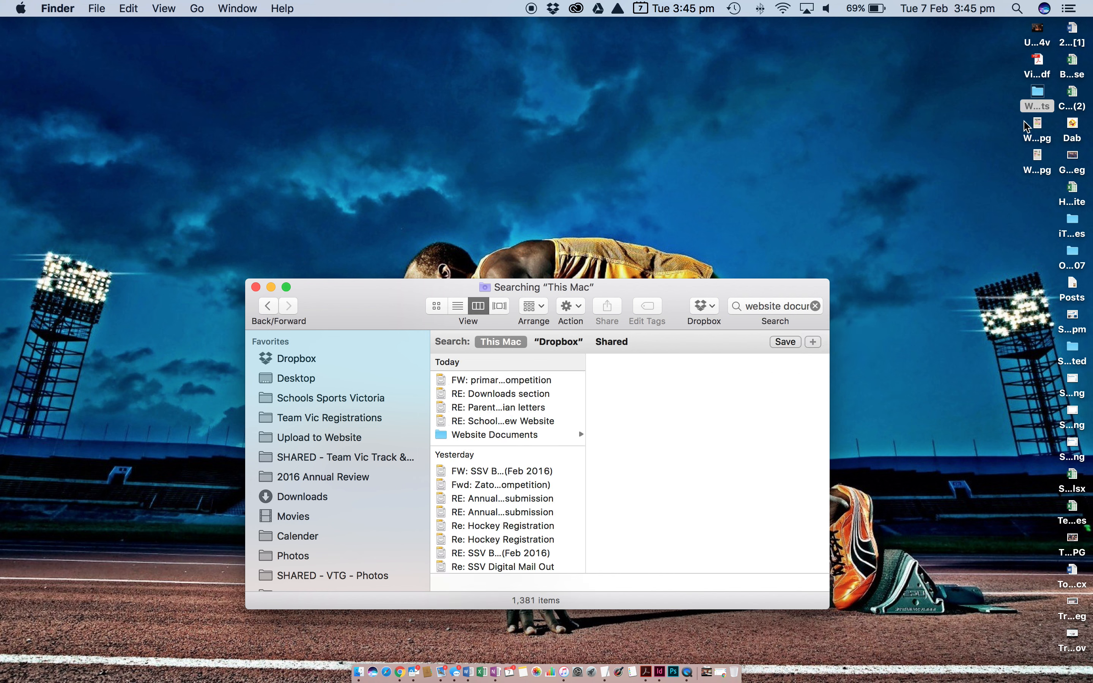
Step: Open the Website Documents folder from the desktop and move its window aside
left_click(1040, 95)
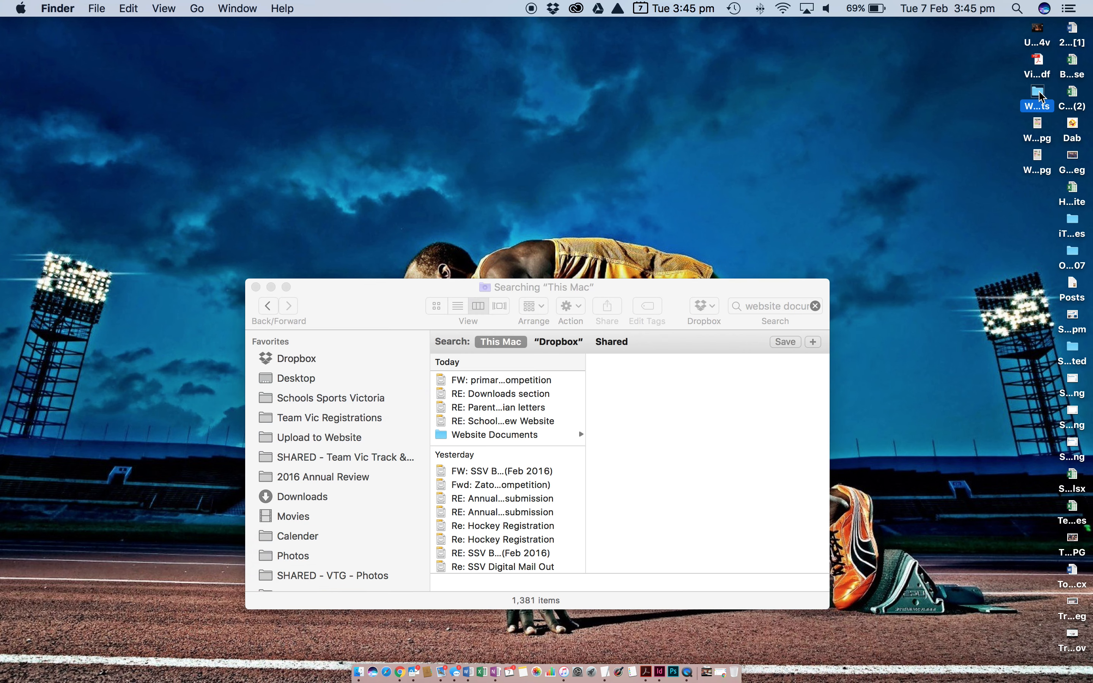
double_click(1040, 95)
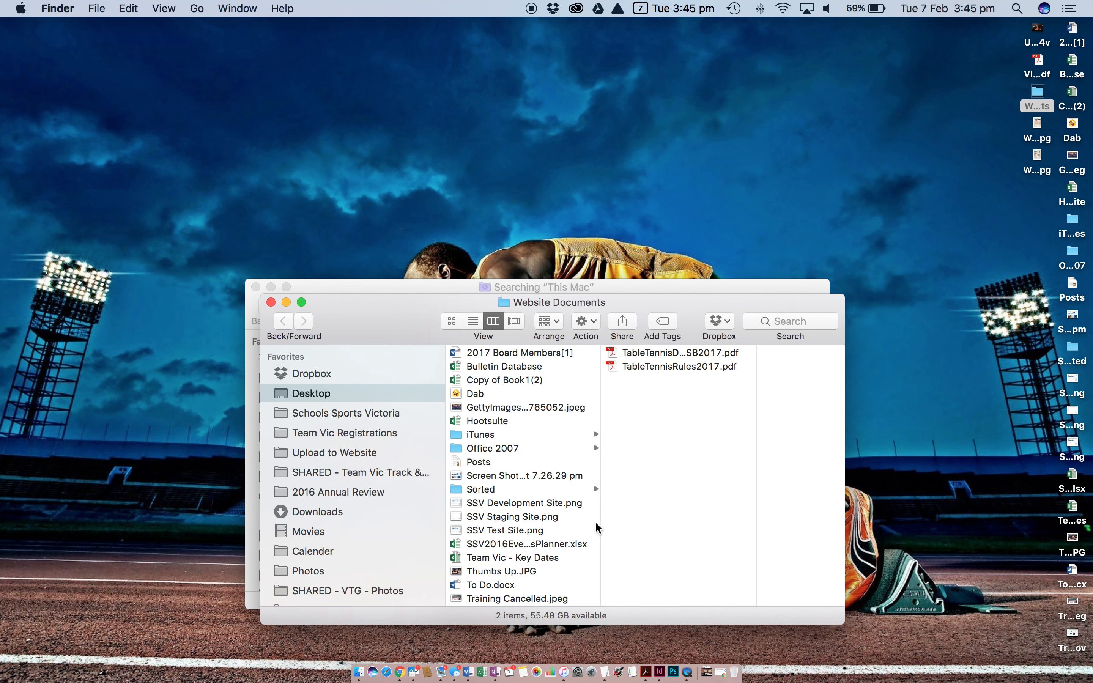
left_click_drag(430, 310, 308, 297)
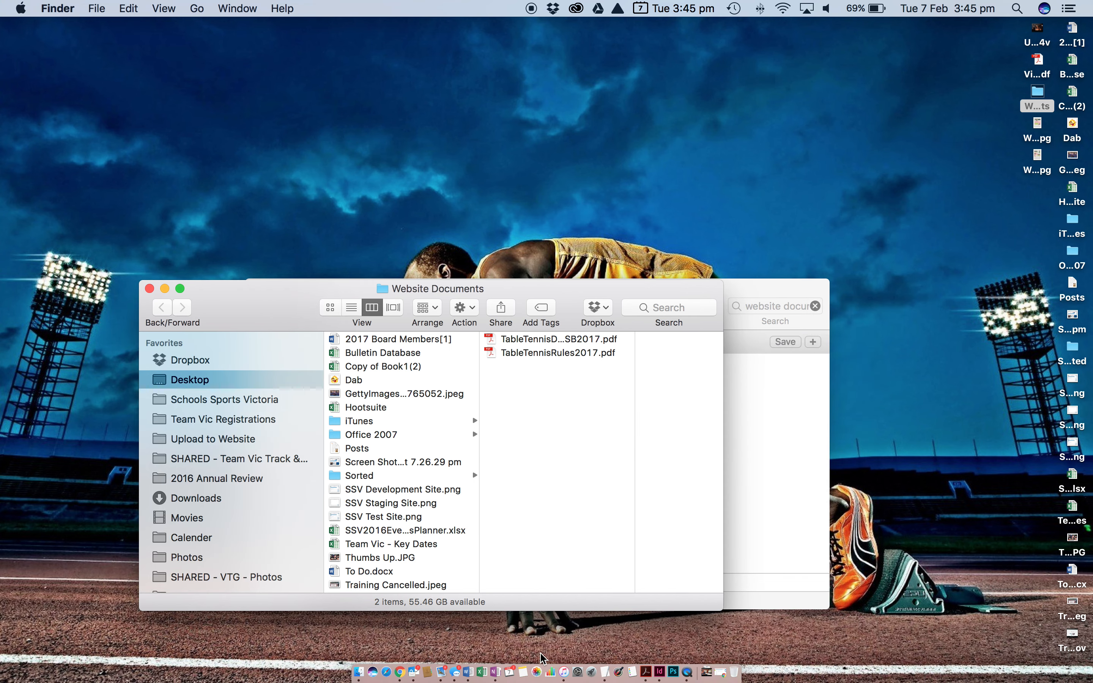
Step: Bring the browser's Documents library back and arrange it beside the Website Documents folder window so both are visible
left_click(403, 659)
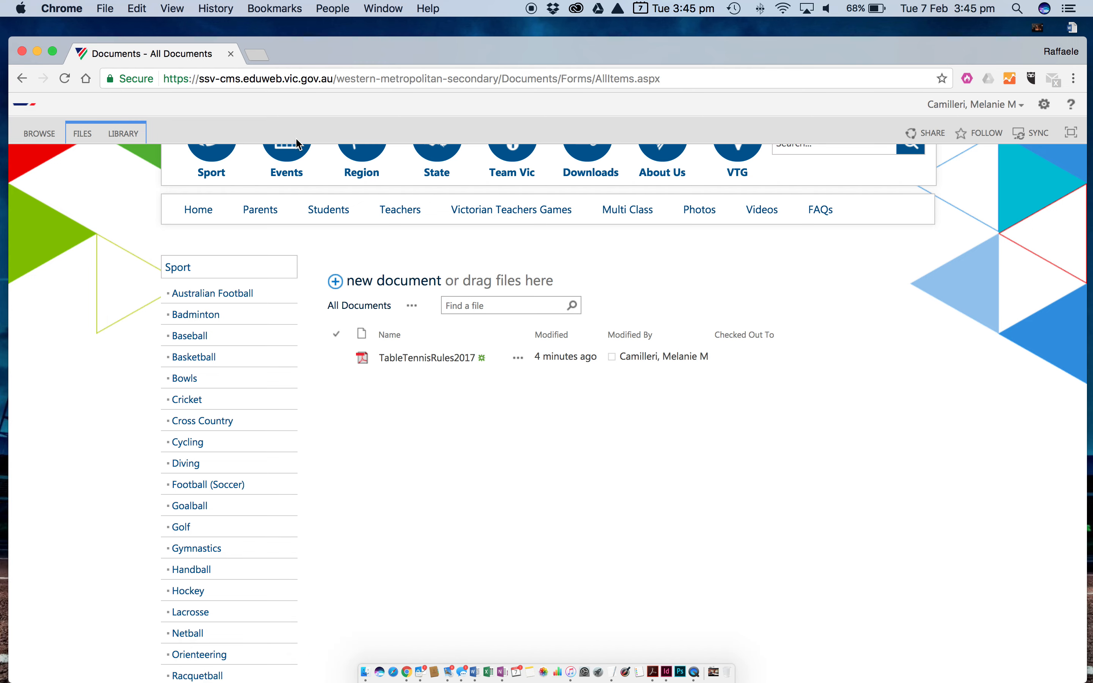
left_click_drag(313, 52, 609, 52)
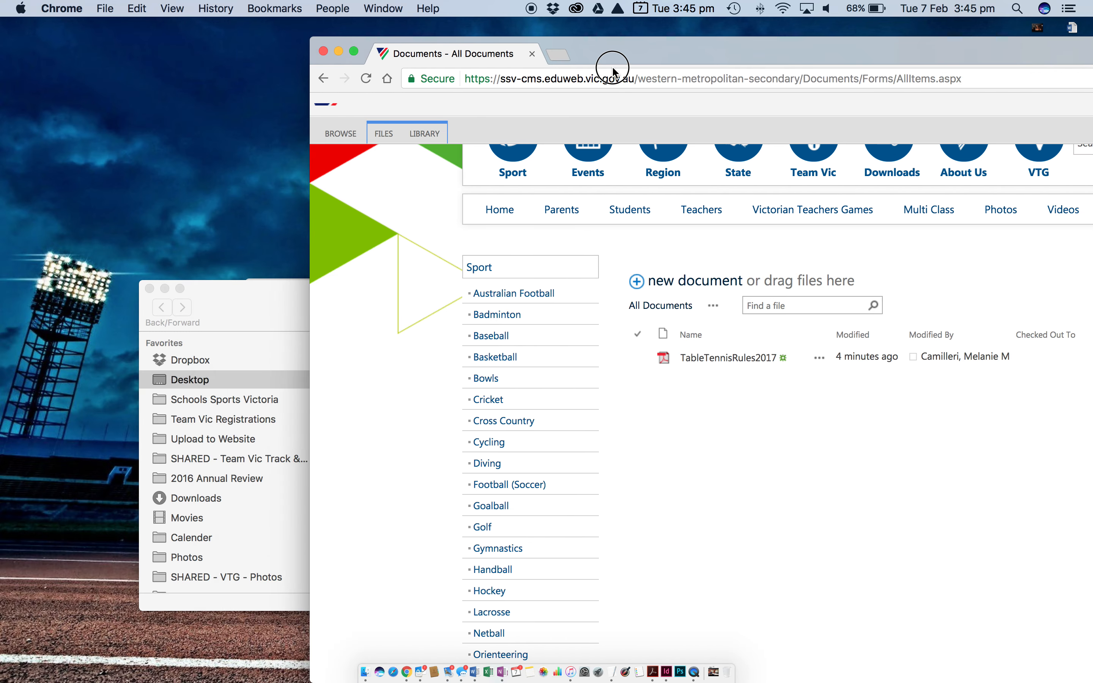
left_click_drag(239, 289, 76, 270)
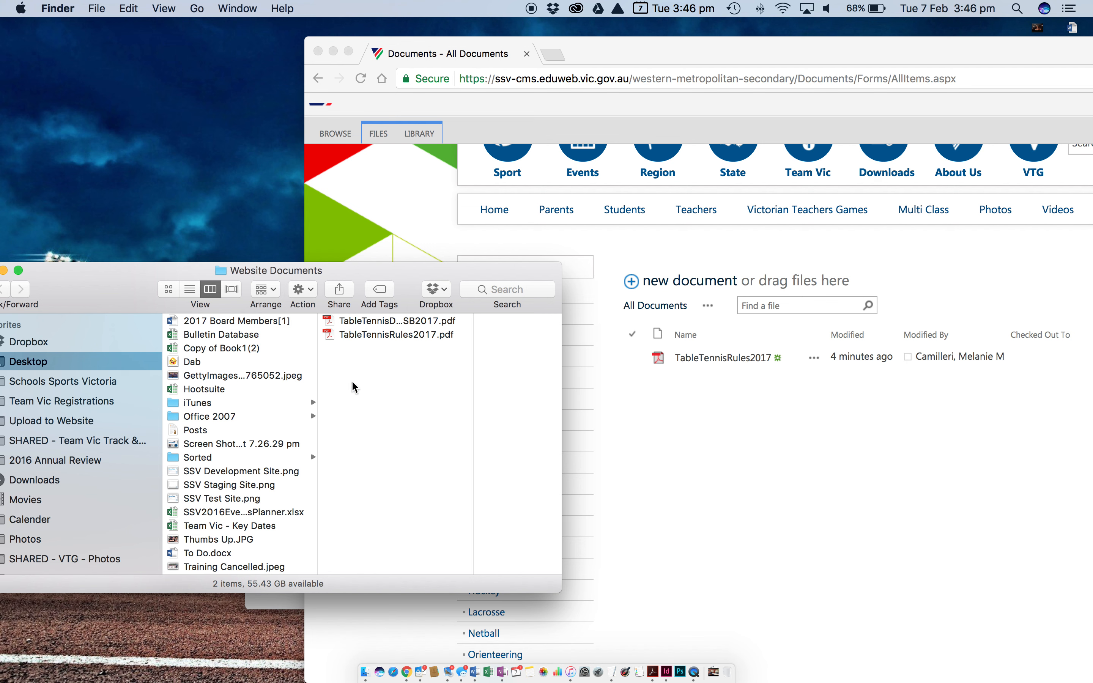
Step: Try to upload TableTennisDrawSB2017.pdf from the Website Documents folder to the Documents library, and return to the library page
left_click(358, 324)
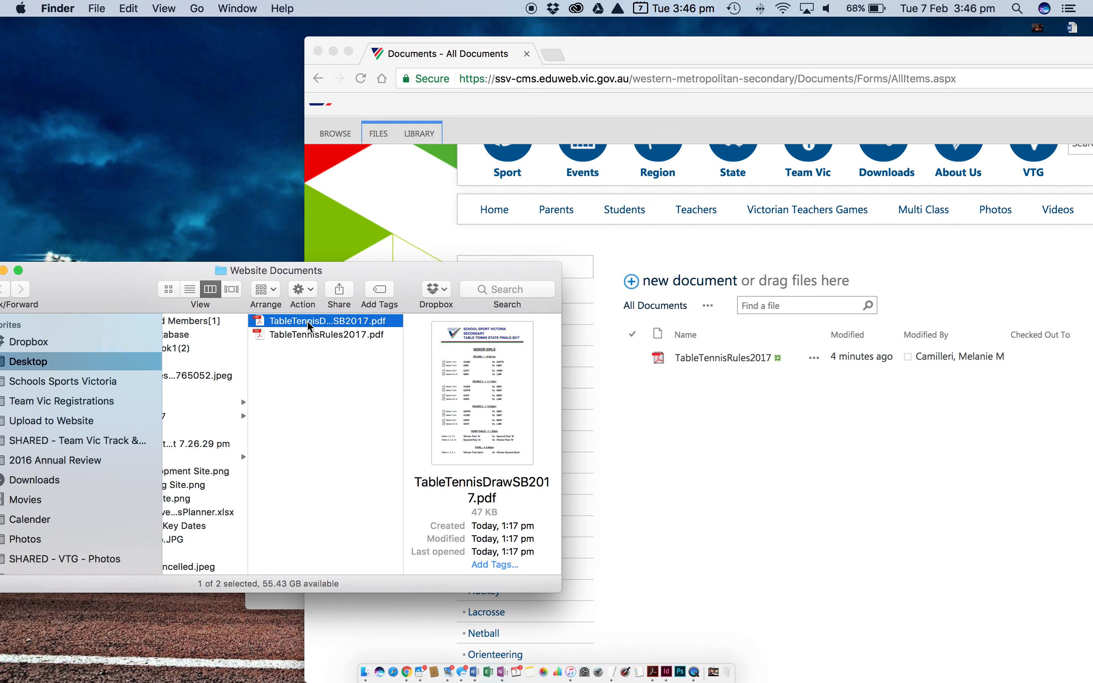
left_click_drag(292, 324, 931, 403)
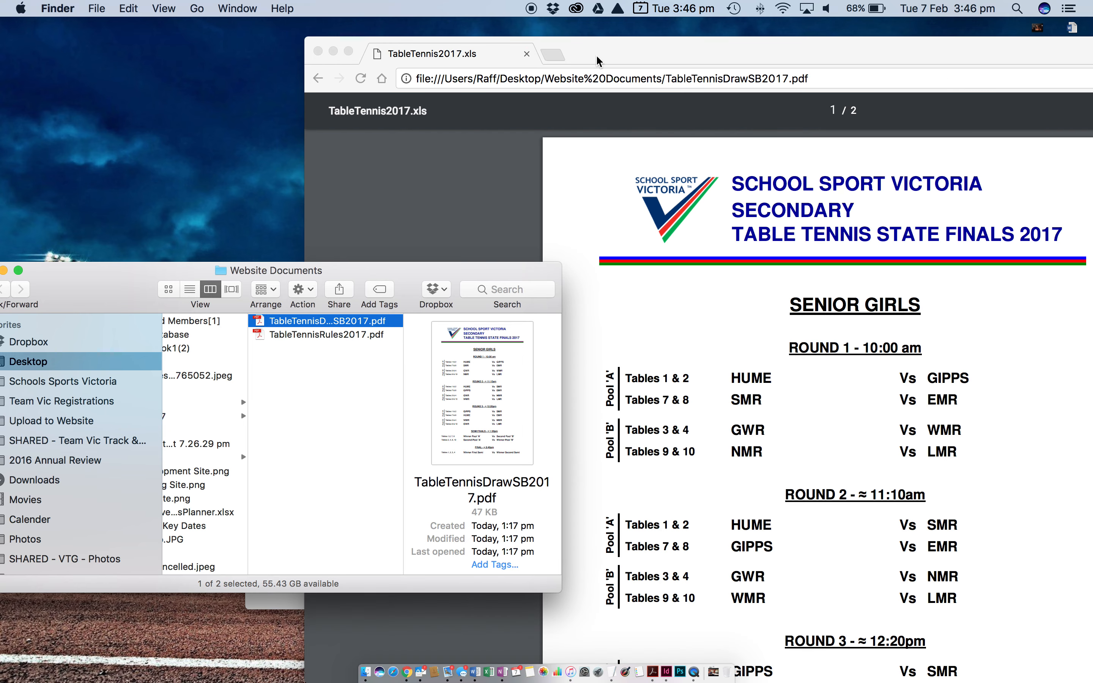
left_click_drag(606, 57, 365, 41)
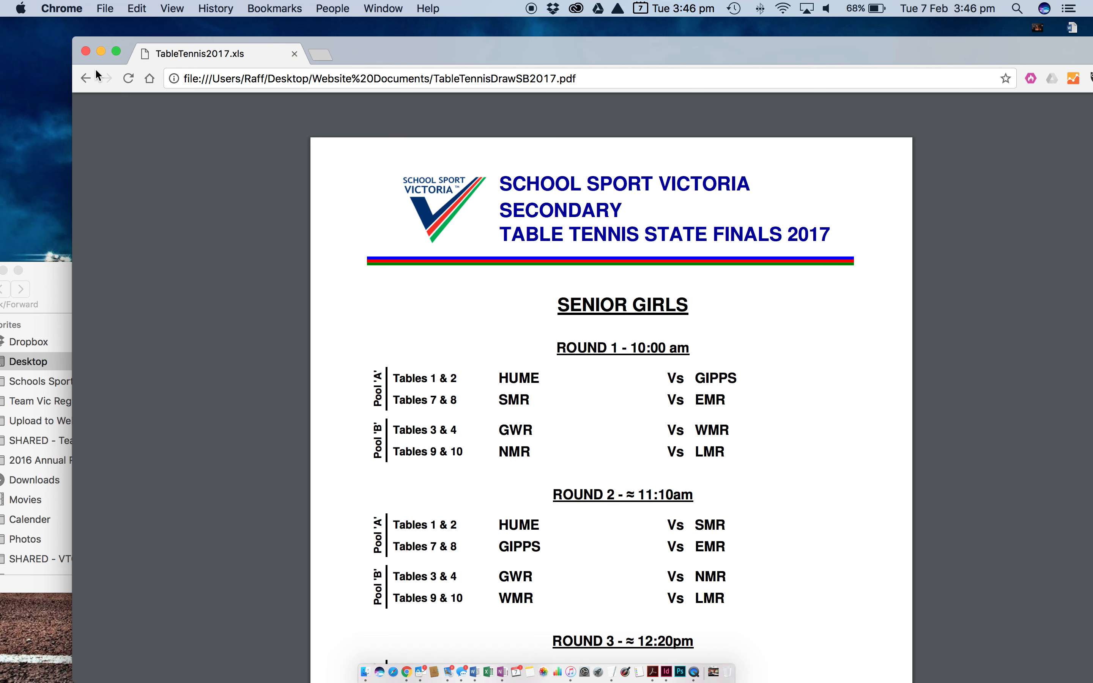
left_click(85, 78)
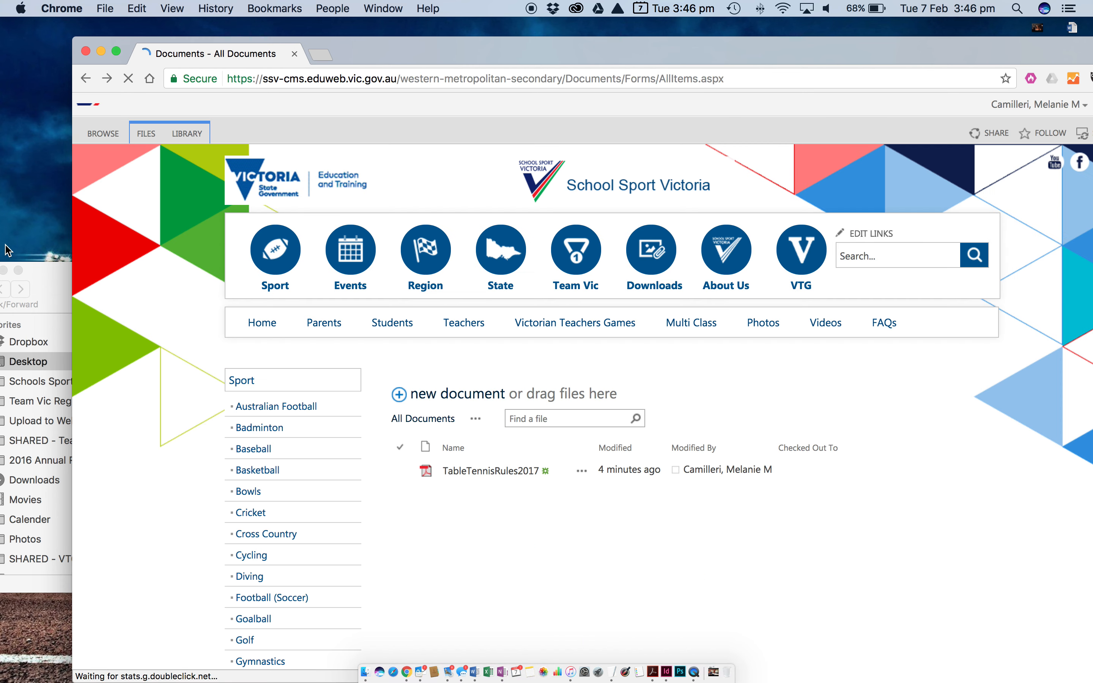
Step: Upload TableTennisDrawSB2017.pdf from the Website Documents folder to the Documents library and check it in without retaining the check-out
left_click(45, 271)
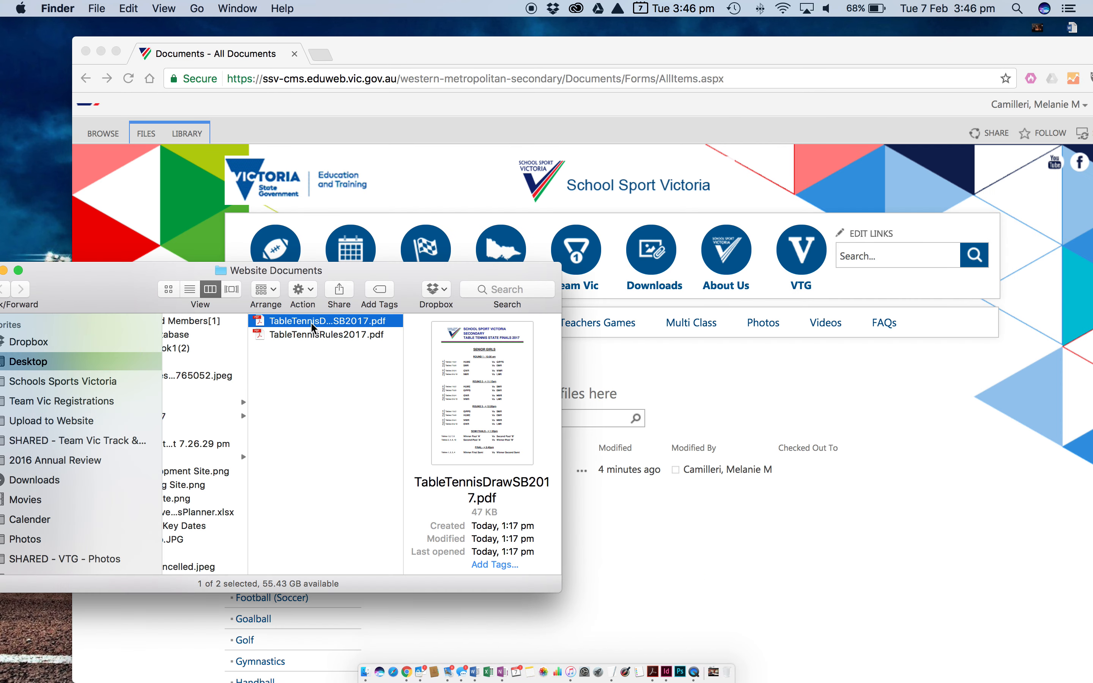
left_click_drag(310, 329, 784, 446)
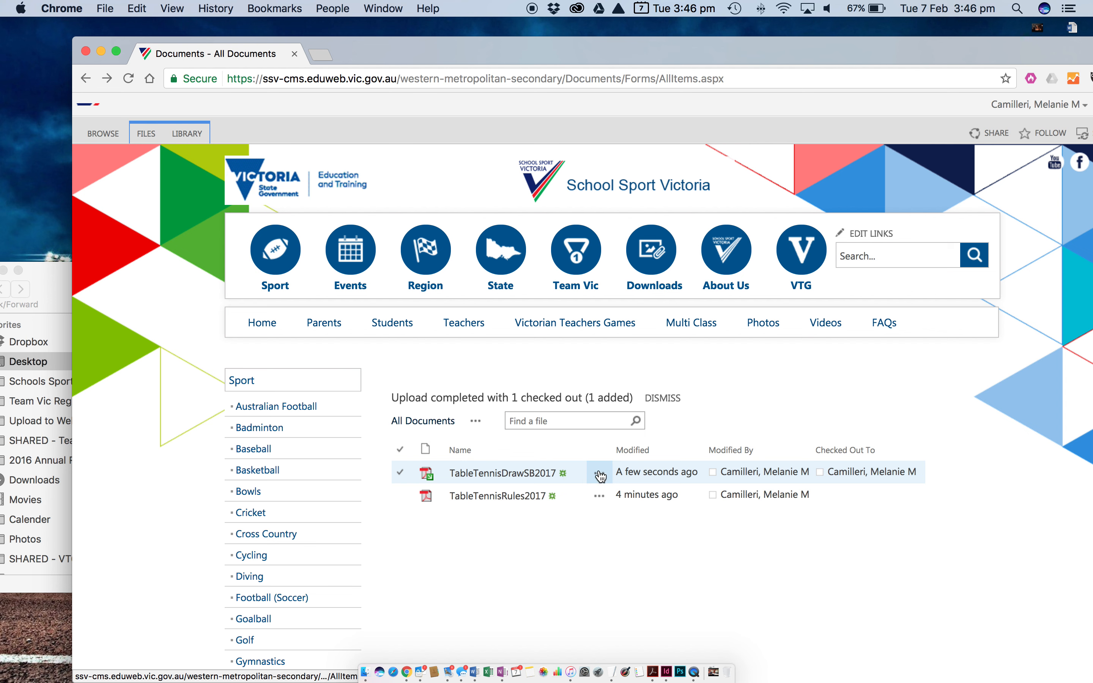
left_click(400, 474)
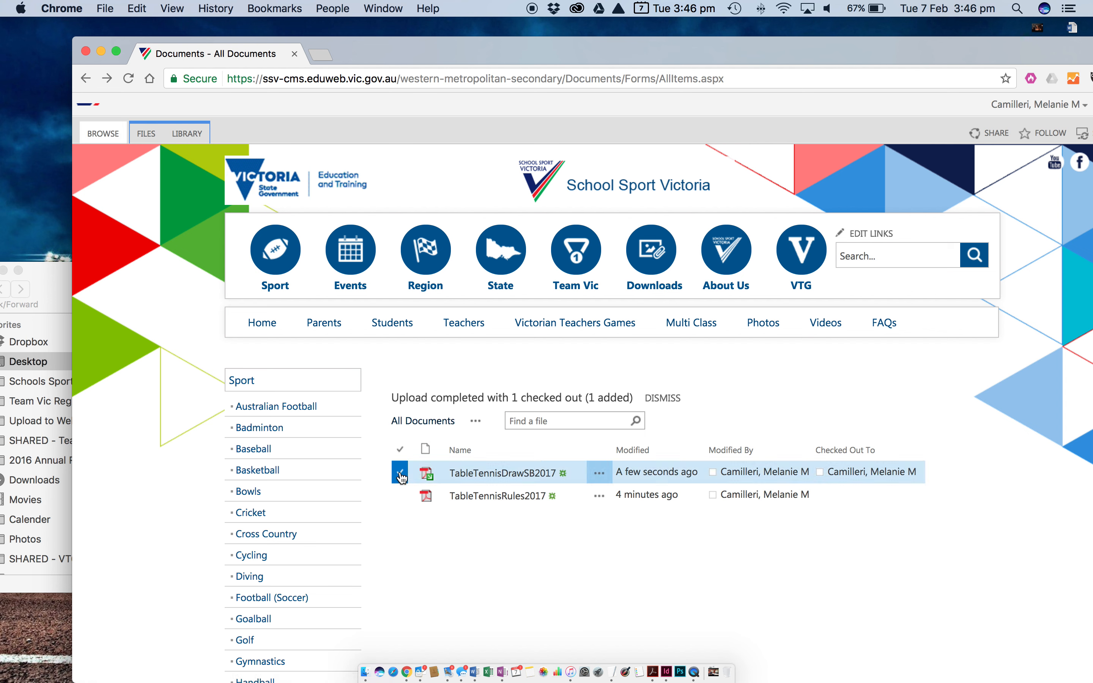
left_click(142, 135)
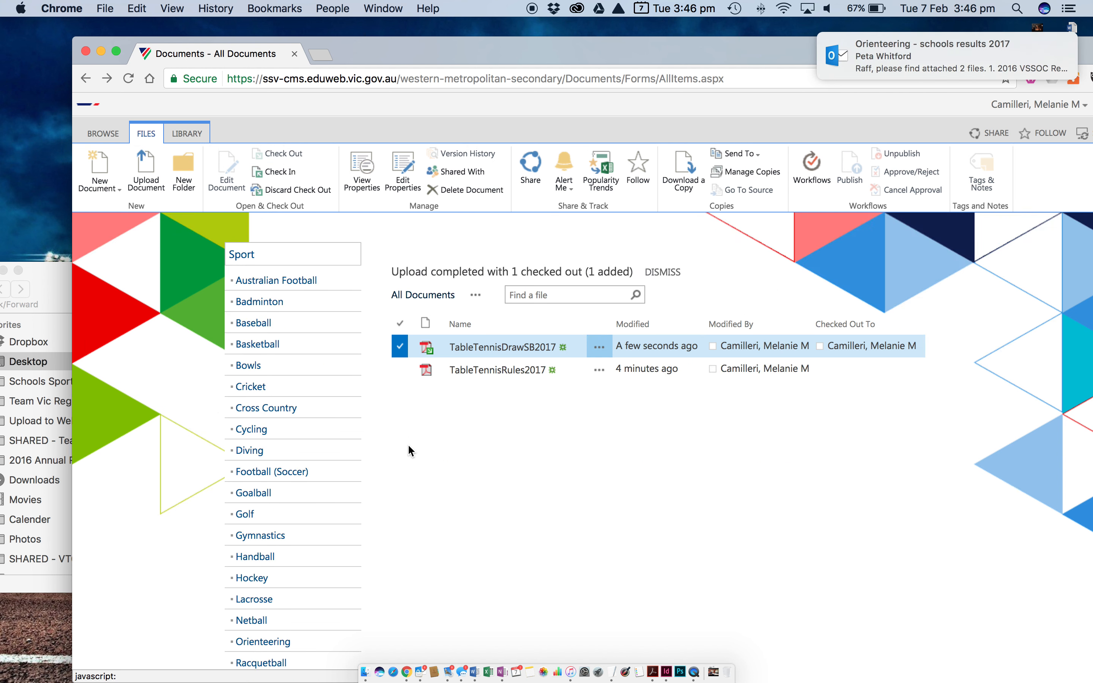
left_click(400, 369)
left_click(400, 380)
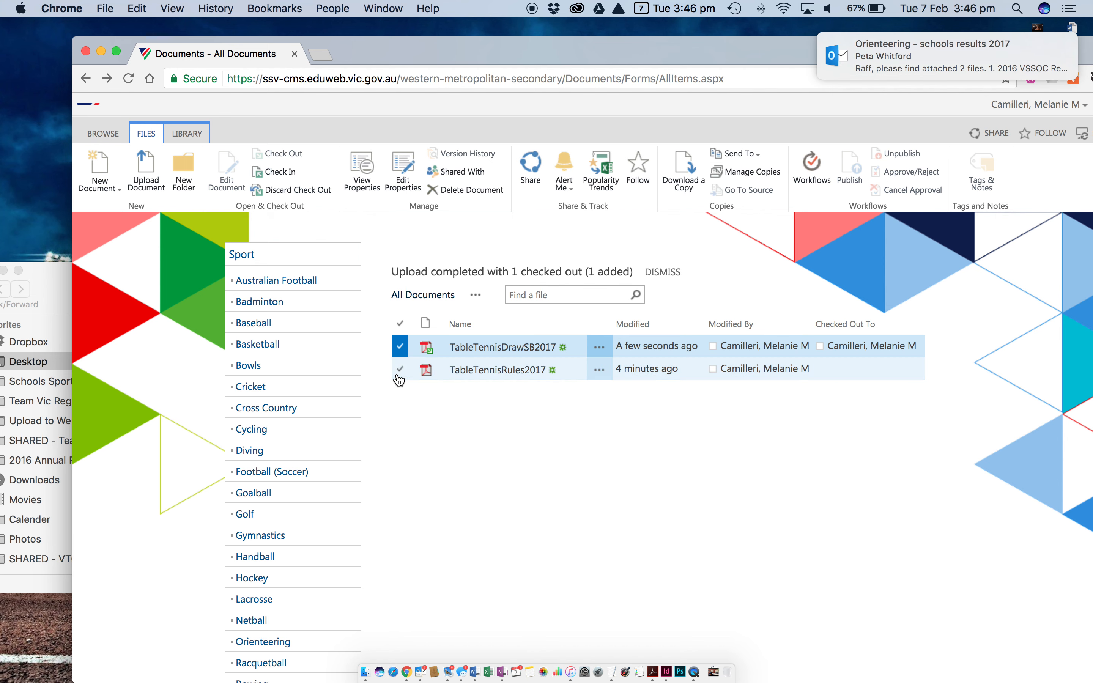
left_click(273, 175)
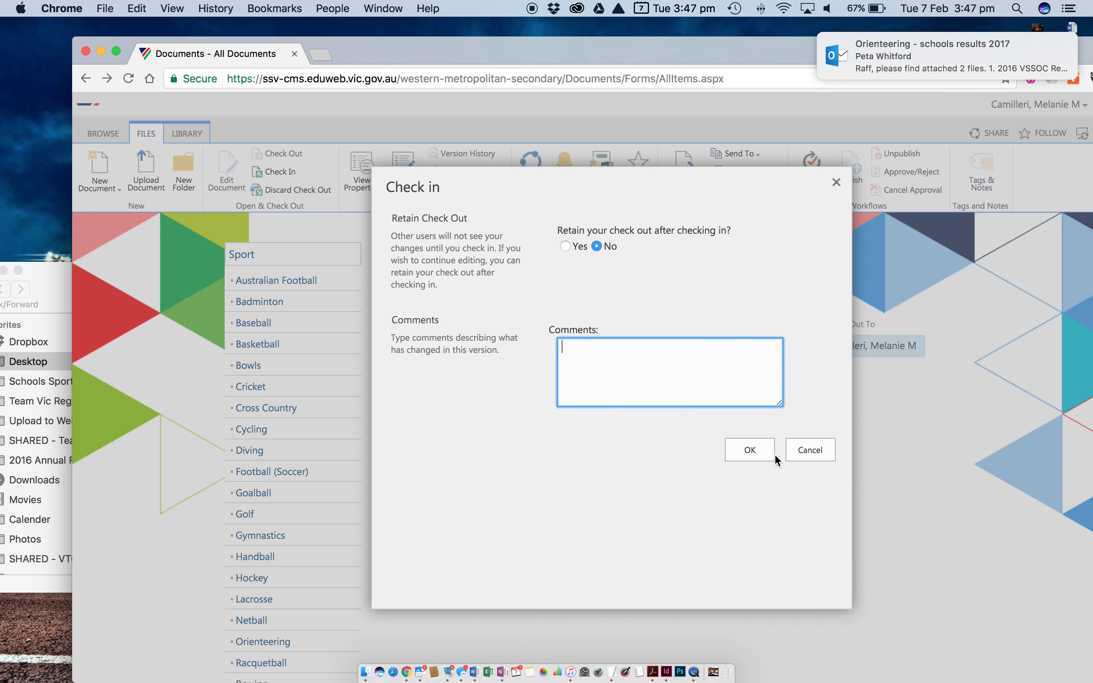
left_click(747, 451)
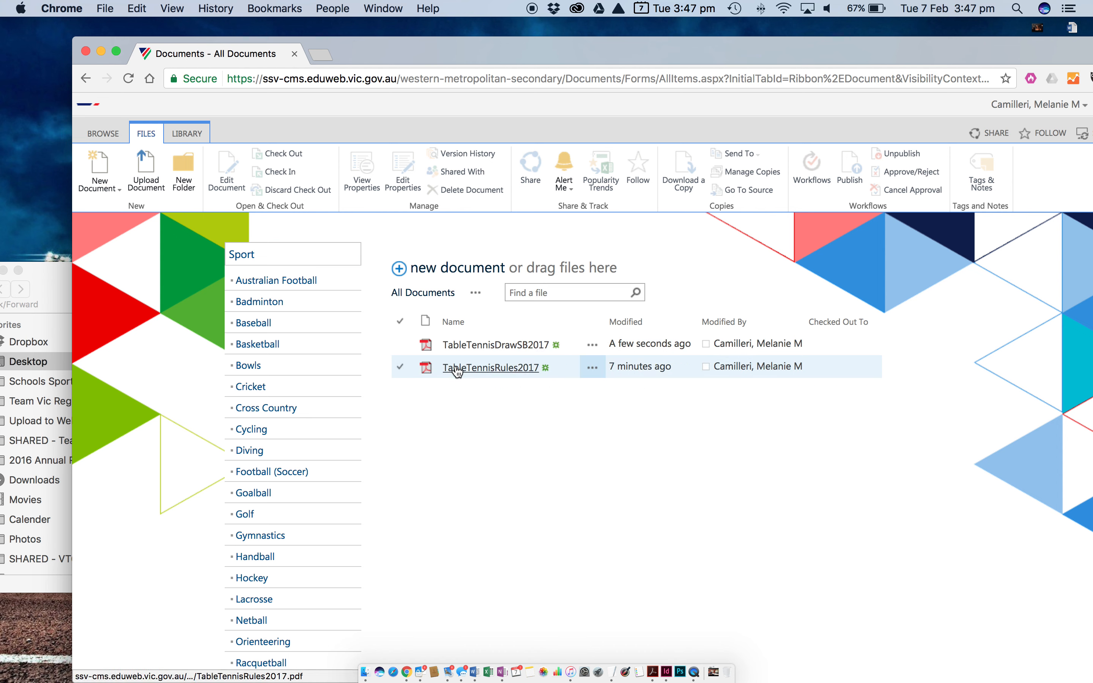
Step: Return to the School Sport Victoria home page and open the Western Metropolitan Secondary region's event calendar
left_click(104, 133)
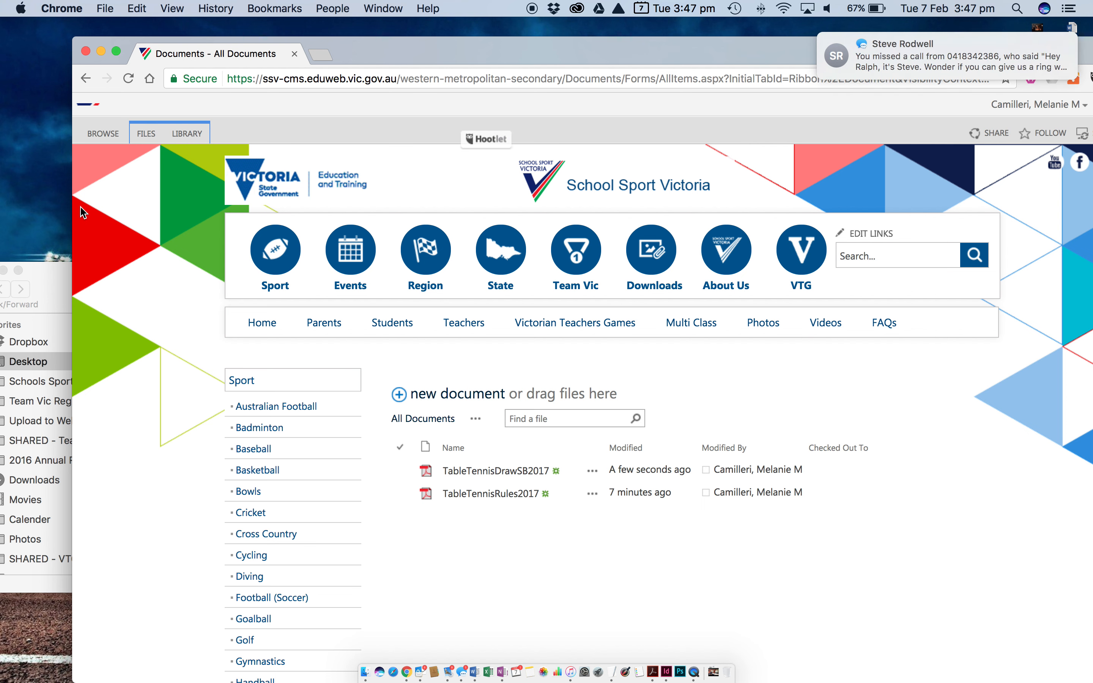
left_click(617, 190)
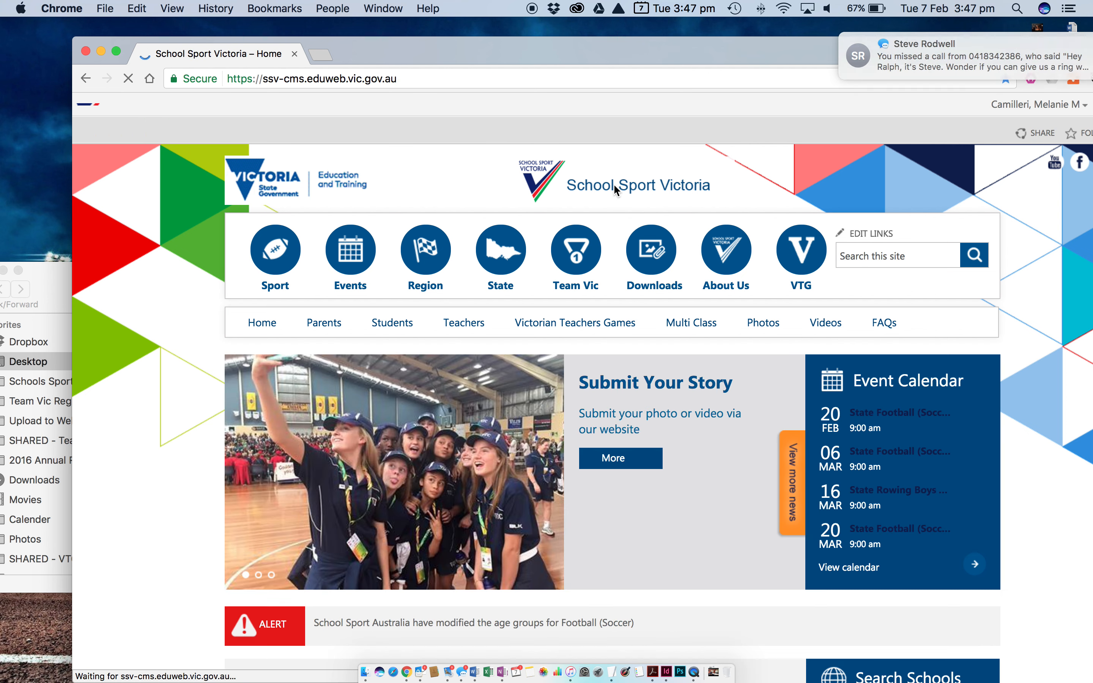
mouse_move(446, 254)
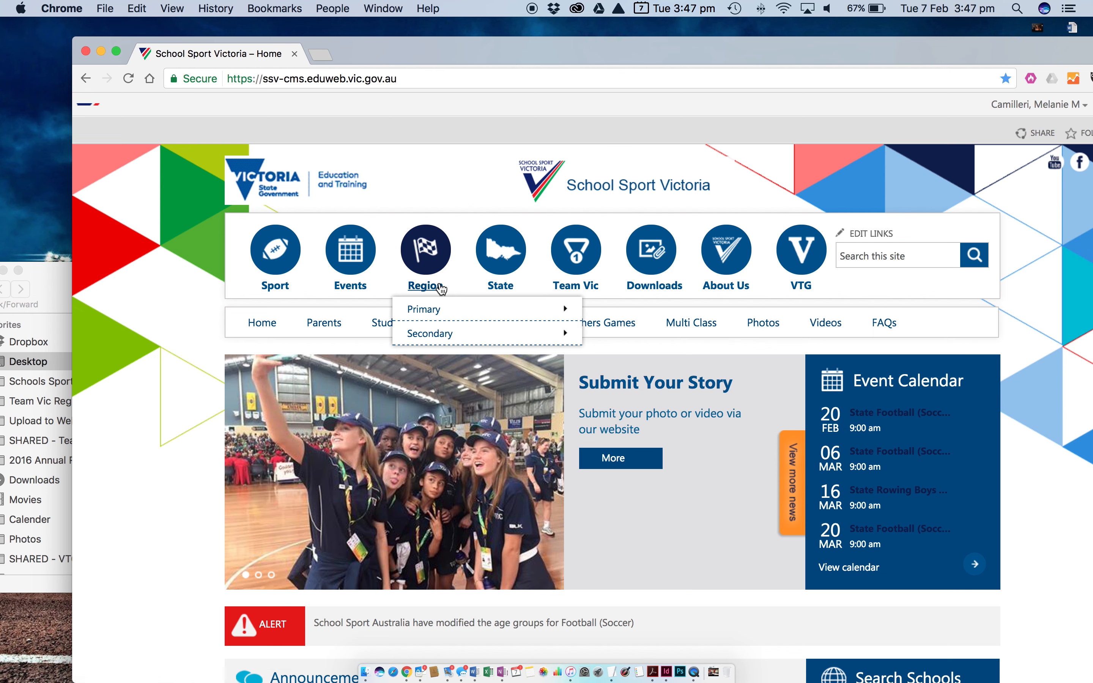
mouse_move(451, 334)
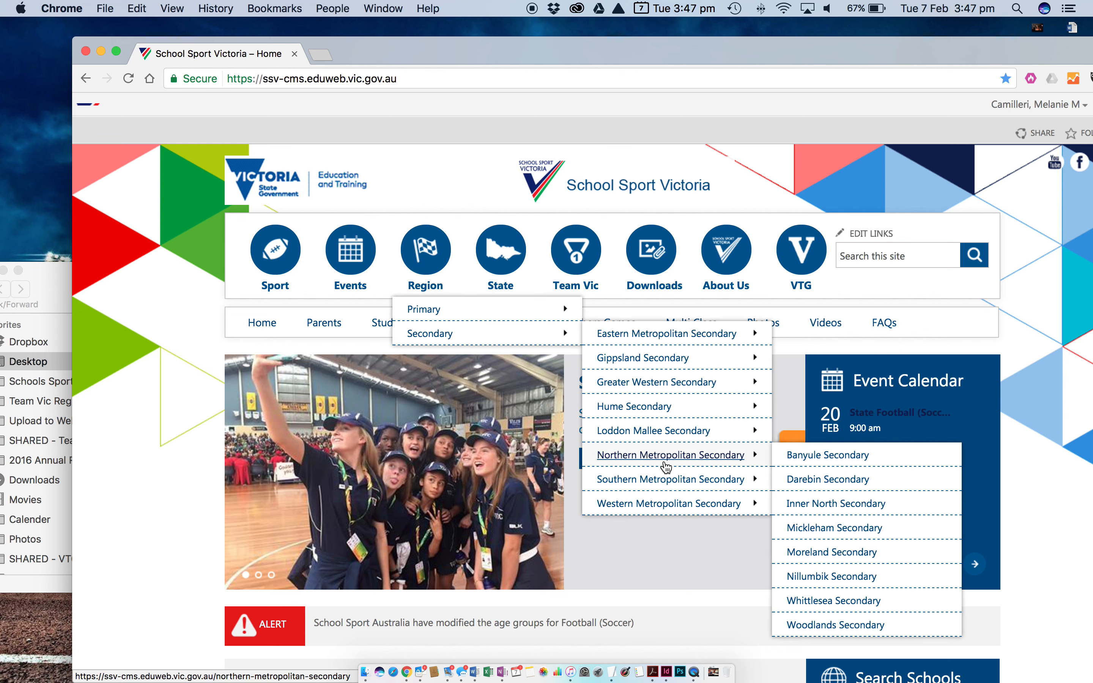
left_click(665, 505)
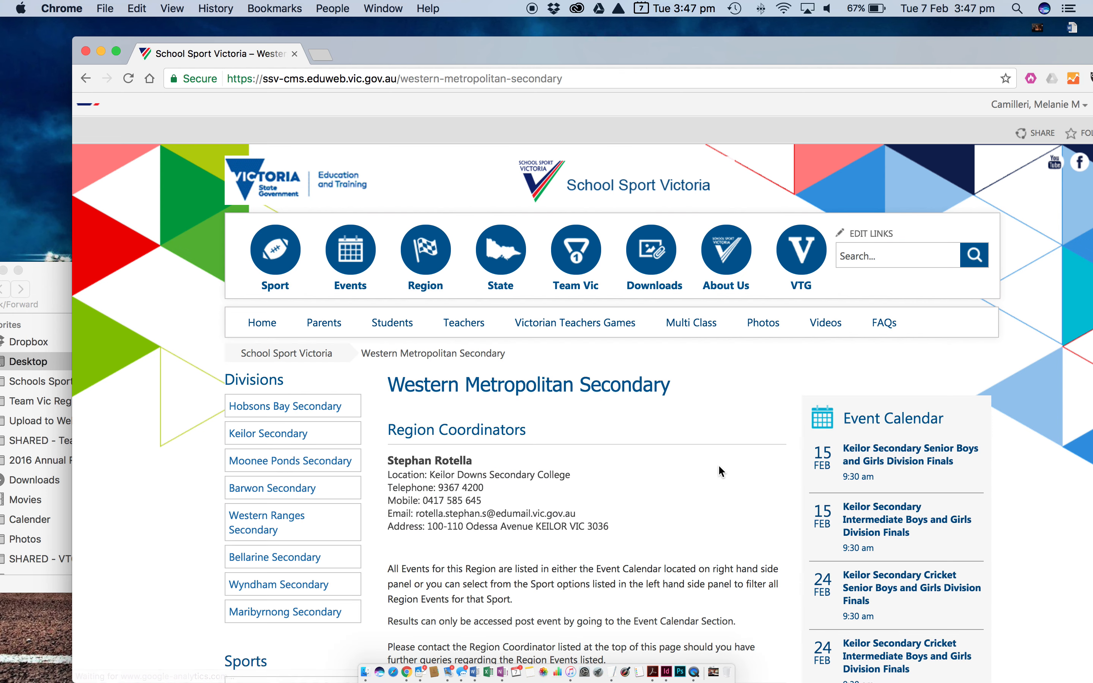
left_click(893, 429)
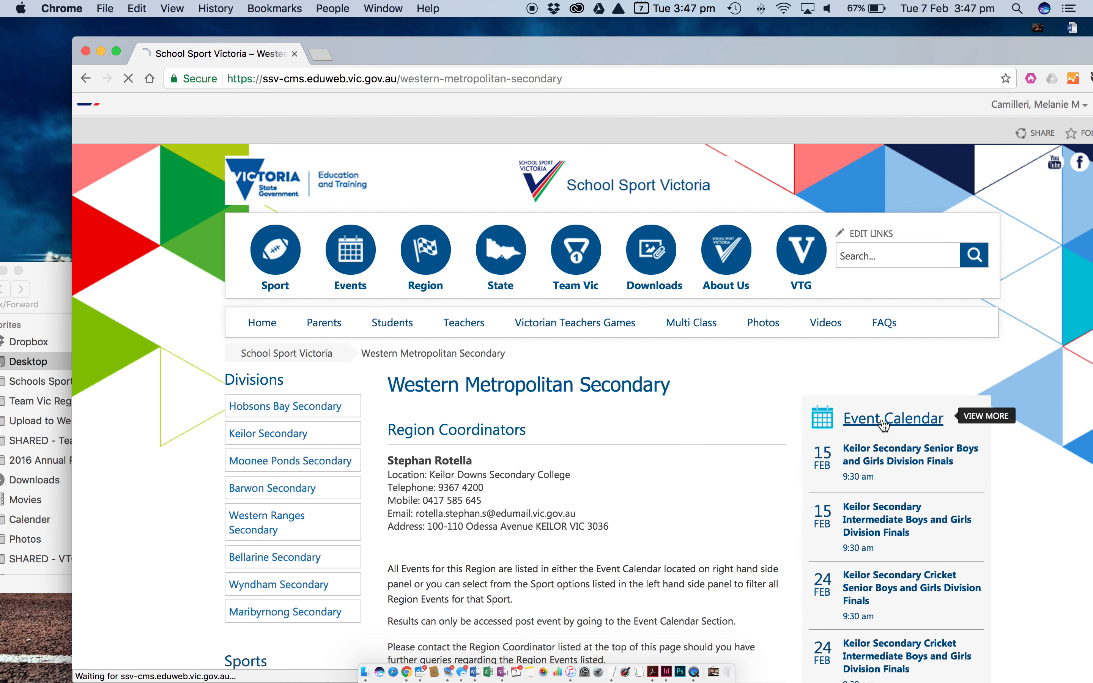
left_click_drag(773, 48, 686, 10)
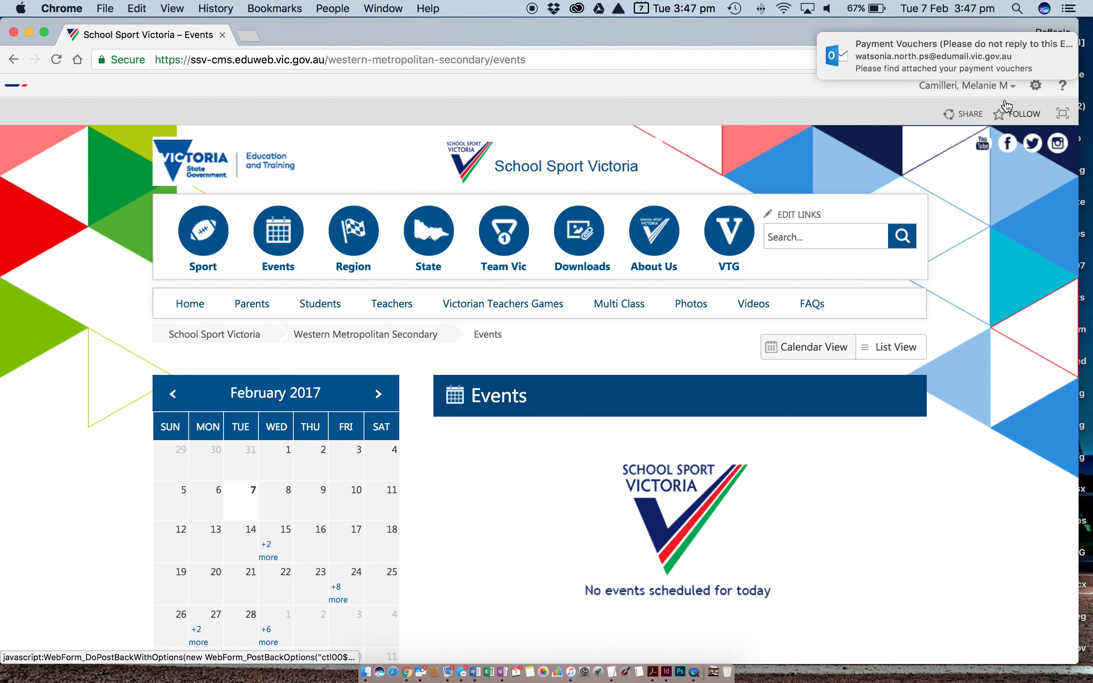
Step: Open the Events list from the event calendar's site contents and sort it by start time in ascending order
left_click(1035, 88)
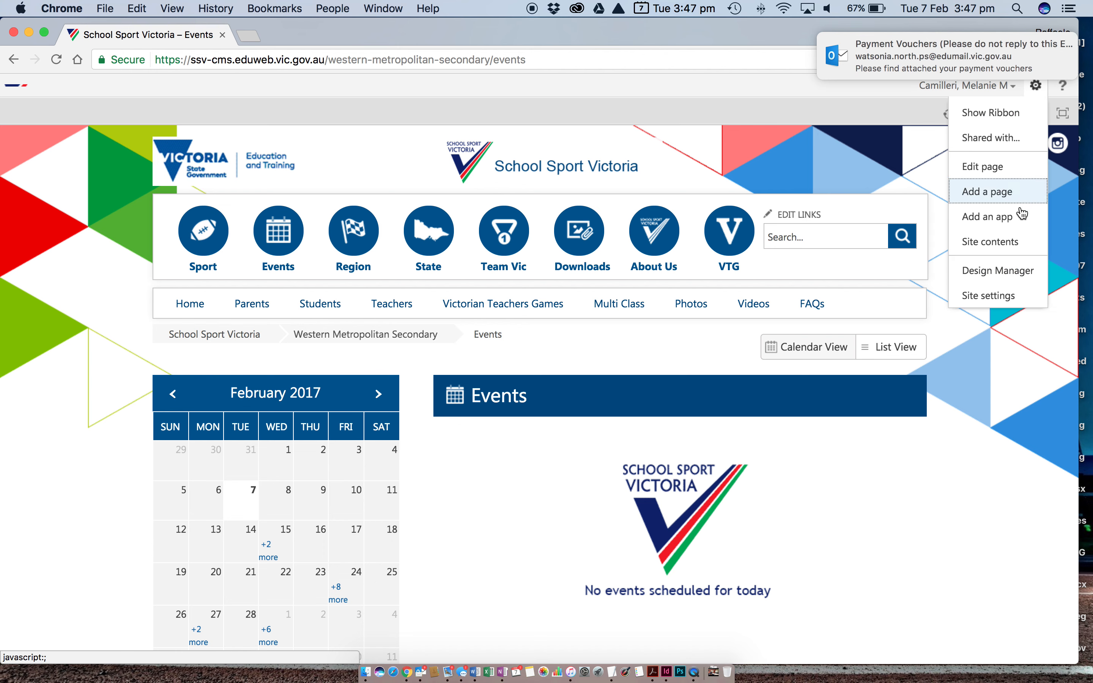
left_click(1010, 243)
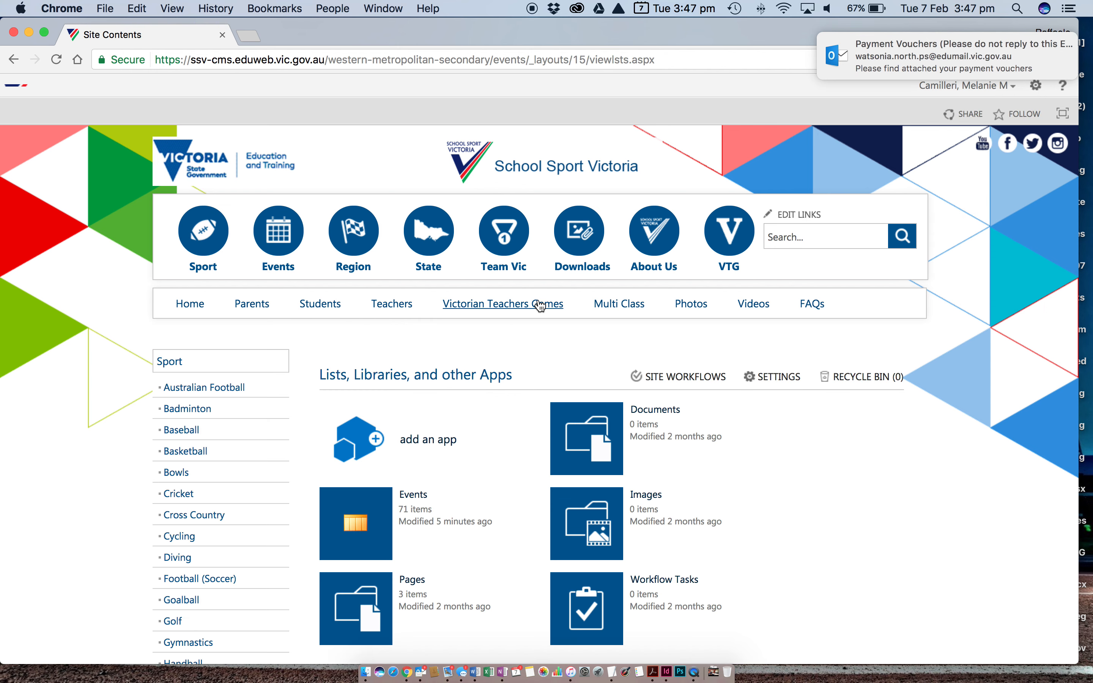
left_click(423, 503)
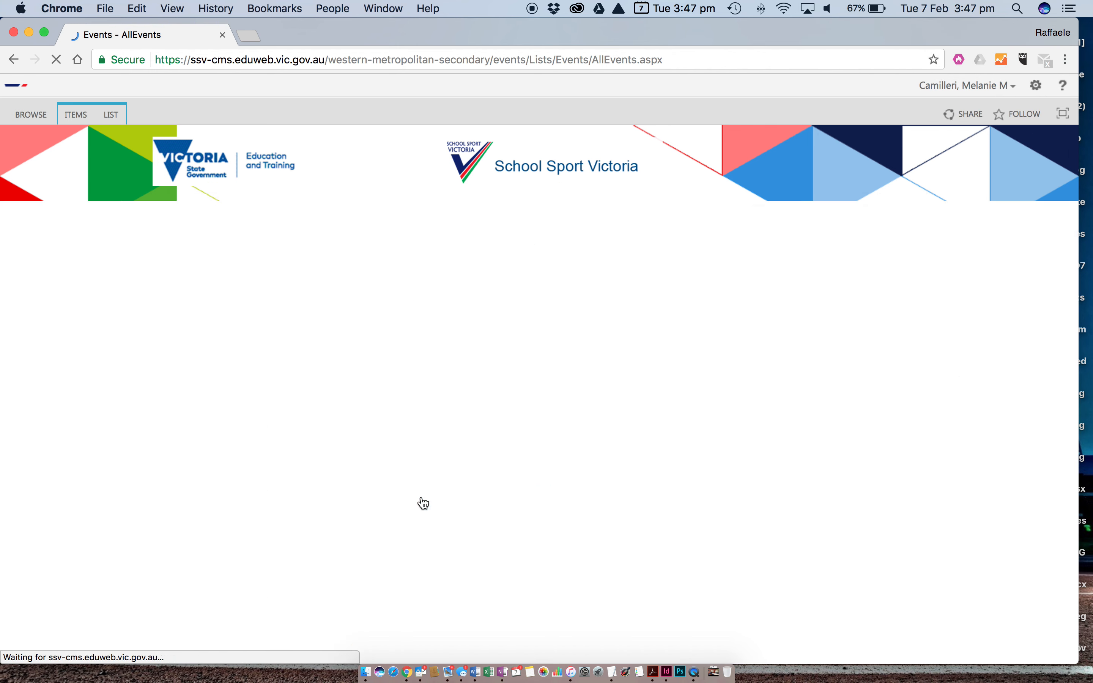
scroll(468, 469, "down", 2)
scroll(470, 474, "down", 4)
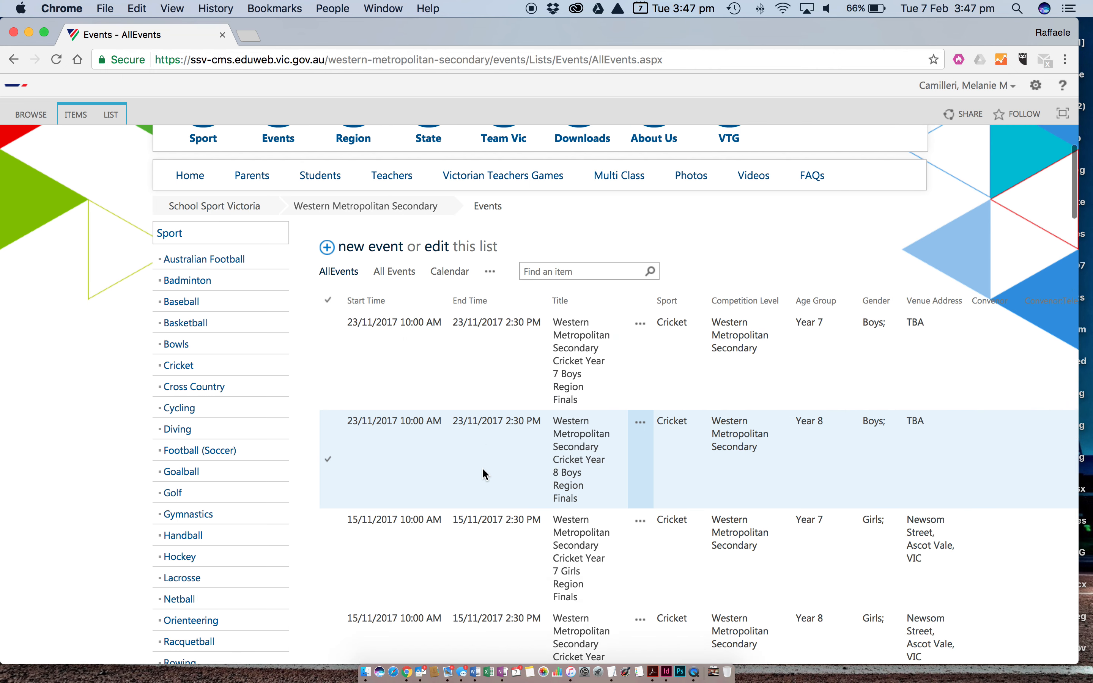
left_click(402, 271)
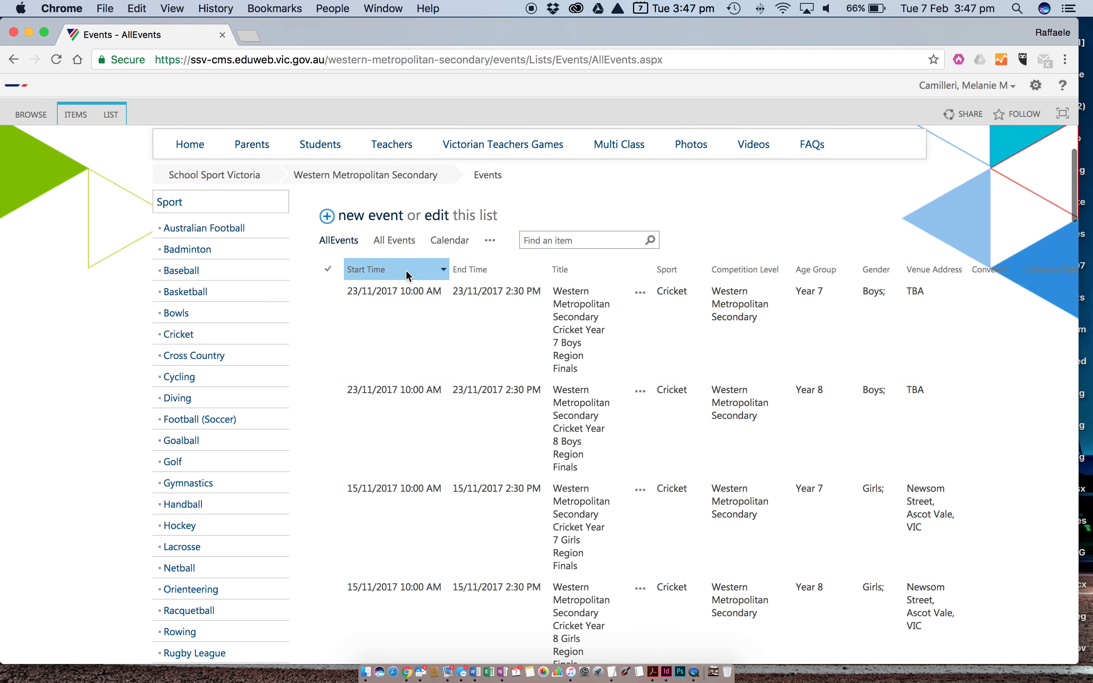
left_click(402, 293)
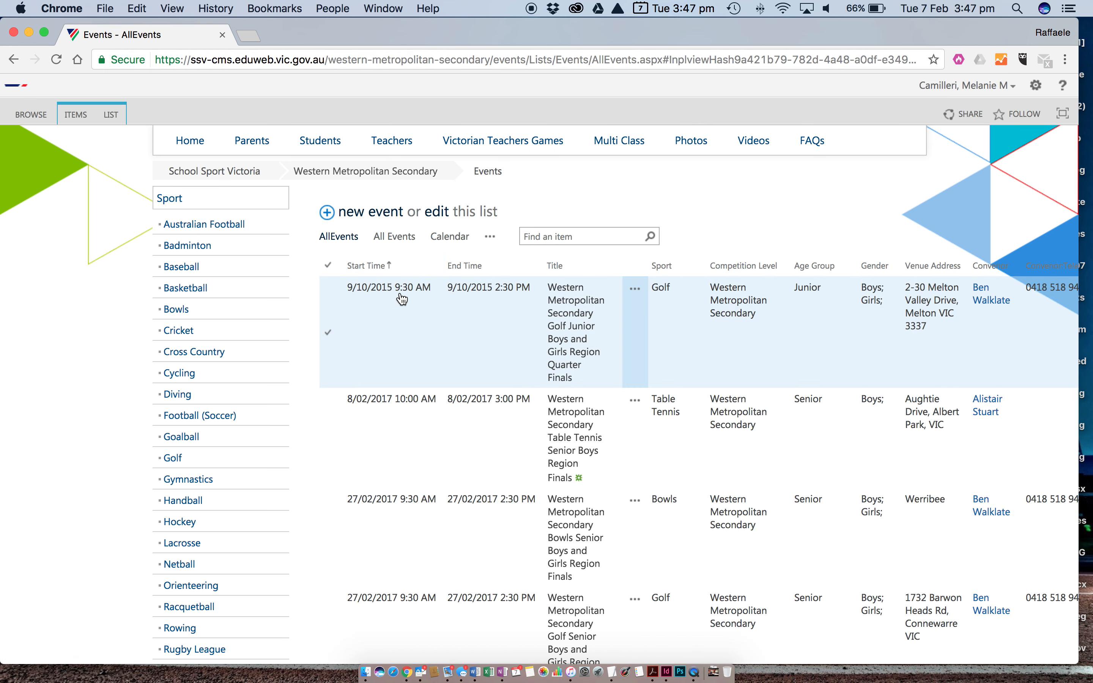
Step: Open the Western Metropolitan Secondary Table Tennis Senior Boys Region Finals event for editing
scroll(569, 325, "down", 3)
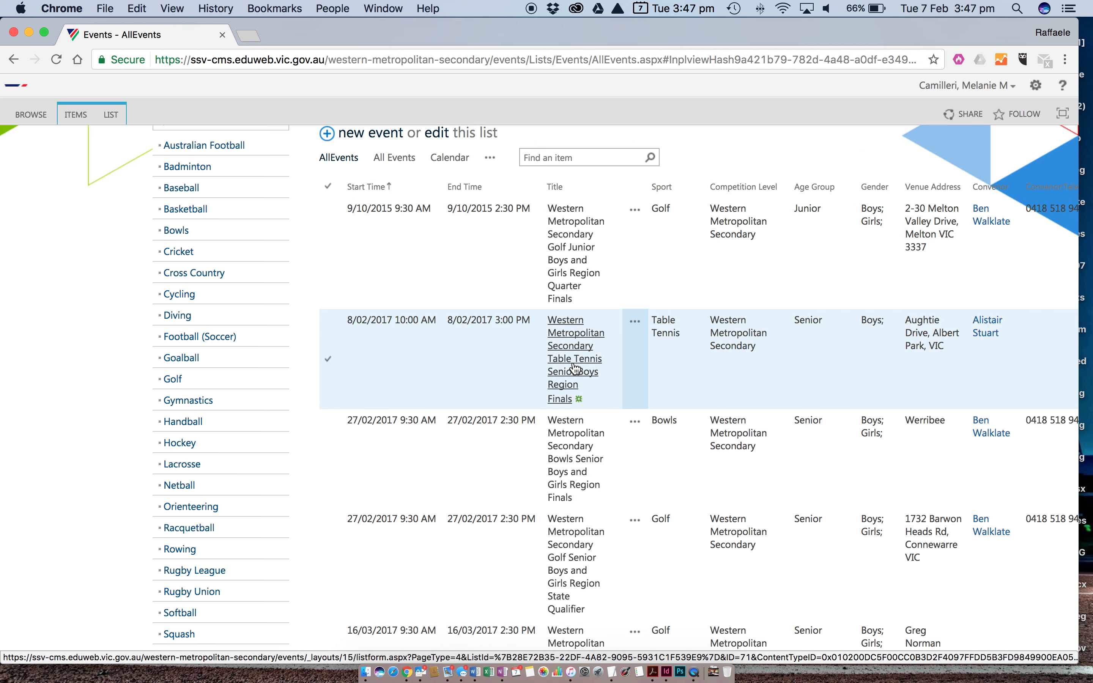
left_click(566, 346)
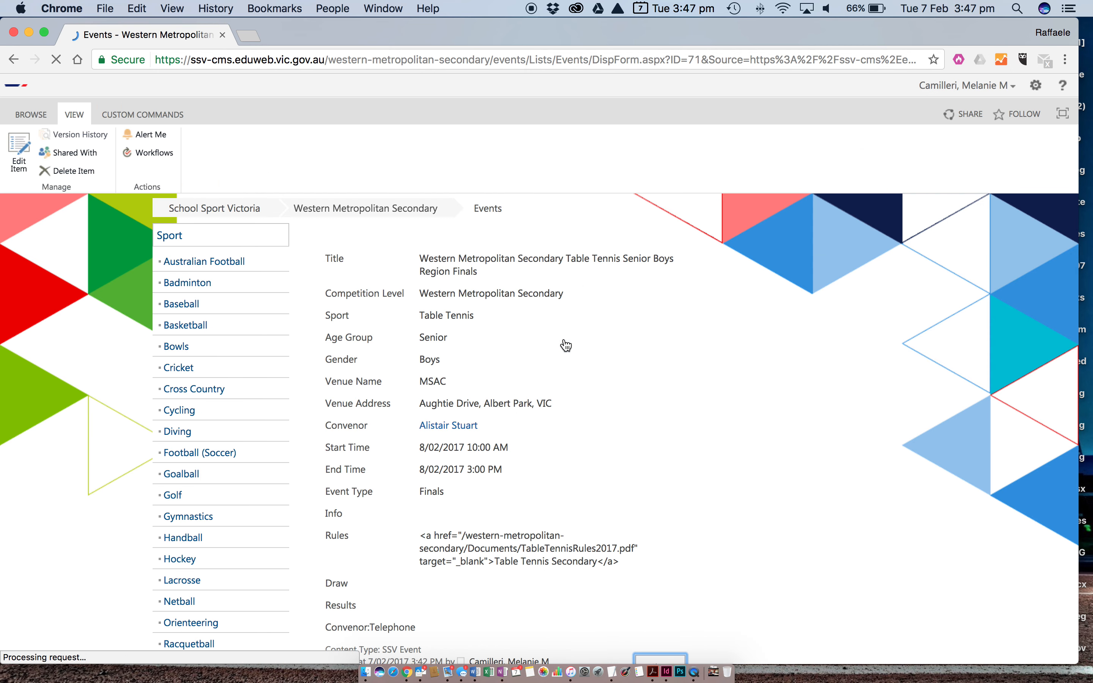
left_click(17, 152)
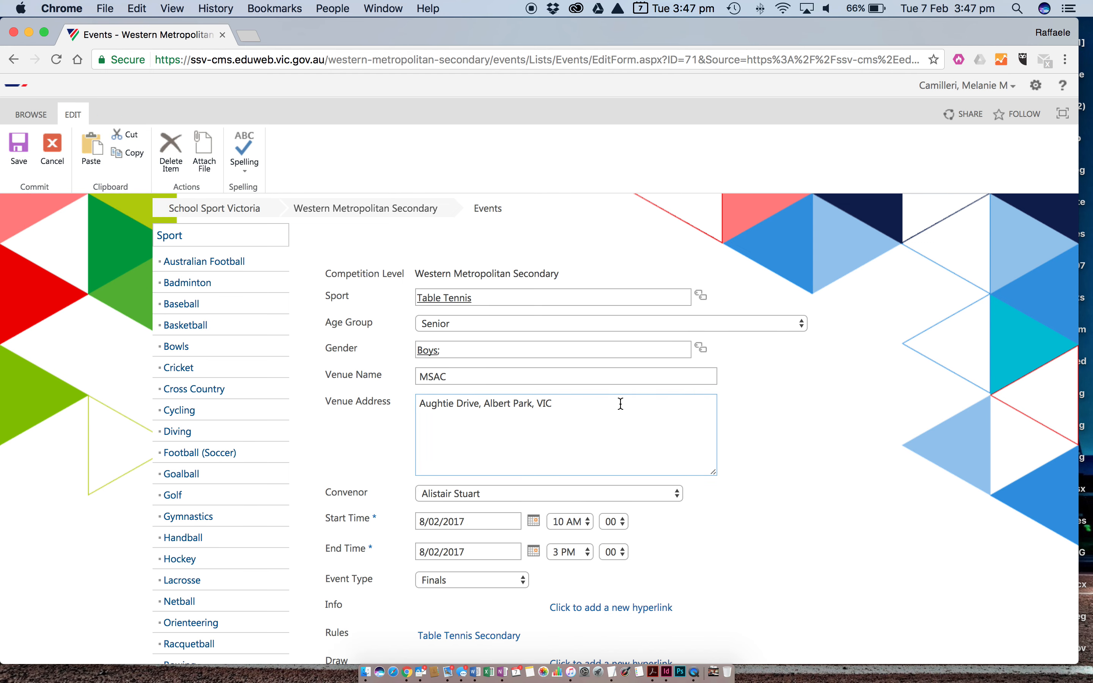
Step: Add a hyperlink to the event's Draw field and choose TableTennisDrawSB2017.pdf from the Documents library as its URL
scroll(621, 403, "down", 5)
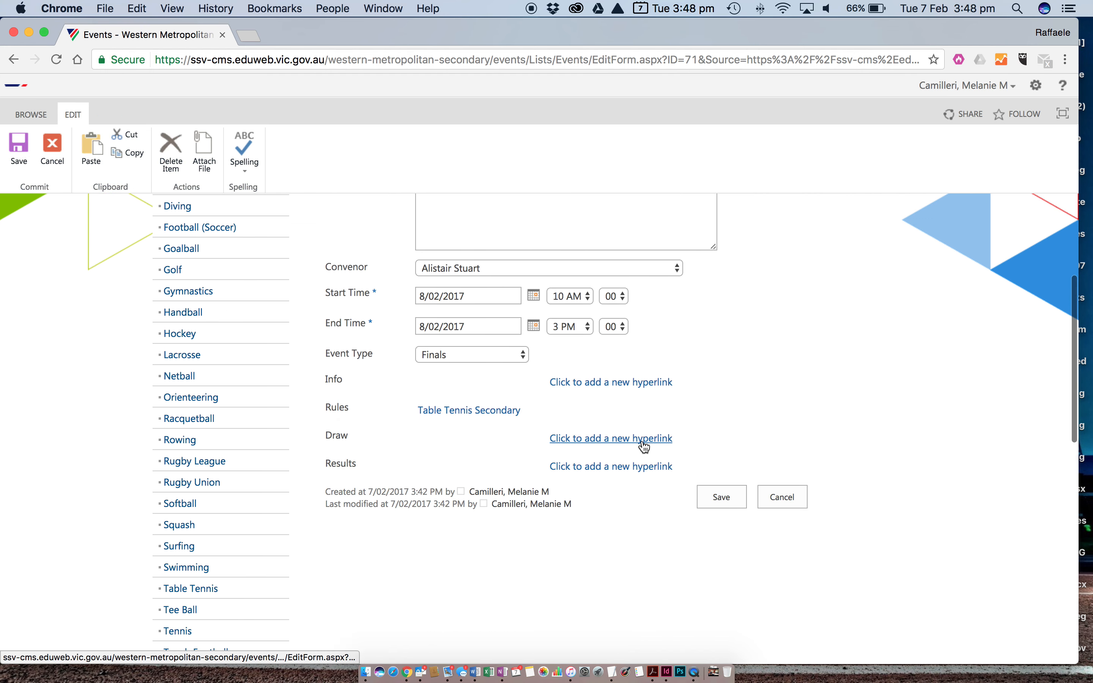
left_click(594, 440)
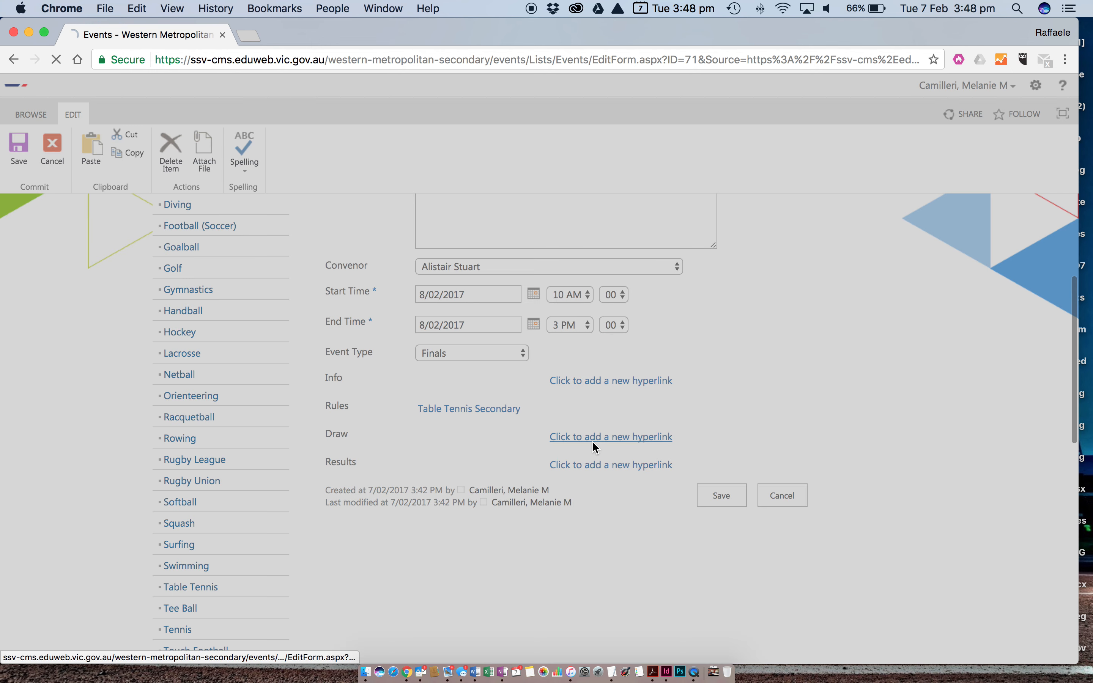
left_click(559, 253)
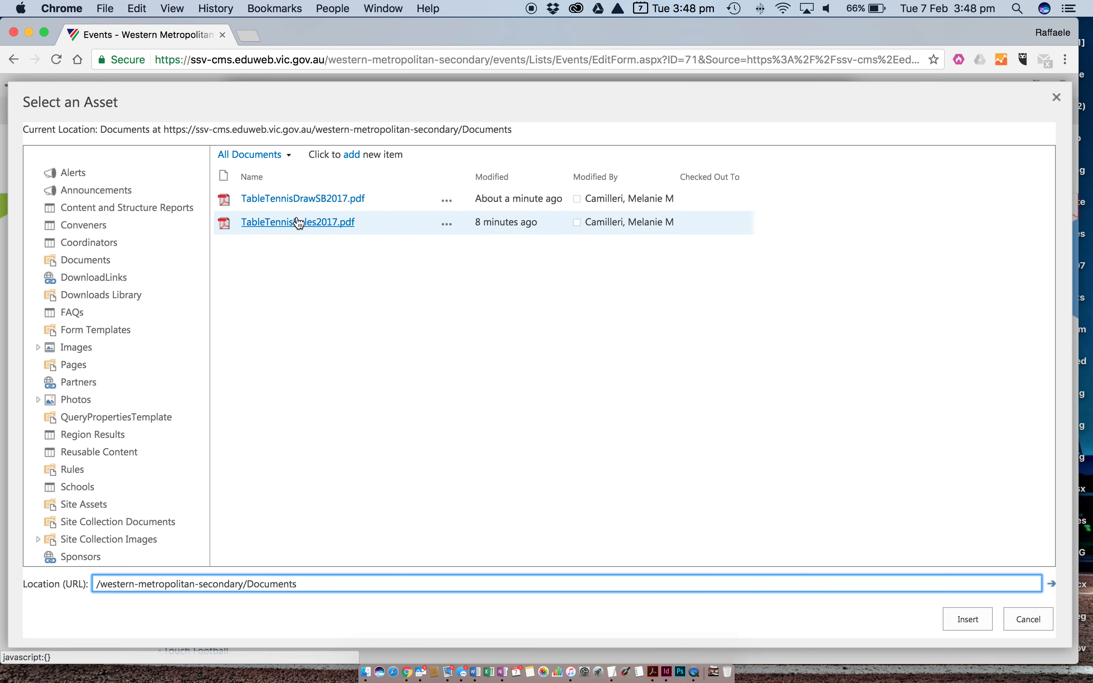
left_click(306, 207)
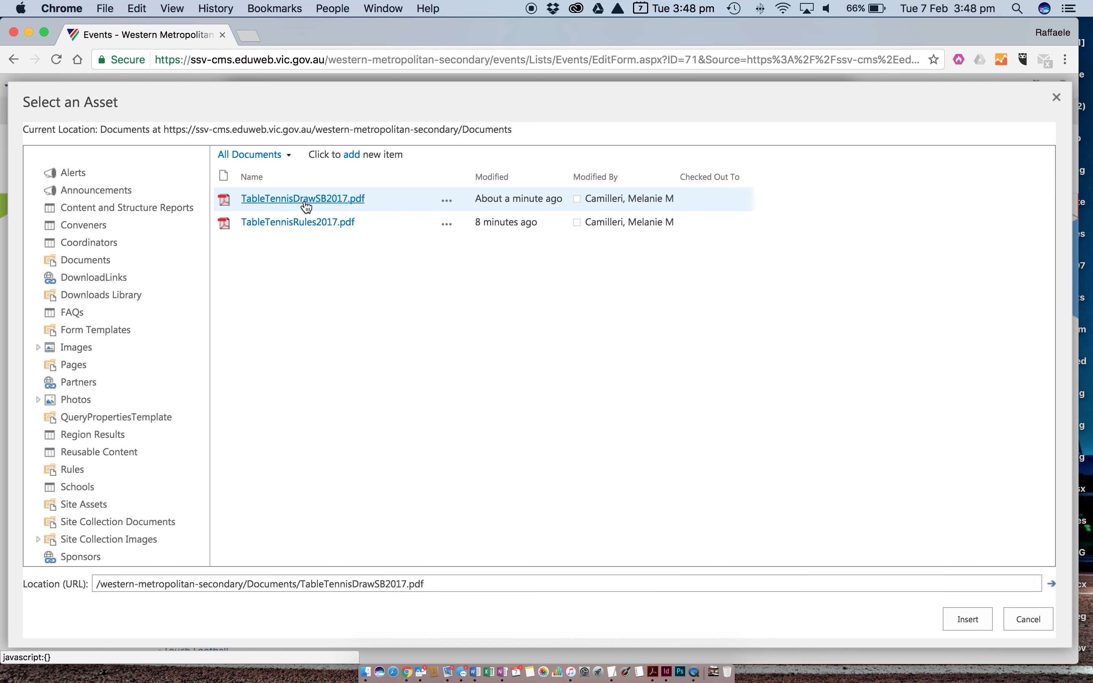
left_click(974, 622)
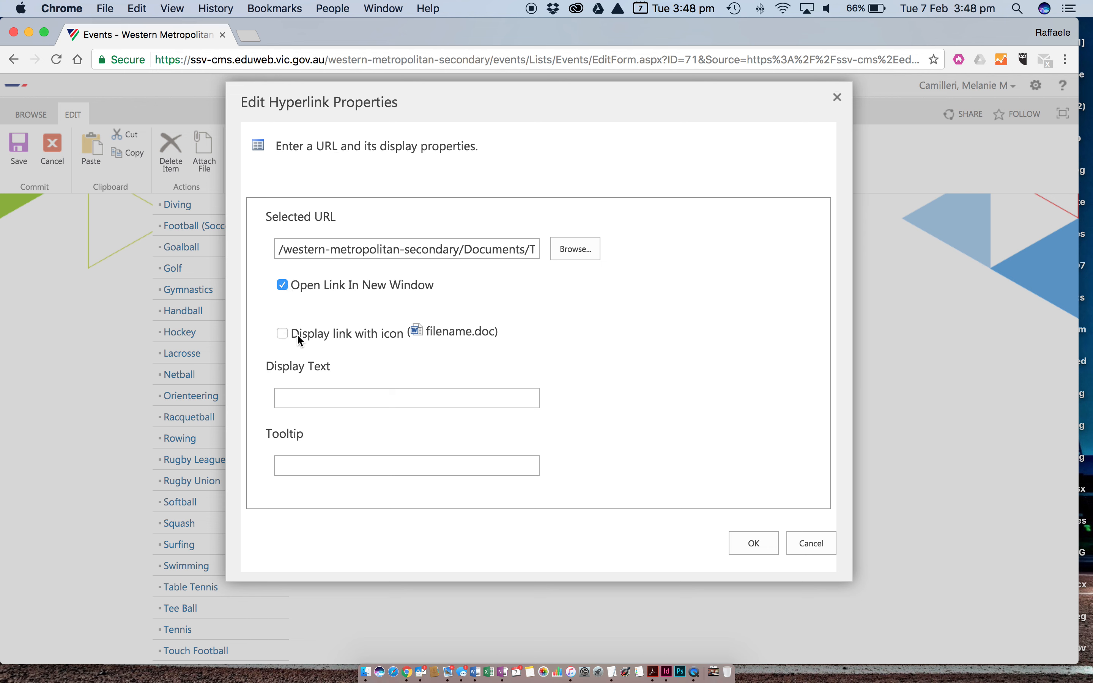
Step: Set the Draw hyperlink's display text to Table Tennis SB, accept the link properties and save the event
left_click(322, 390)
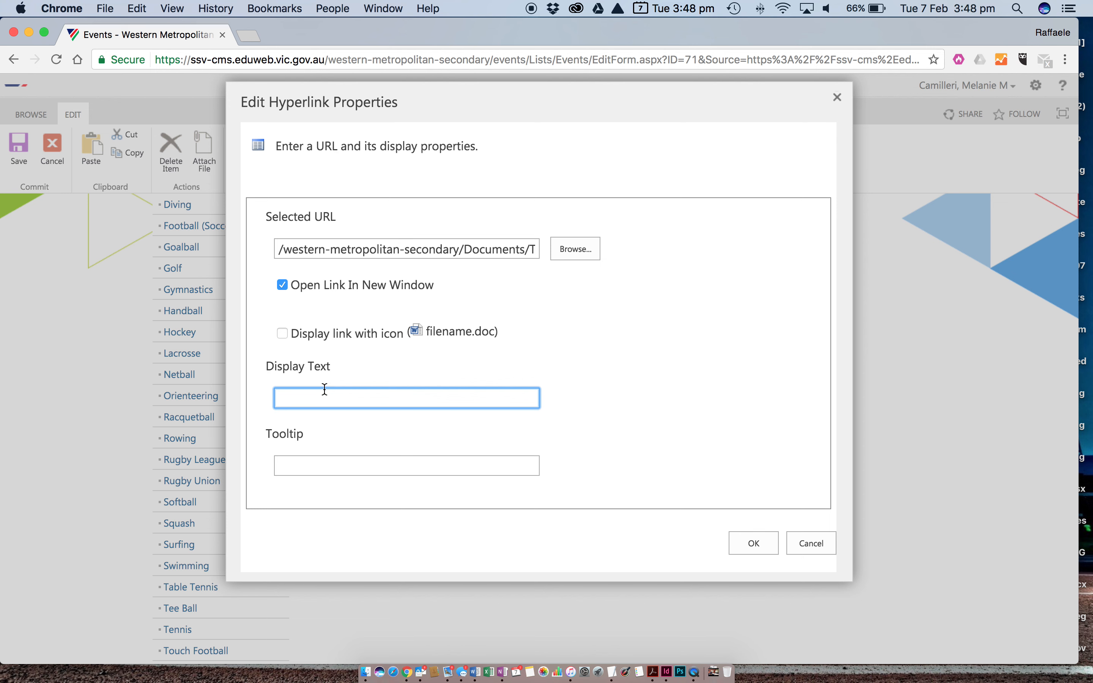
type("T")
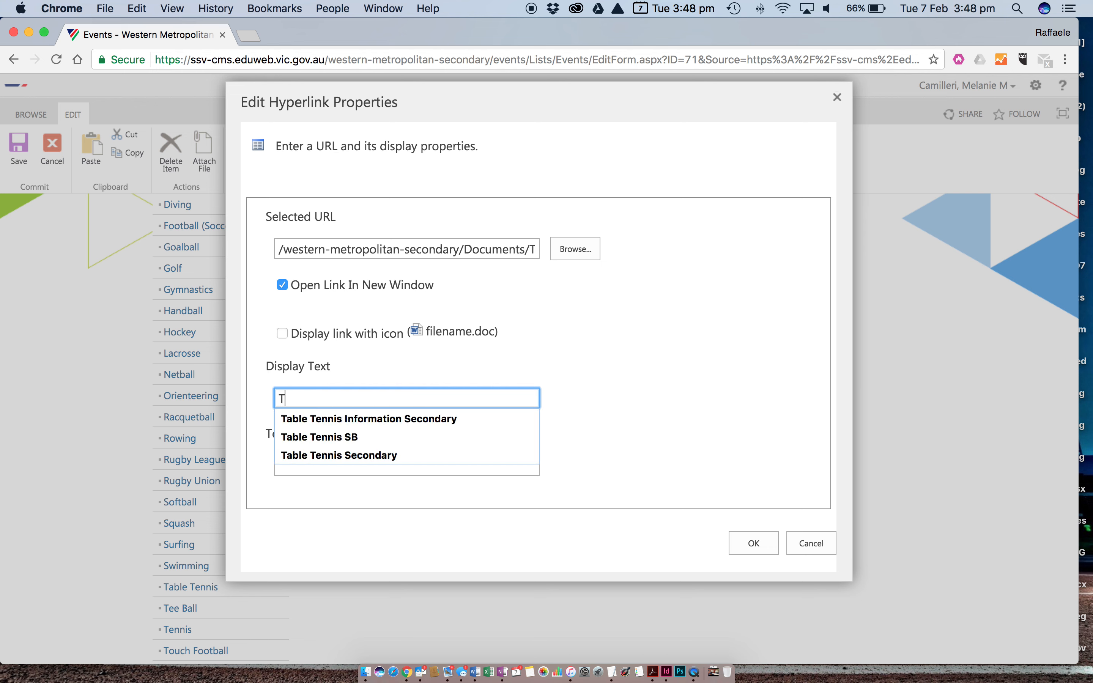
type("able Tennis")
type("SB")
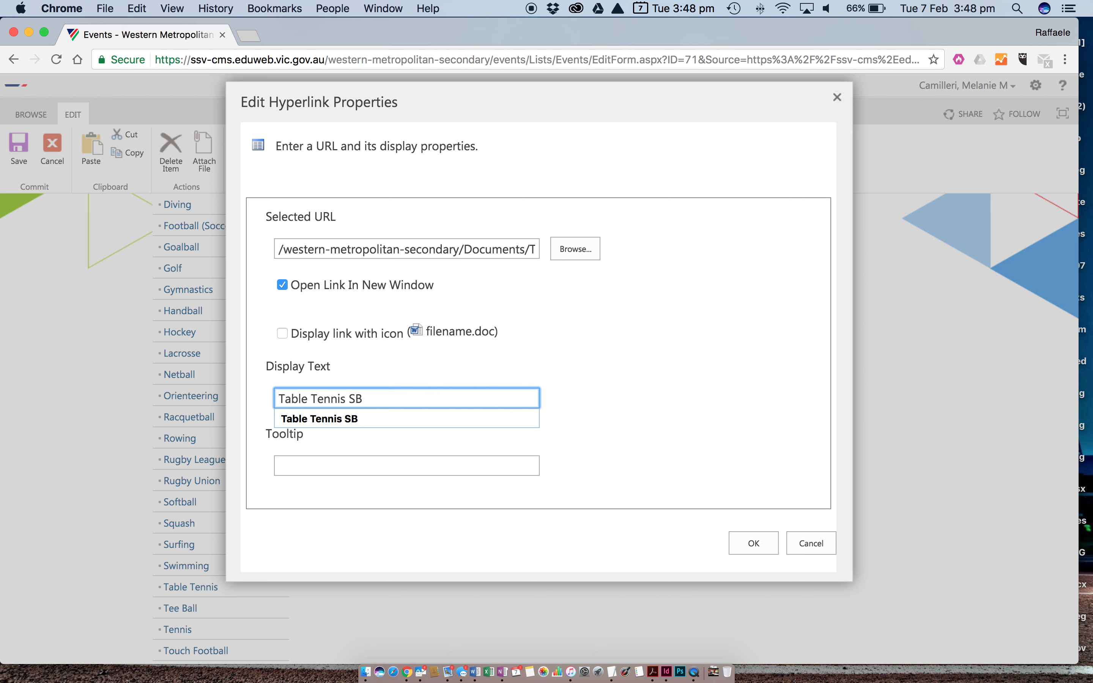
key("Tab")
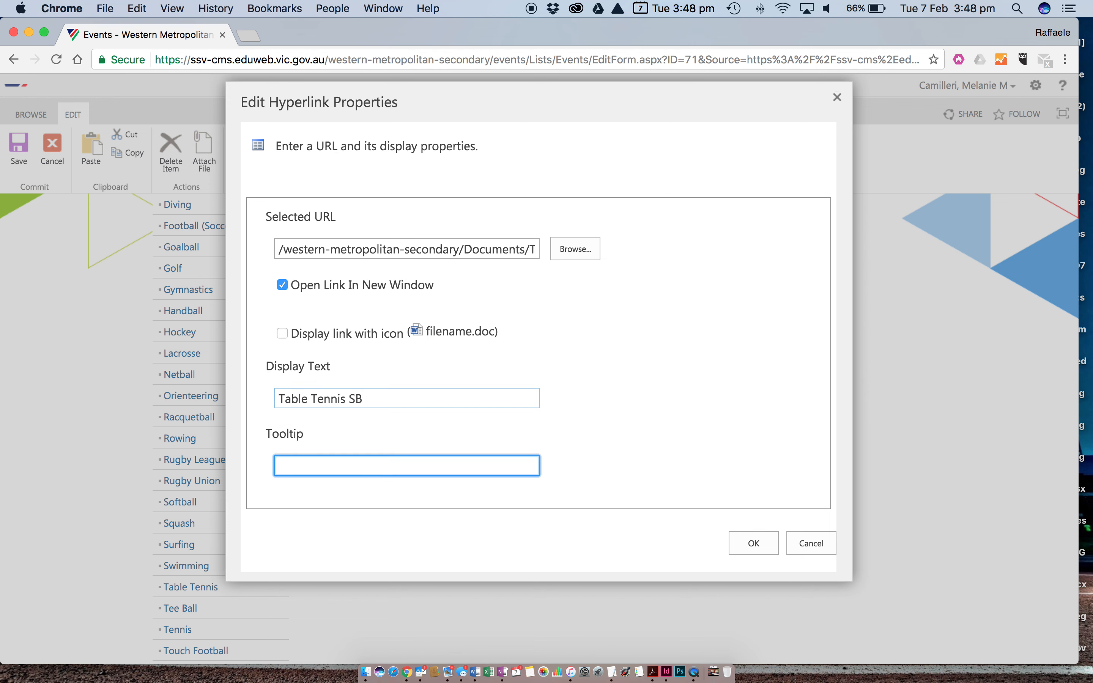
left_click(768, 543)
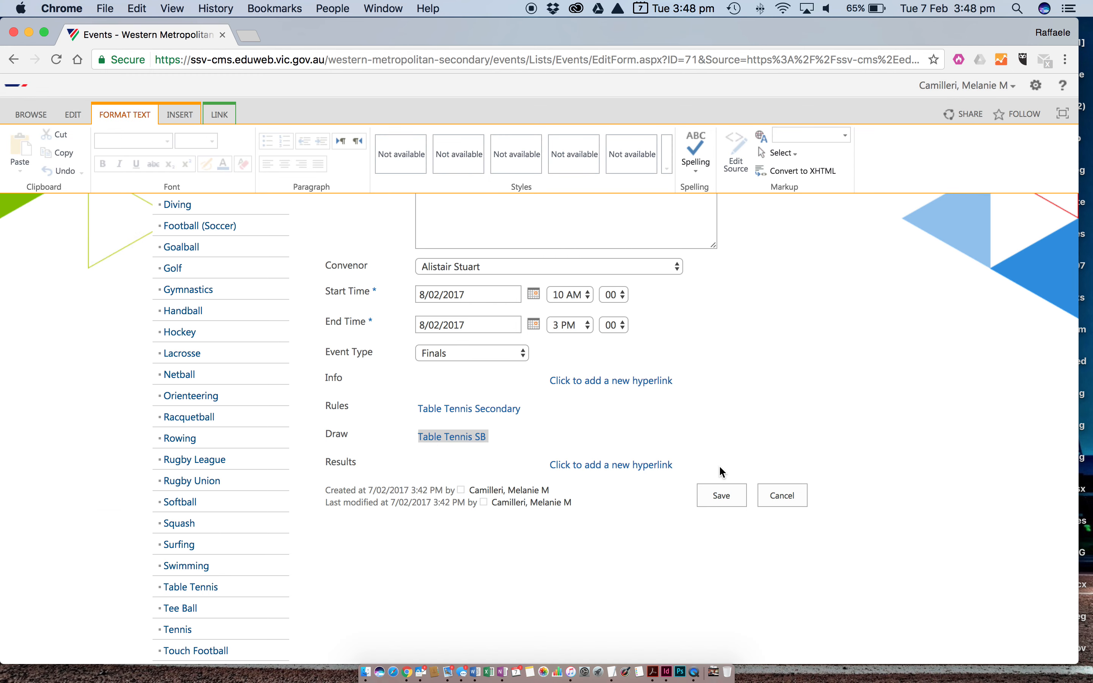
left_click(723, 497)
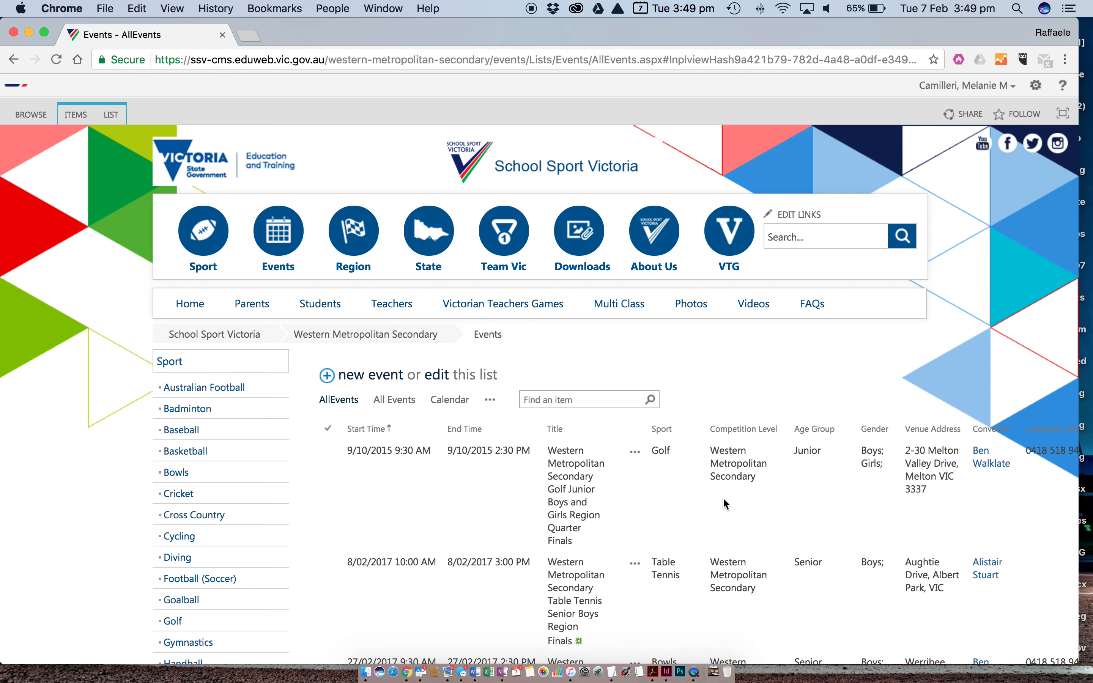
Step: Return to the School Sport Victoria home page and open the Western Metropolitan Secondary region's event calendar
left_click(568, 169)
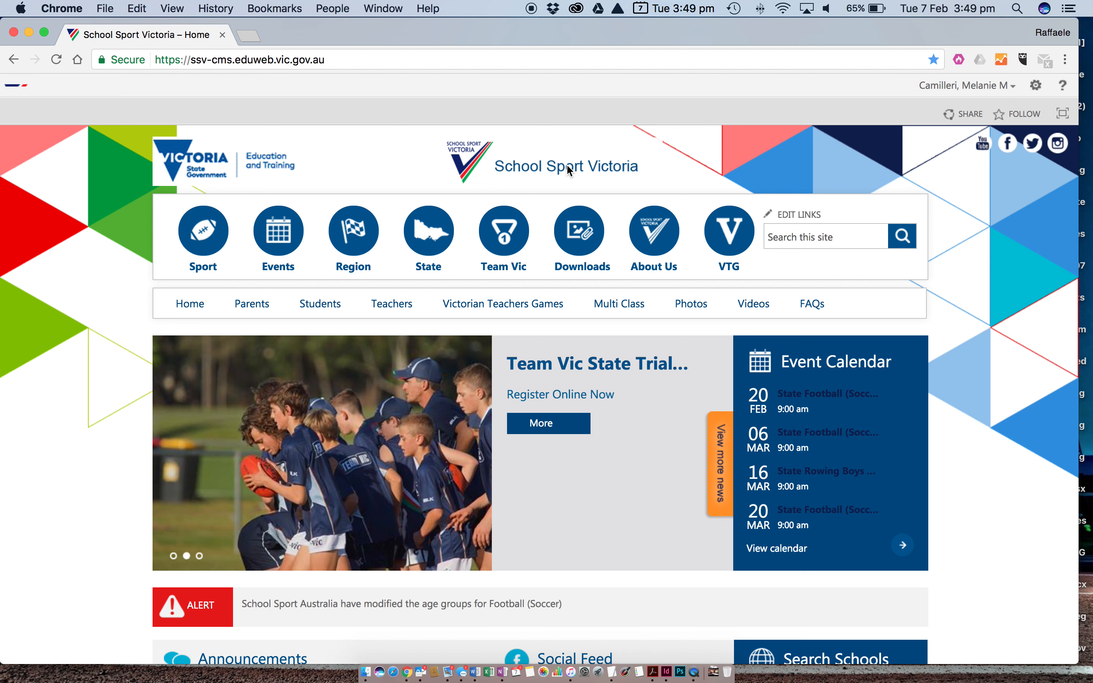
mouse_move(359, 224)
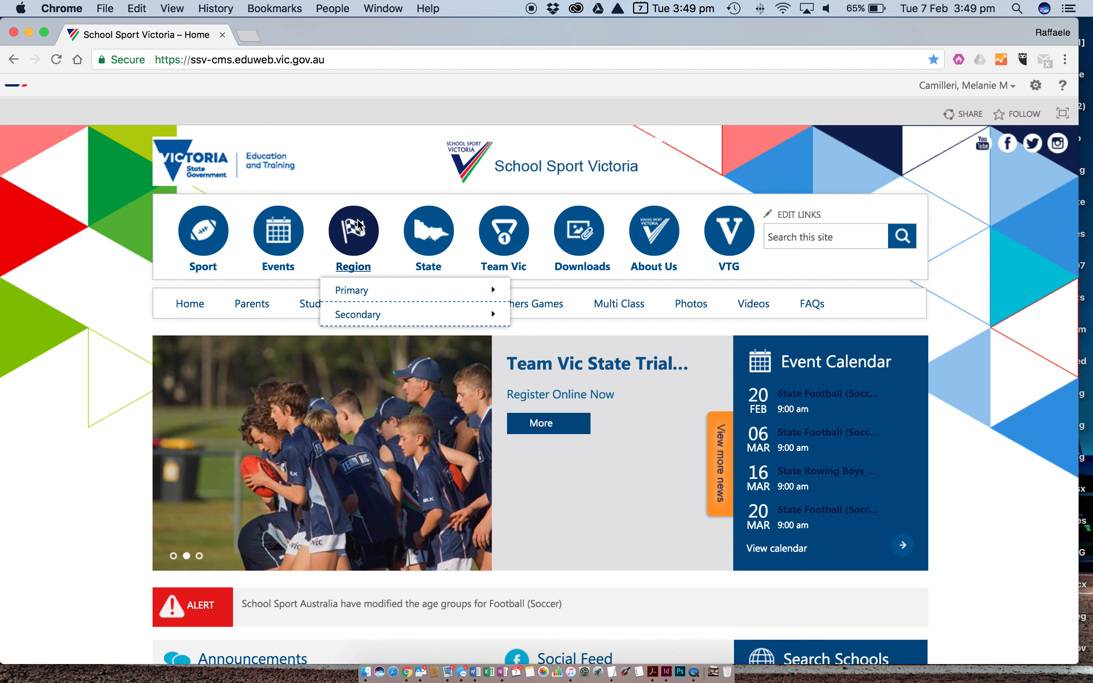
mouse_move(360, 317)
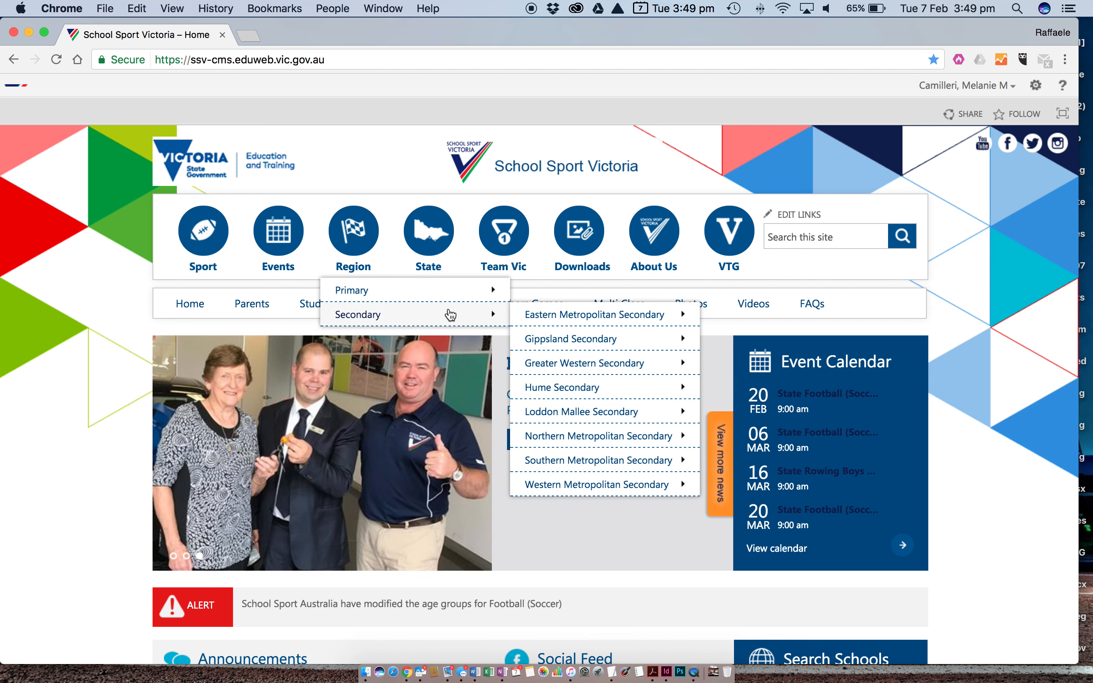
left_click(558, 485)
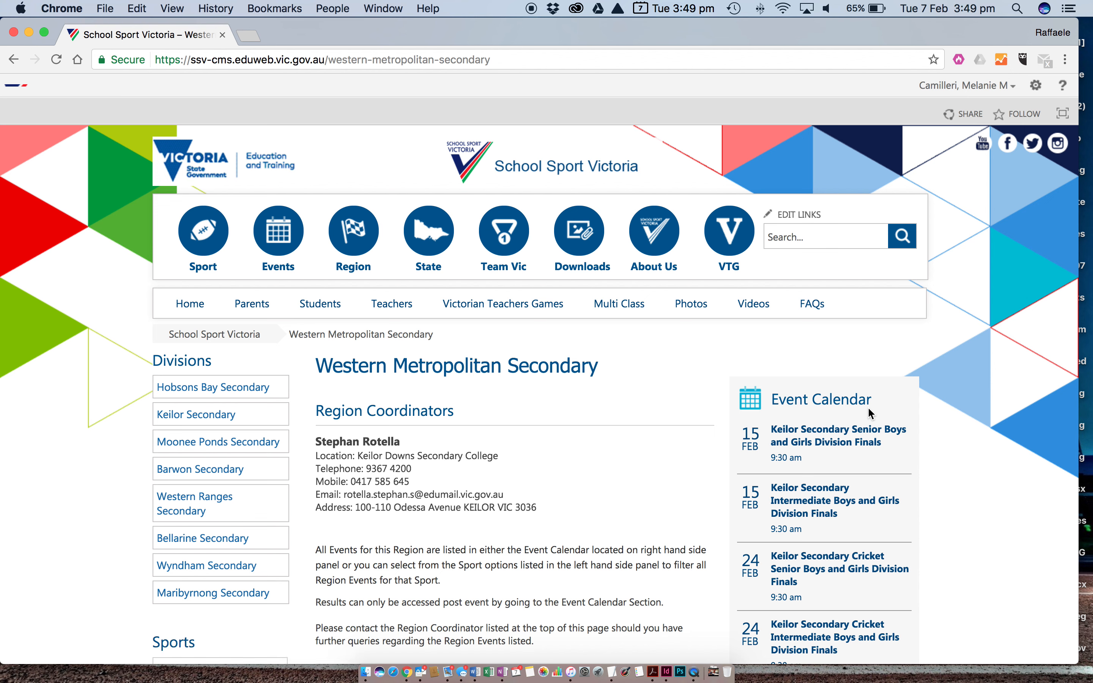
left_click(852, 403)
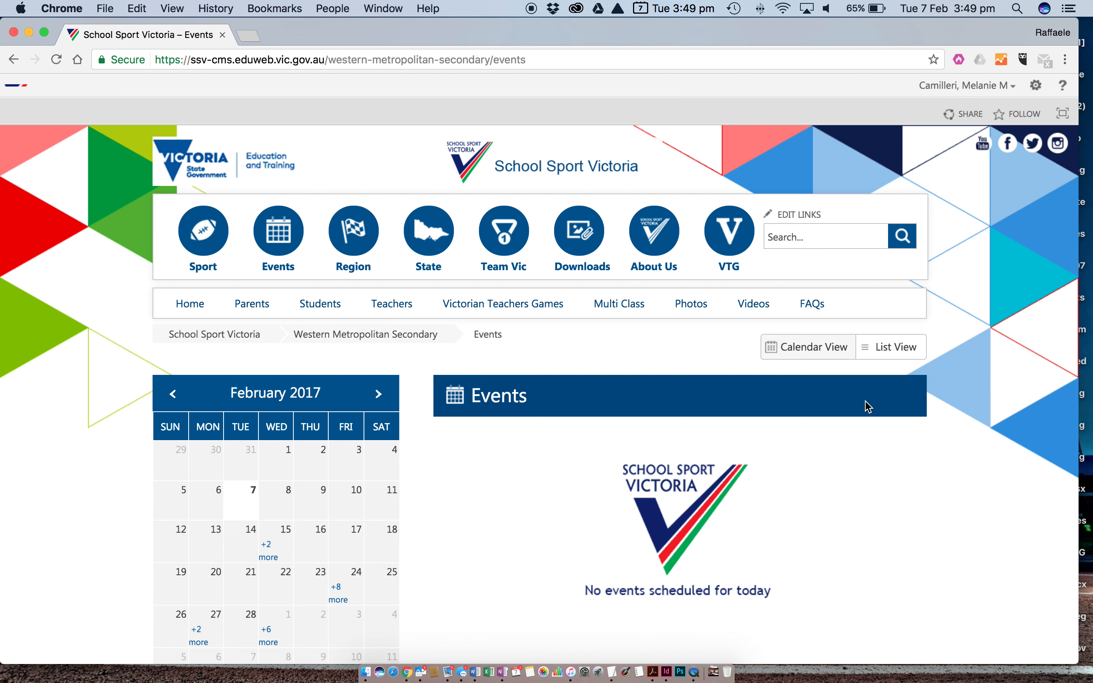
Step: Open the Events list from the event calendar's site contents and sort it by start time in ascending order
left_click(1035, 85)
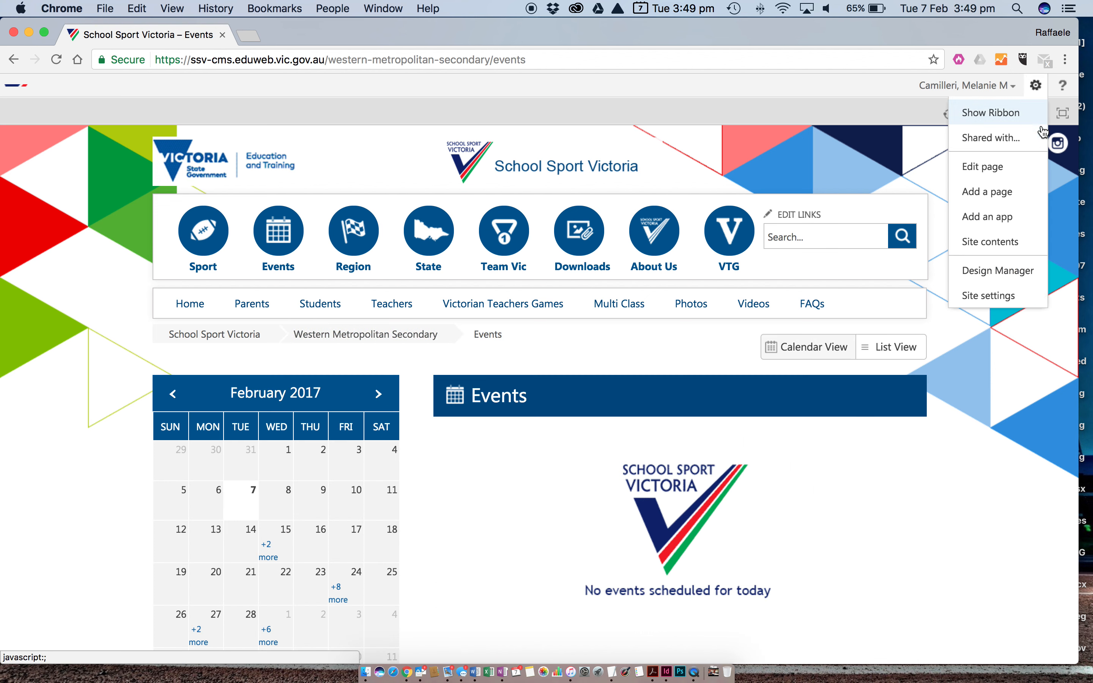
left_click(998, 246)
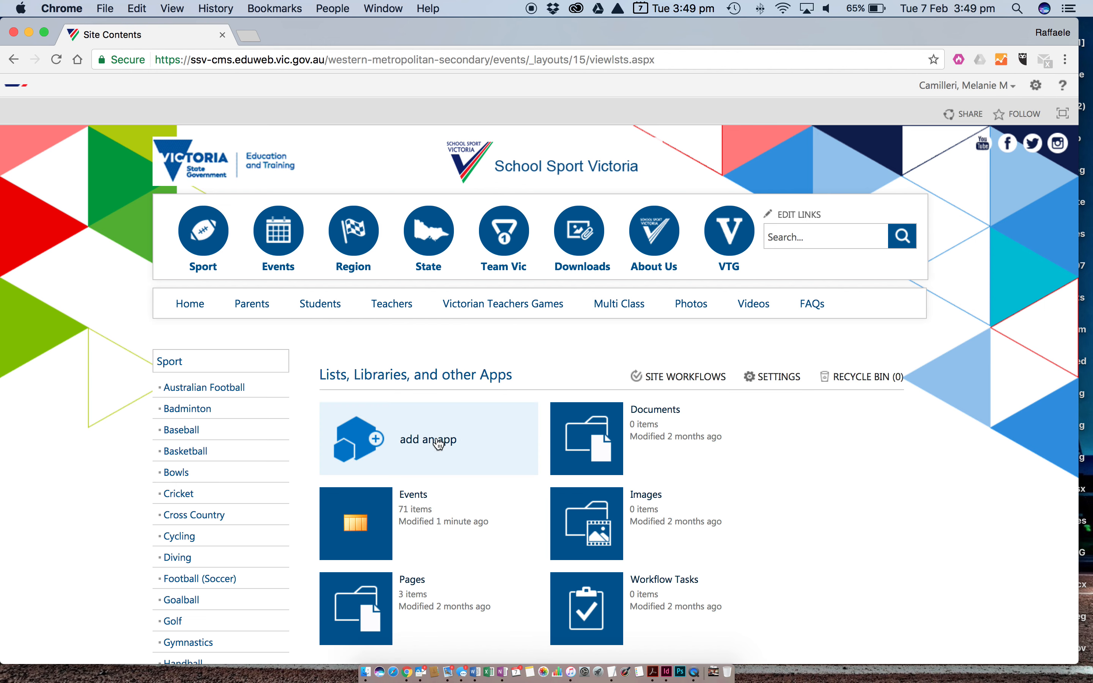
left_click(425, 500)
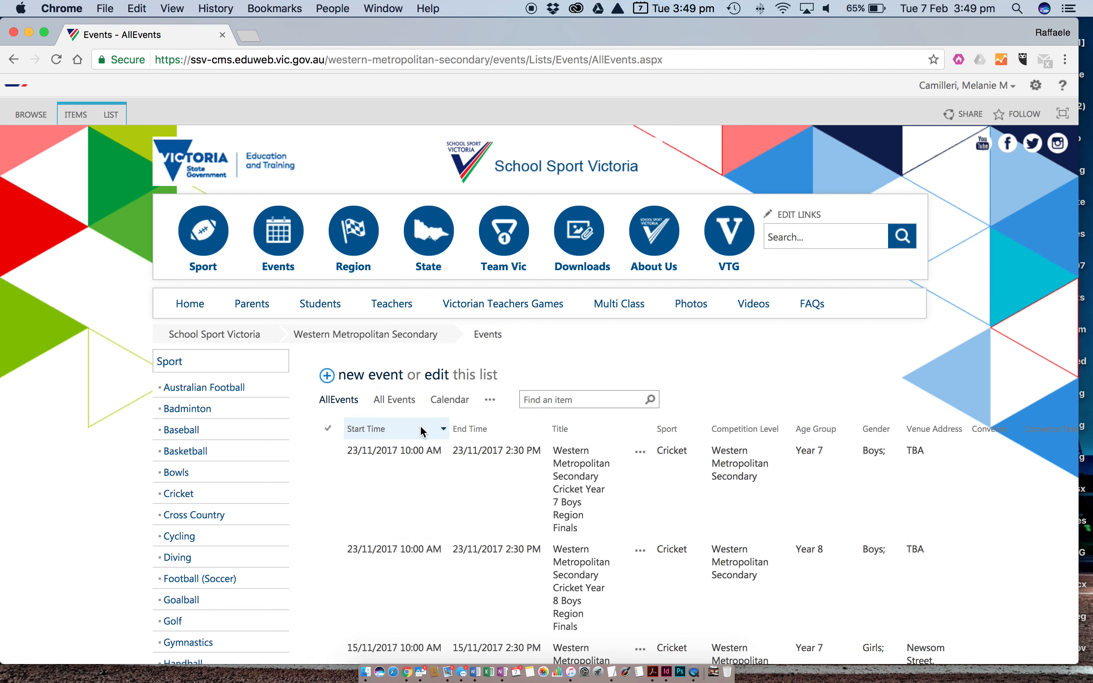
left_click(437, 430)
left_click(403, 451)
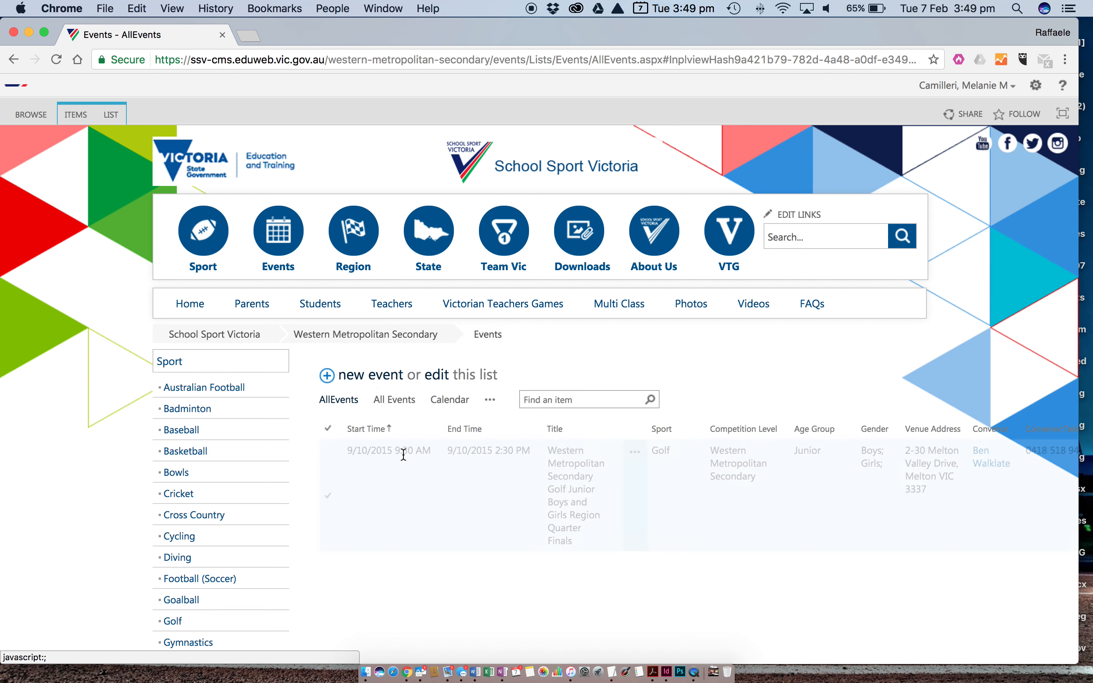
Step: Open the Western Metropolitan Secondary Table Tennis Senior Boys Region Finals event for editing
scroll(453, 448, "down", 5)
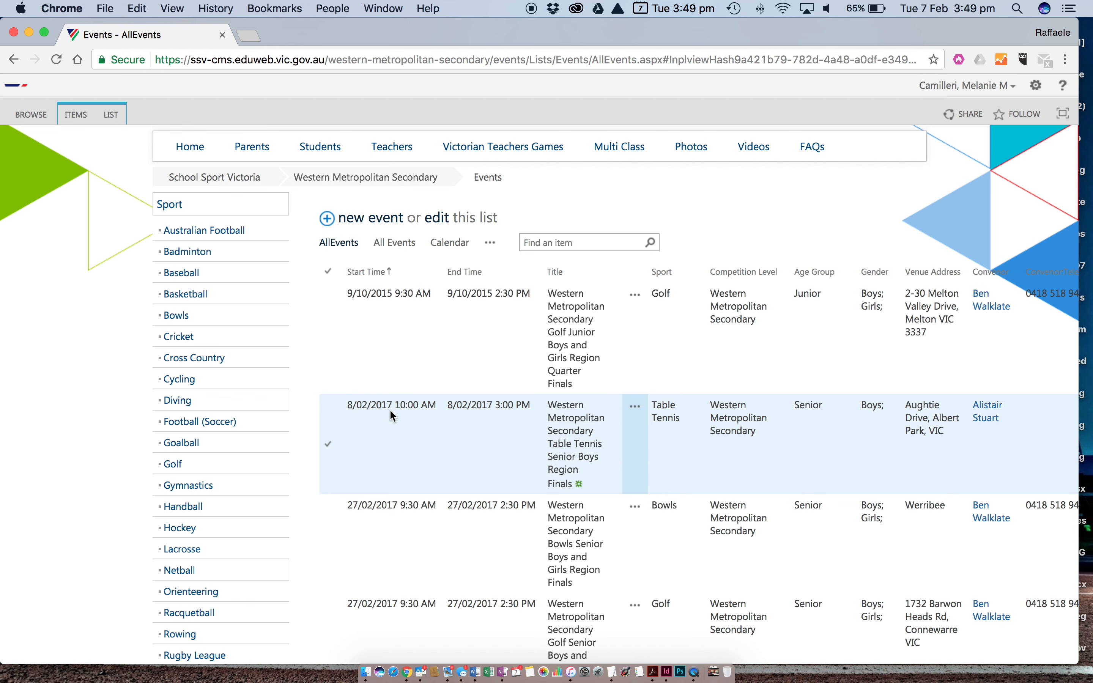
left_click(583, 433)
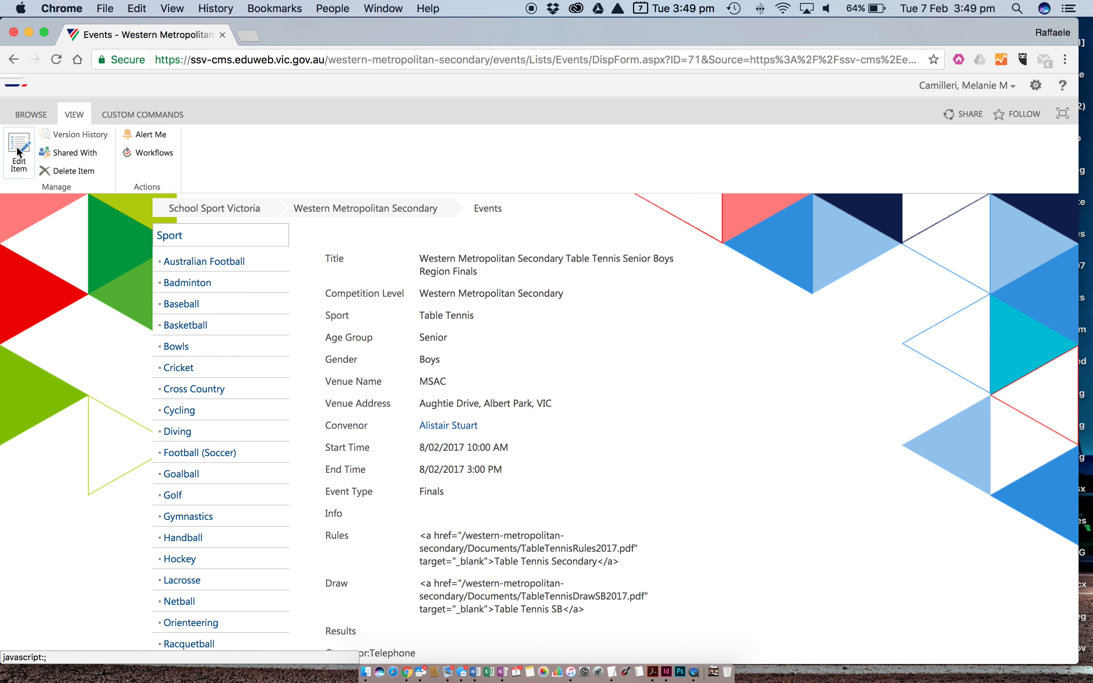
left_click(19, 152)
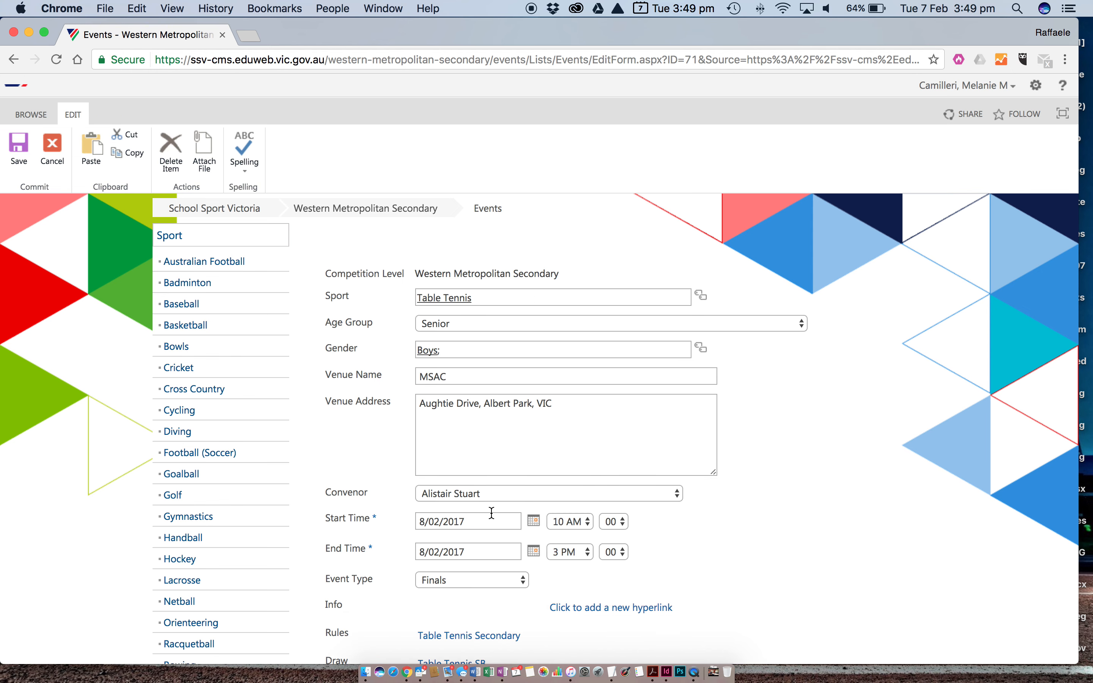
Step: Change the event's start and end dates to 9/02/2017 and save the event
left_click(534, 521)
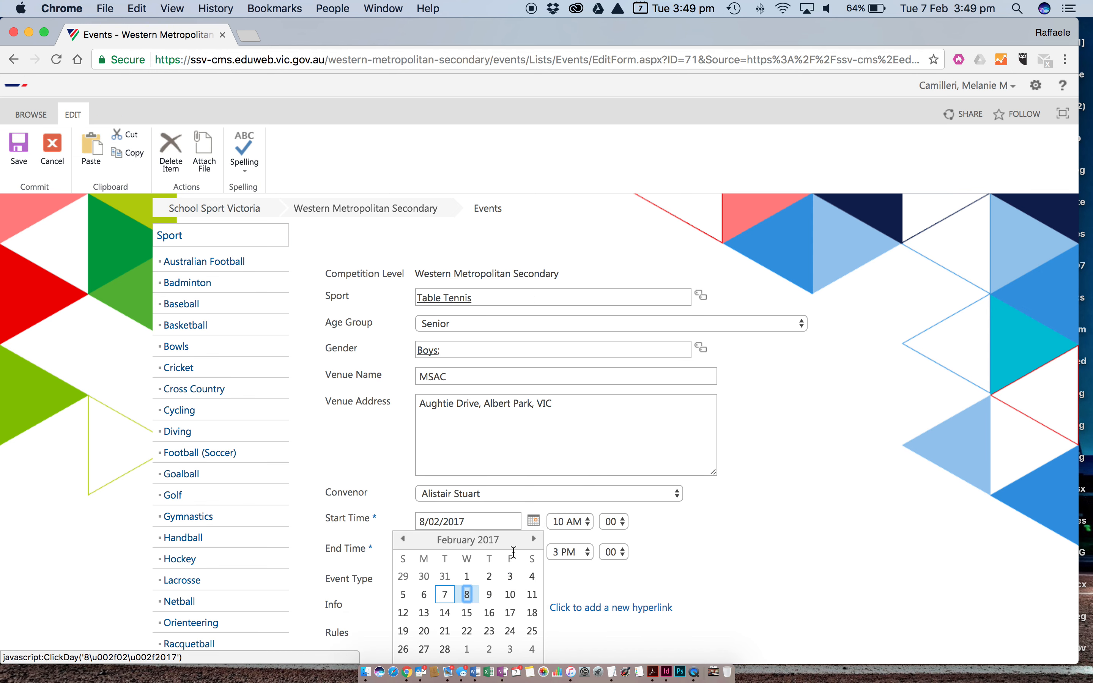
left_click(489, 594)
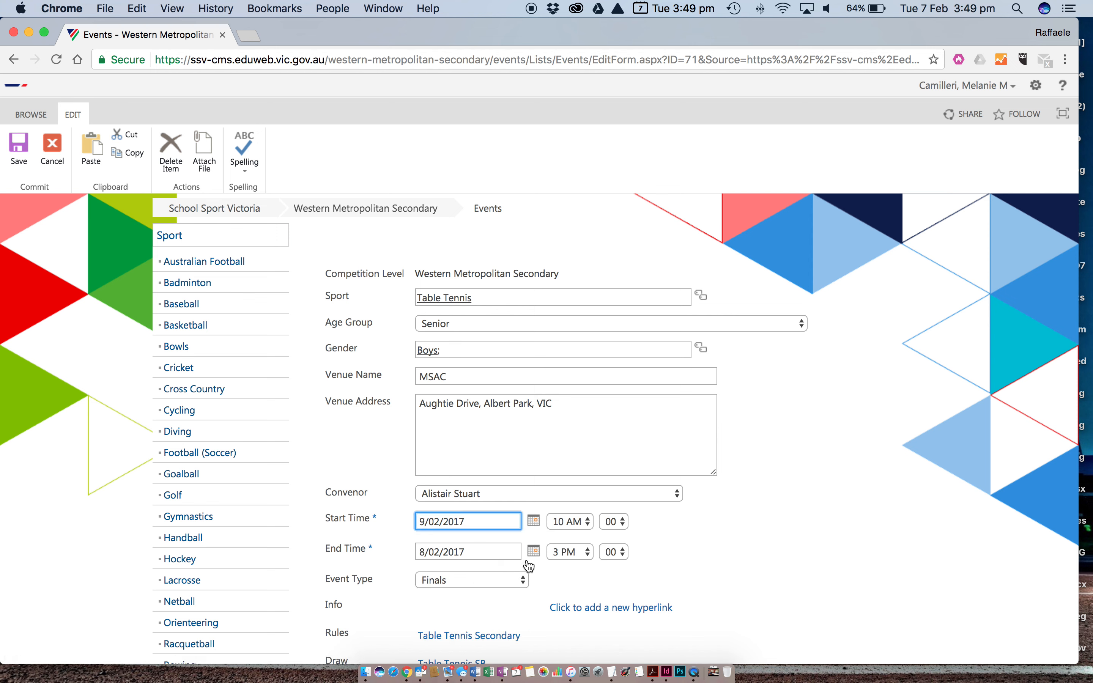
left_click(507, 552)
left_click(534, 552)
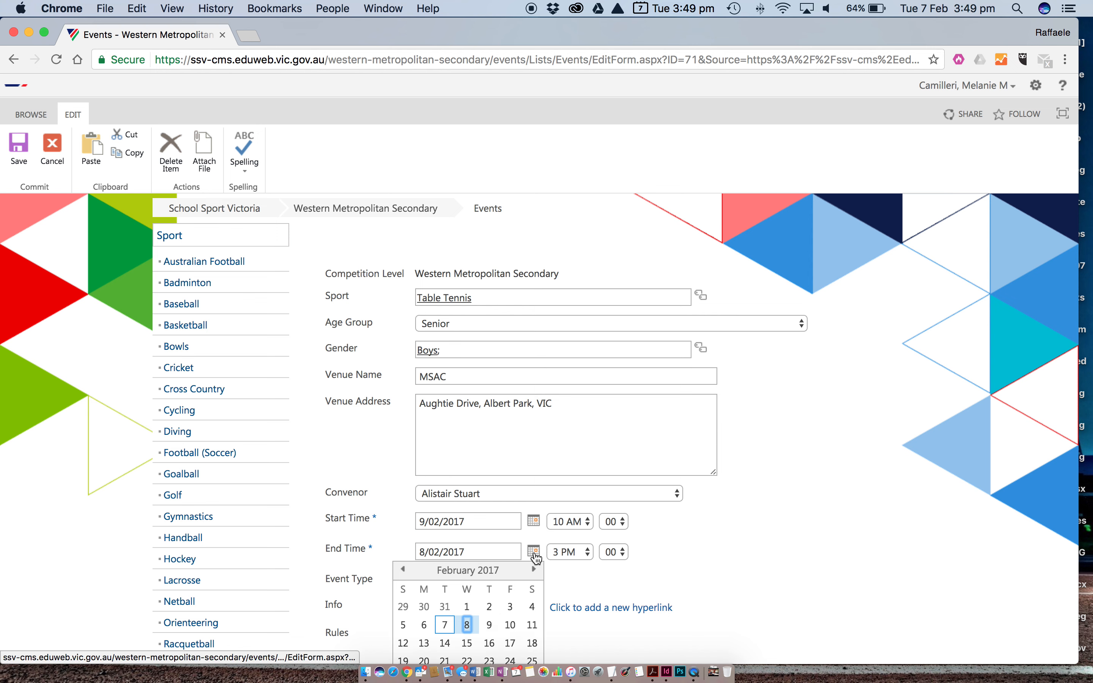
left_click(489, 624)
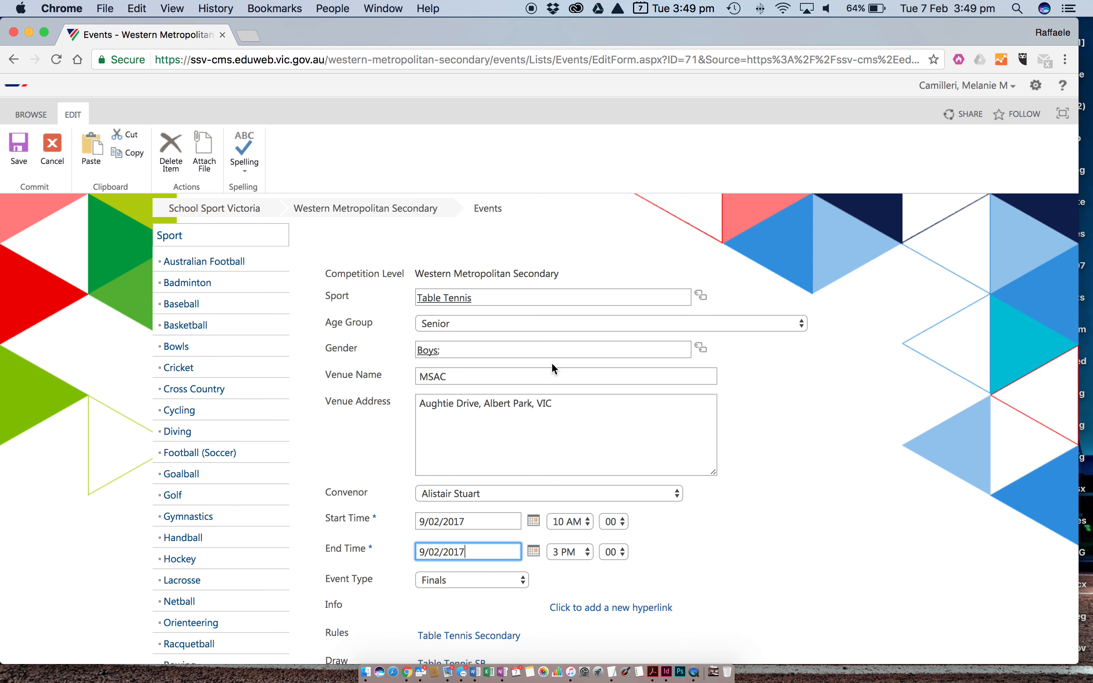
scroll(823, 371, "down", 5)
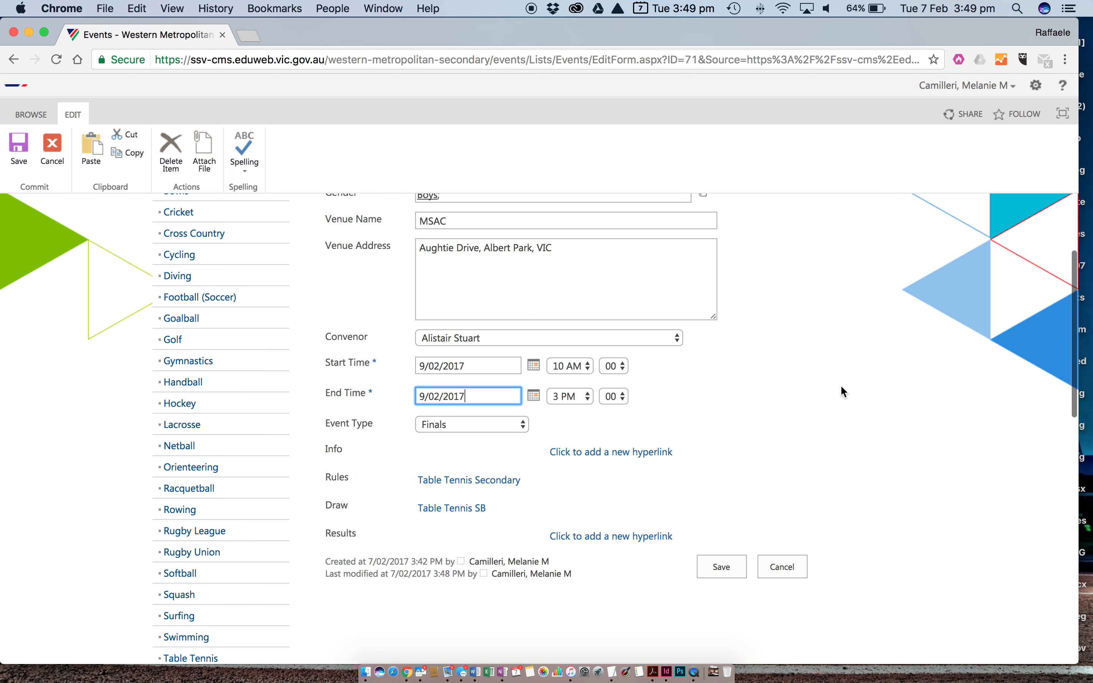
scroll(842, 391, "down", 2)
left_click(722, 524)
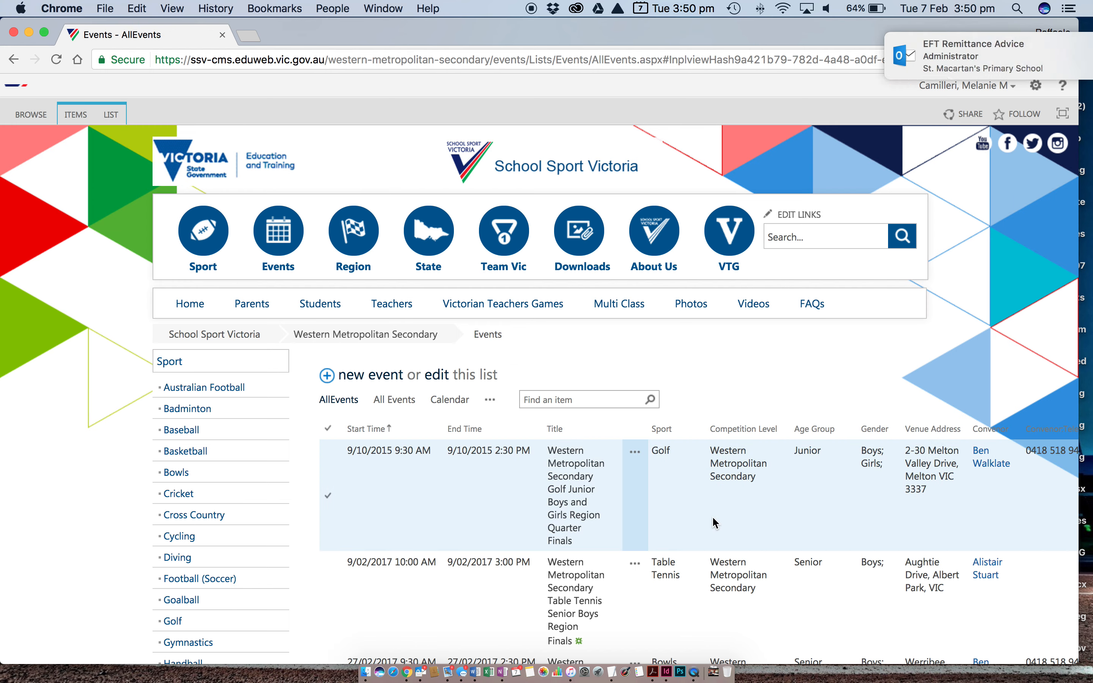
Step: Return from the Events list to the School Sport Victoria home page
scroll(711, 520, "down", 4)
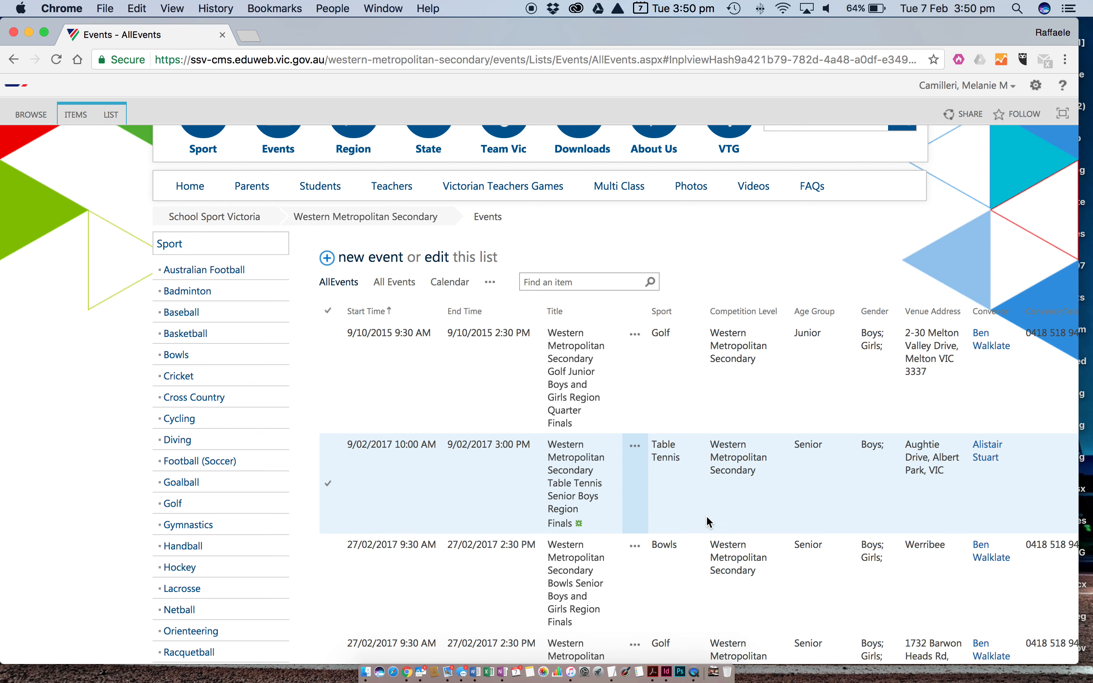
scroll(426, 467, "up", 3)
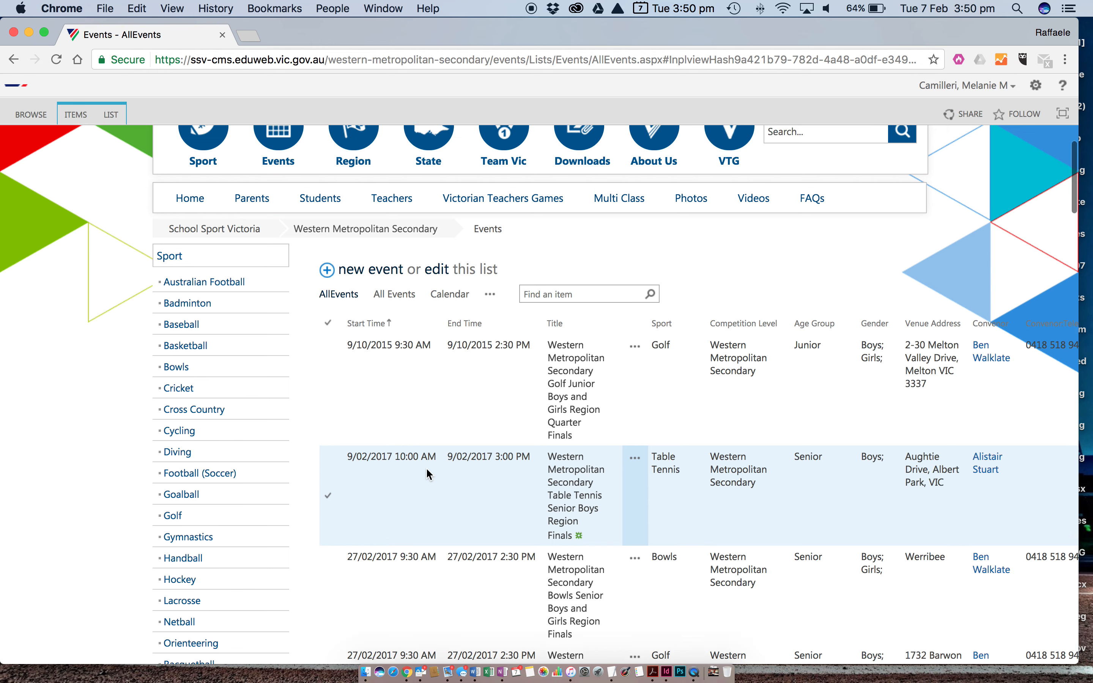
left_click(580, 167)
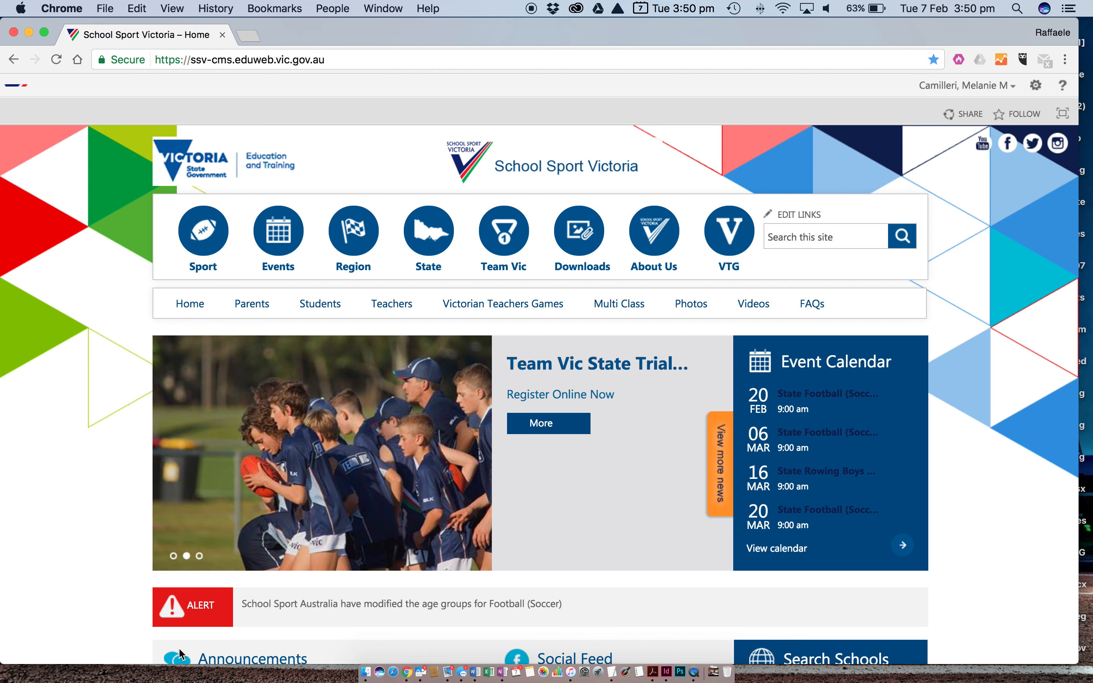
scroll(109, 520, "down", 3)
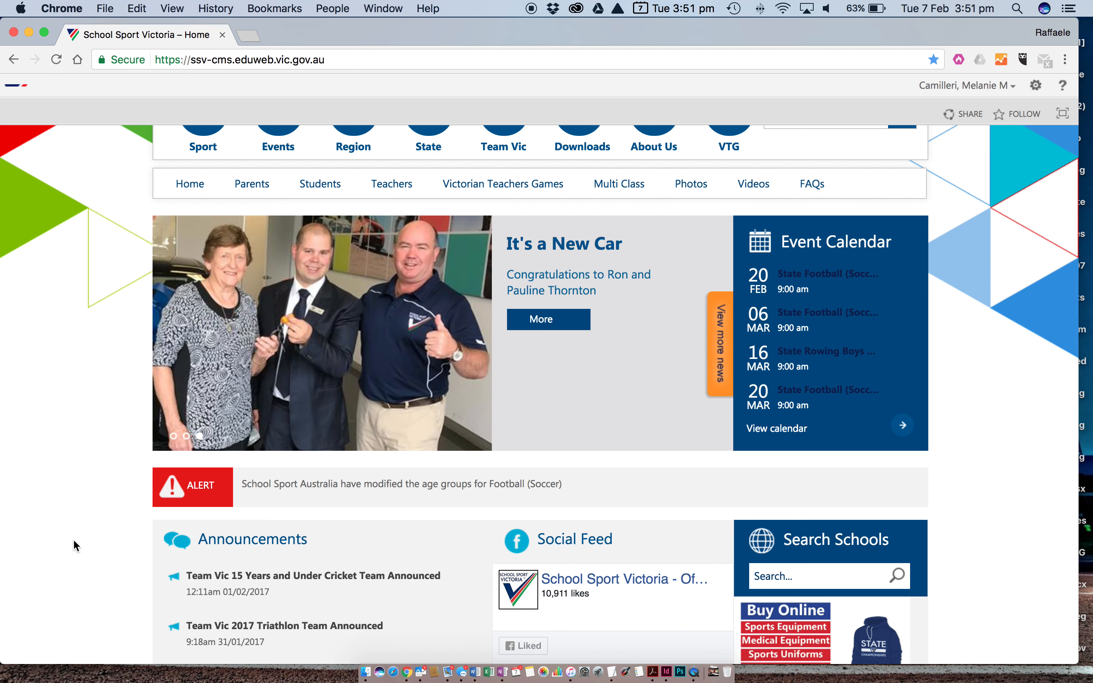
scroll(77, 537, "up", 4)
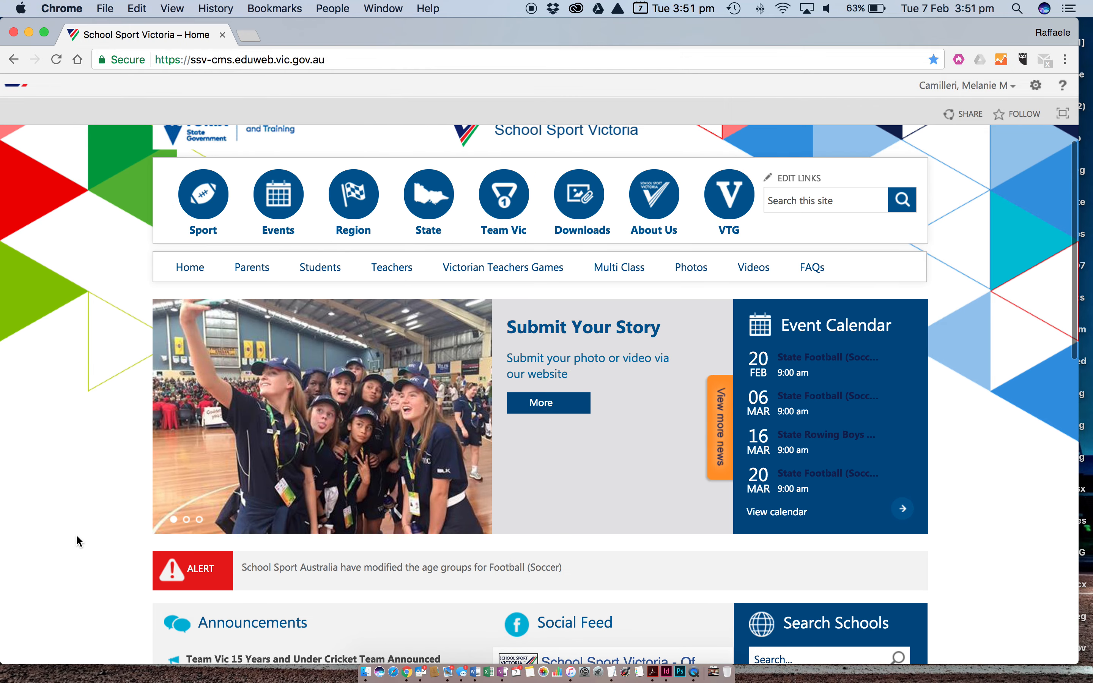
Step: Open the Western Metropolitan Secondary region page and display its site contents
mouse_move(366, 201)
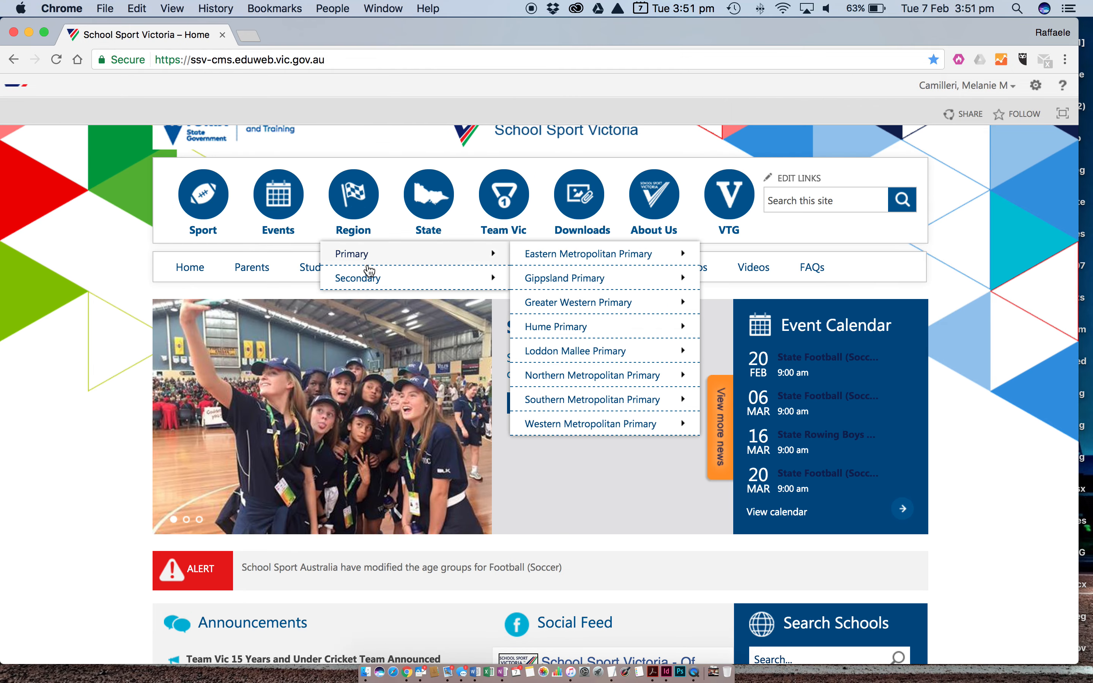
mouse_move(366, 279)
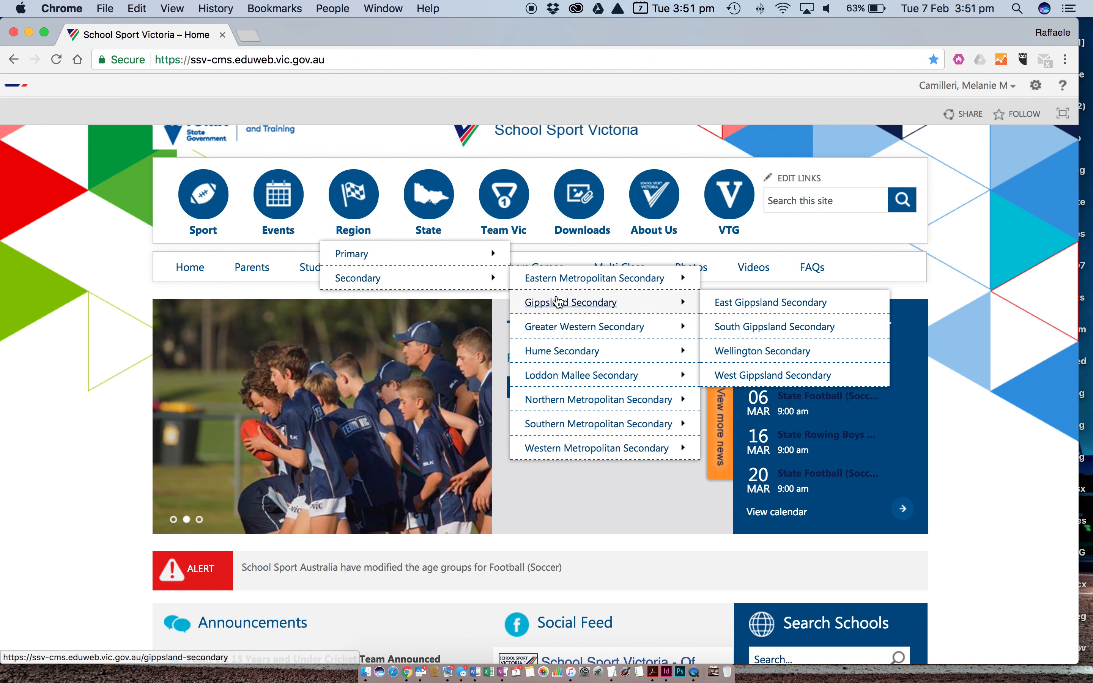
mouse_move(572, 447)
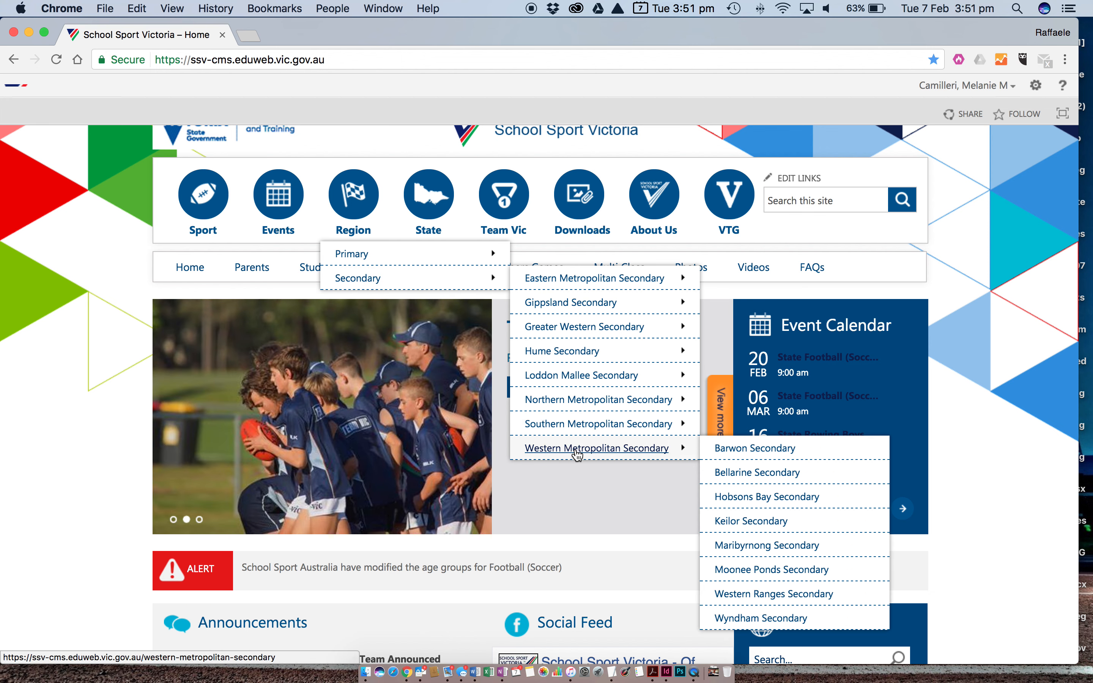
left_click(577, 453)
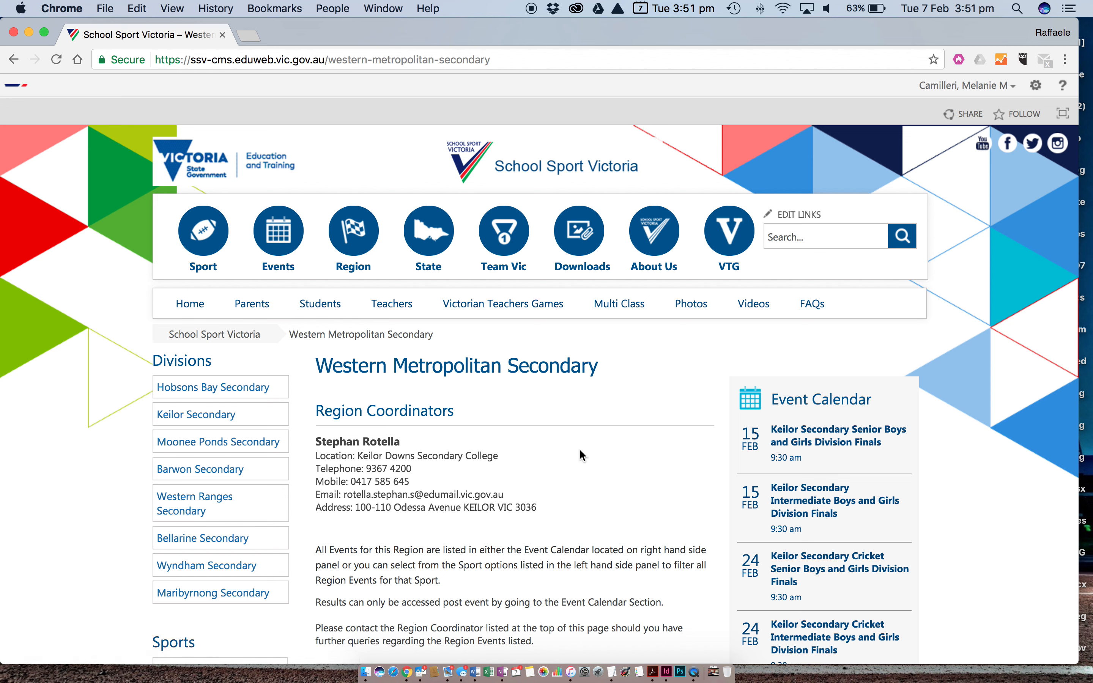
left_click(1035, 86)
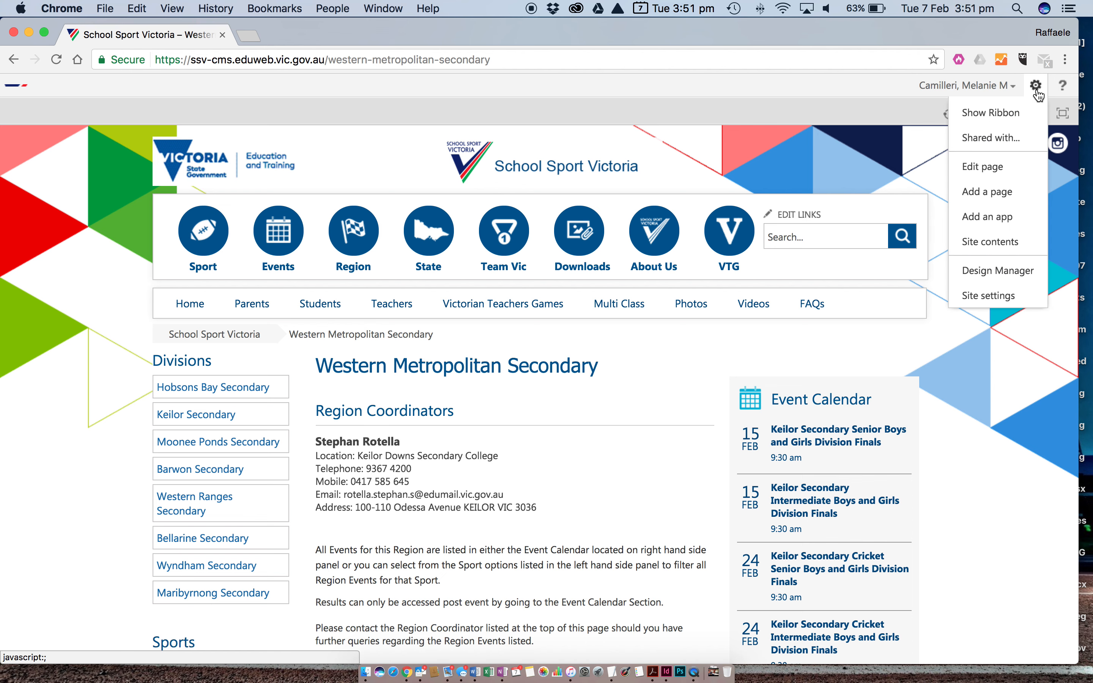
left_click(1007, 246)
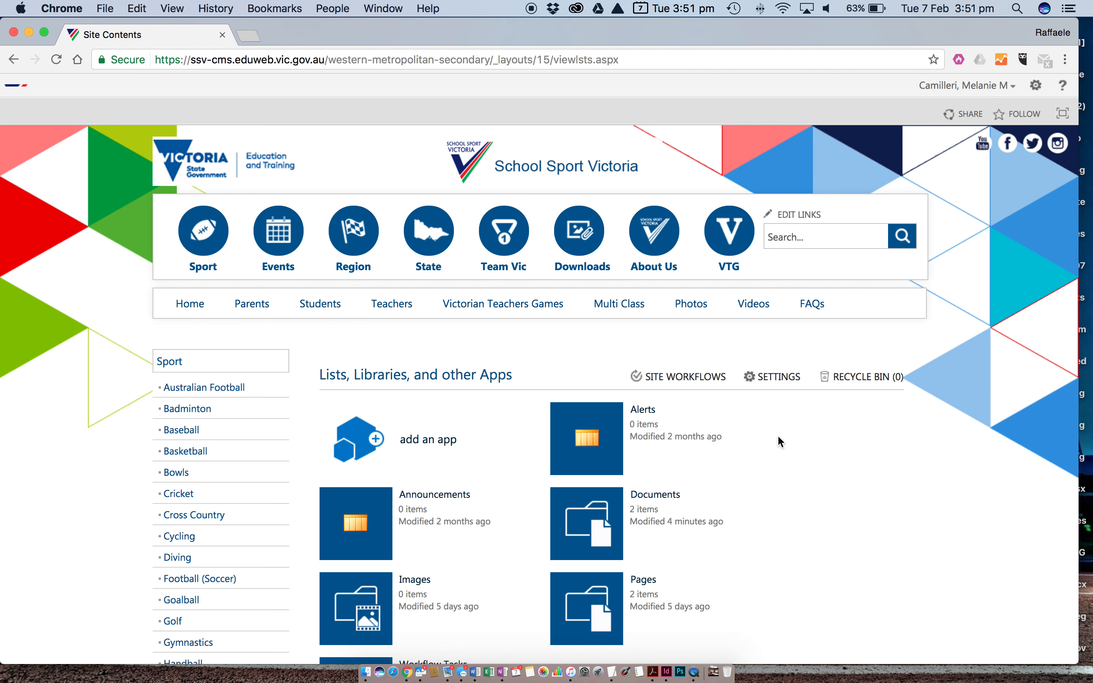
Step: Create a new item in the region's Alerts list titled "WMR Football (Soccer) washed out and will be rescheduled"
scroll(779, 442, "down", 3)
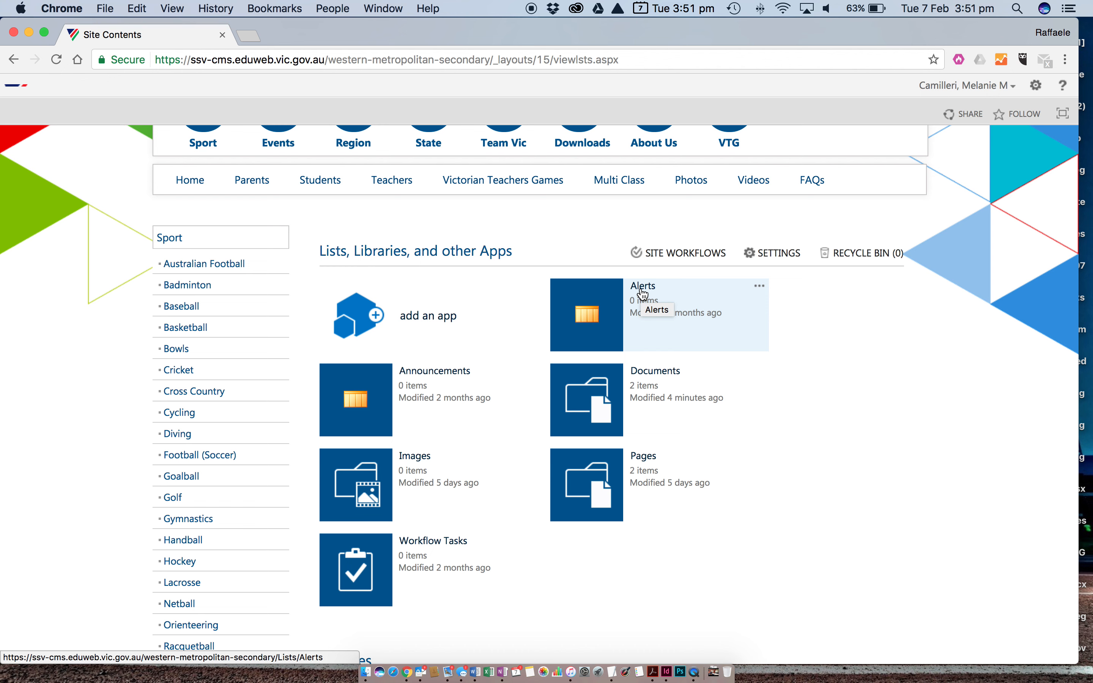
left_click(644, 294)
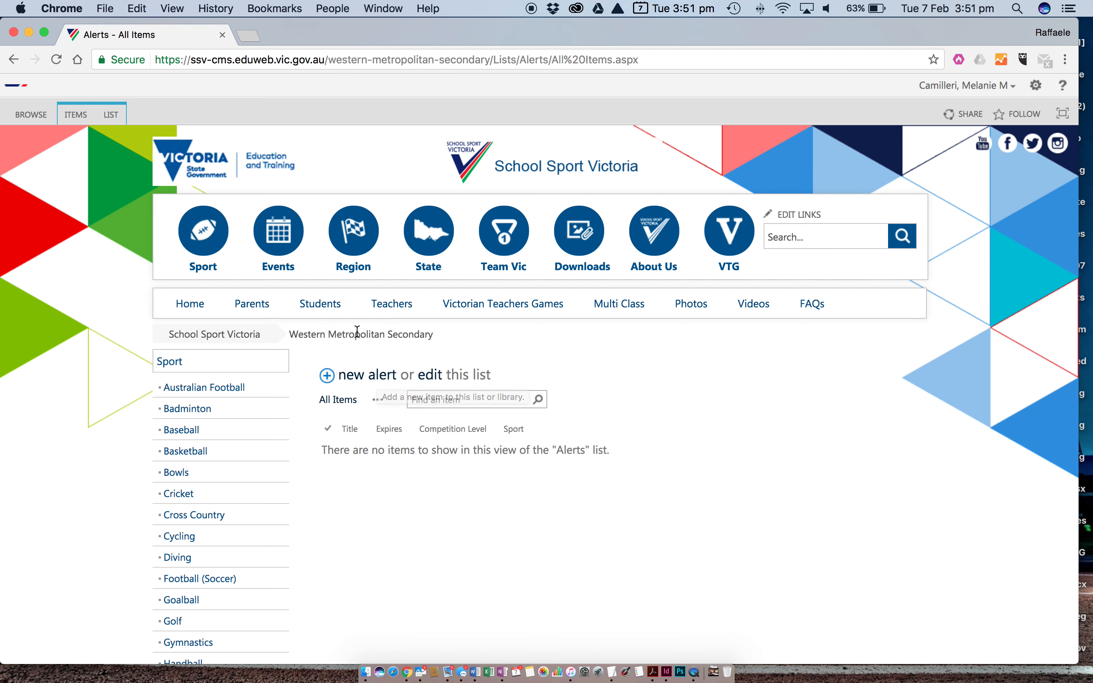
left_click(368, 379)
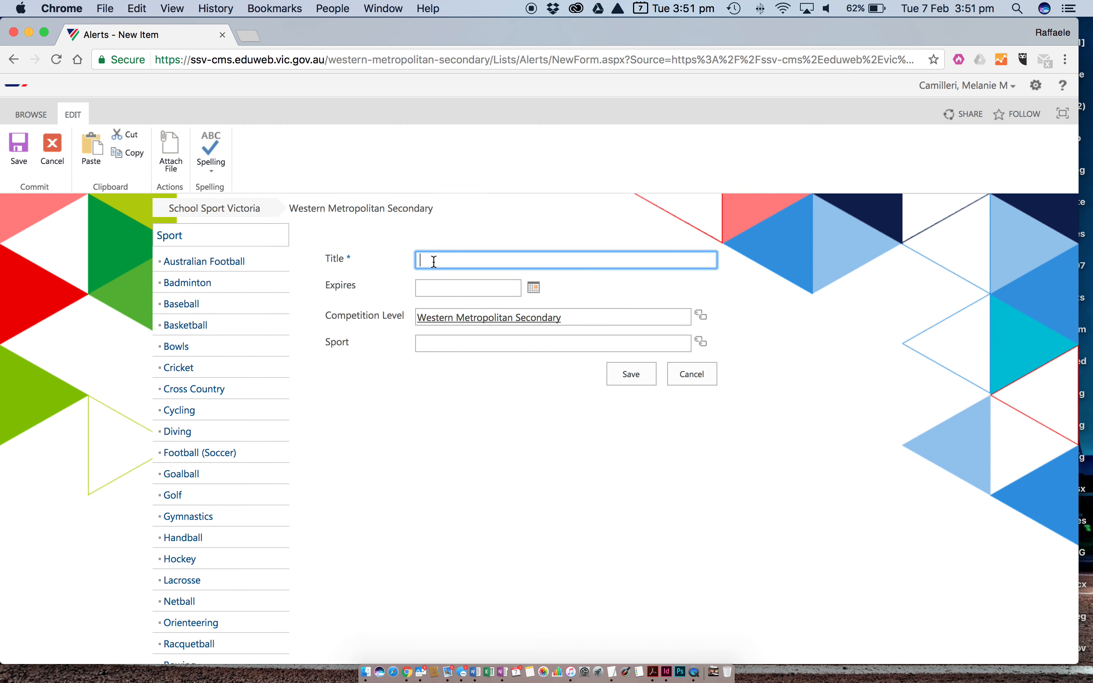
type("WMR ")
type("Football Soc")
type("cer")
type("(")
key("Right")
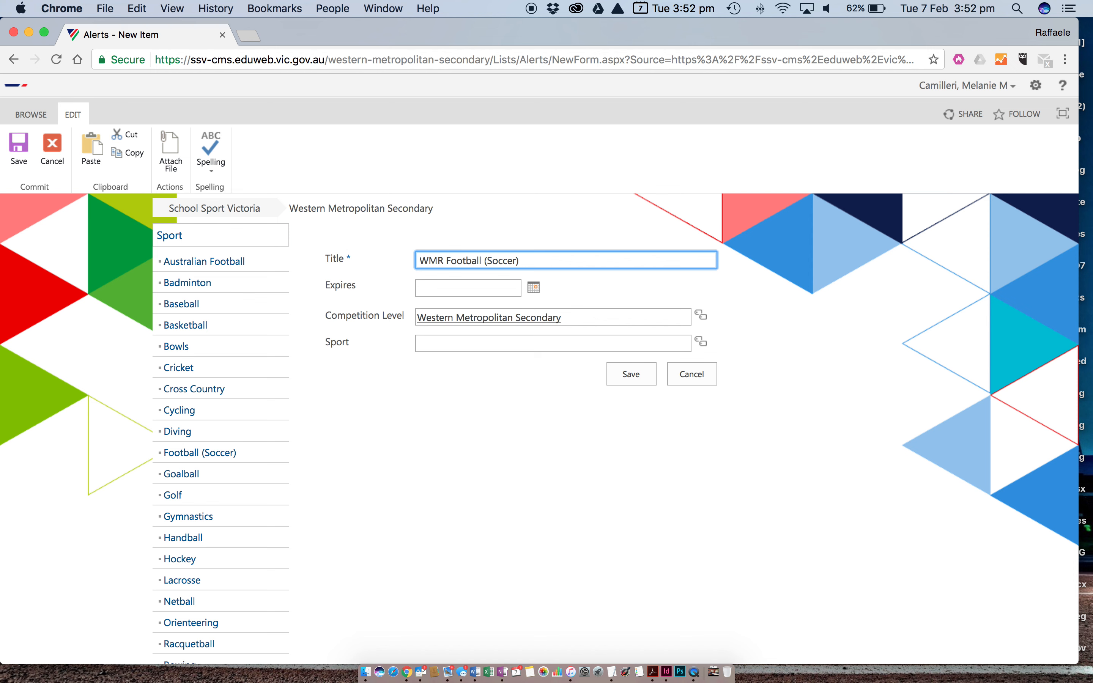
type("washed out and will be resche")
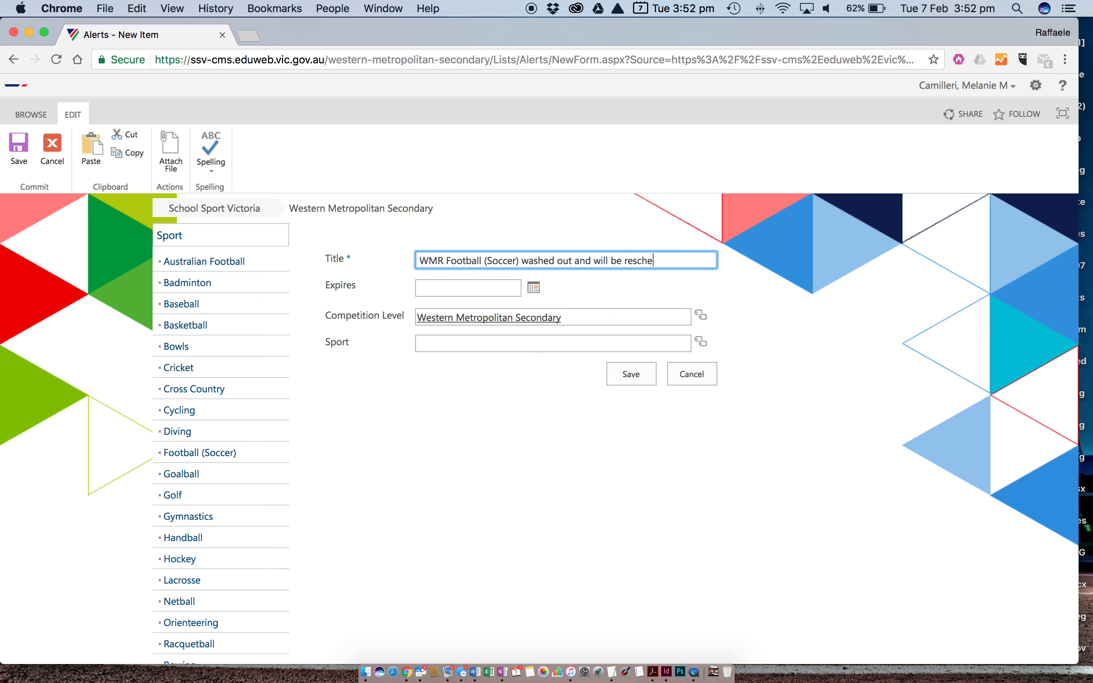
type("dules")
key("BackSpace")
type("duled")
Step: Set the alert's expiry date to 9/02/2017
left_click(461, 288)
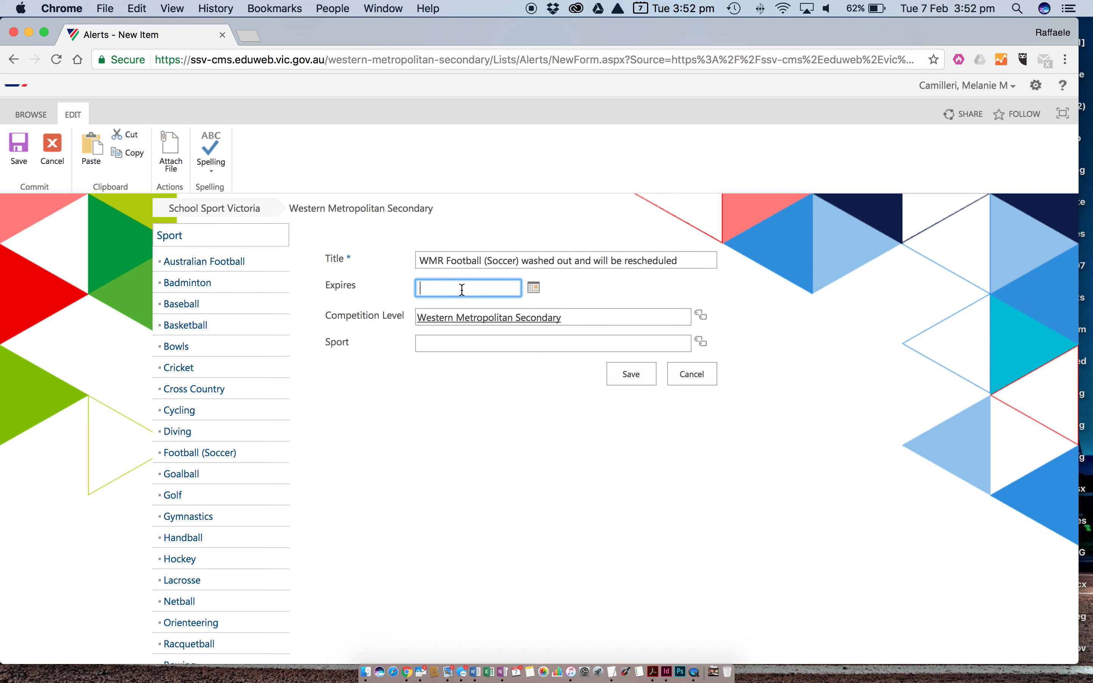
left_click(535, 291)
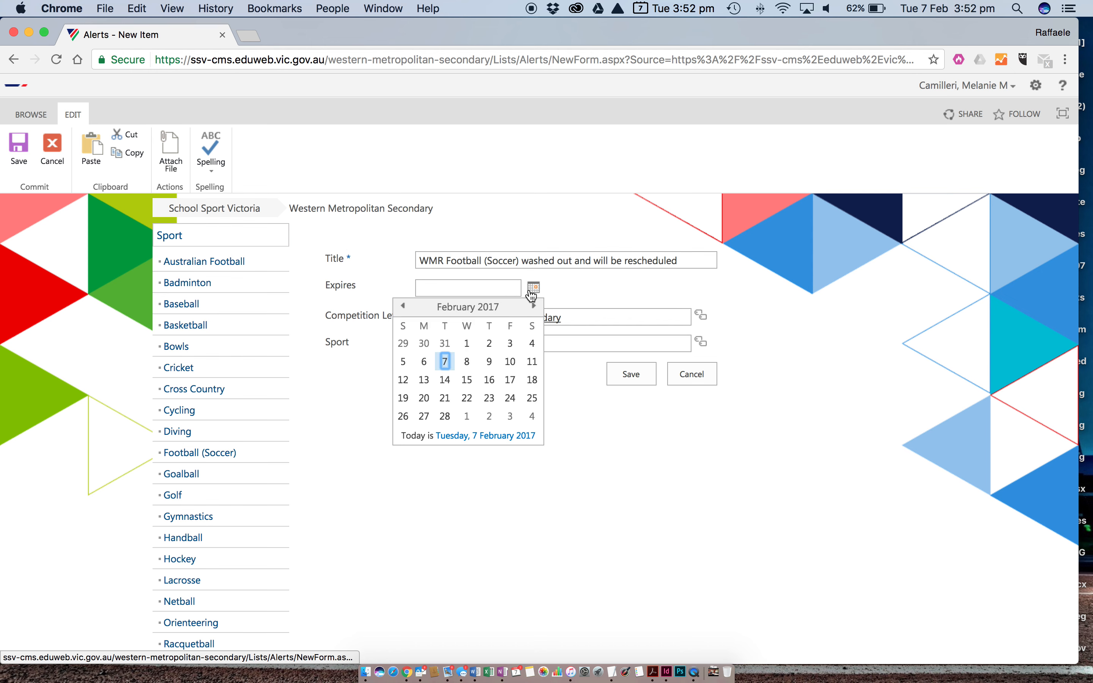
left_click(490, 363)
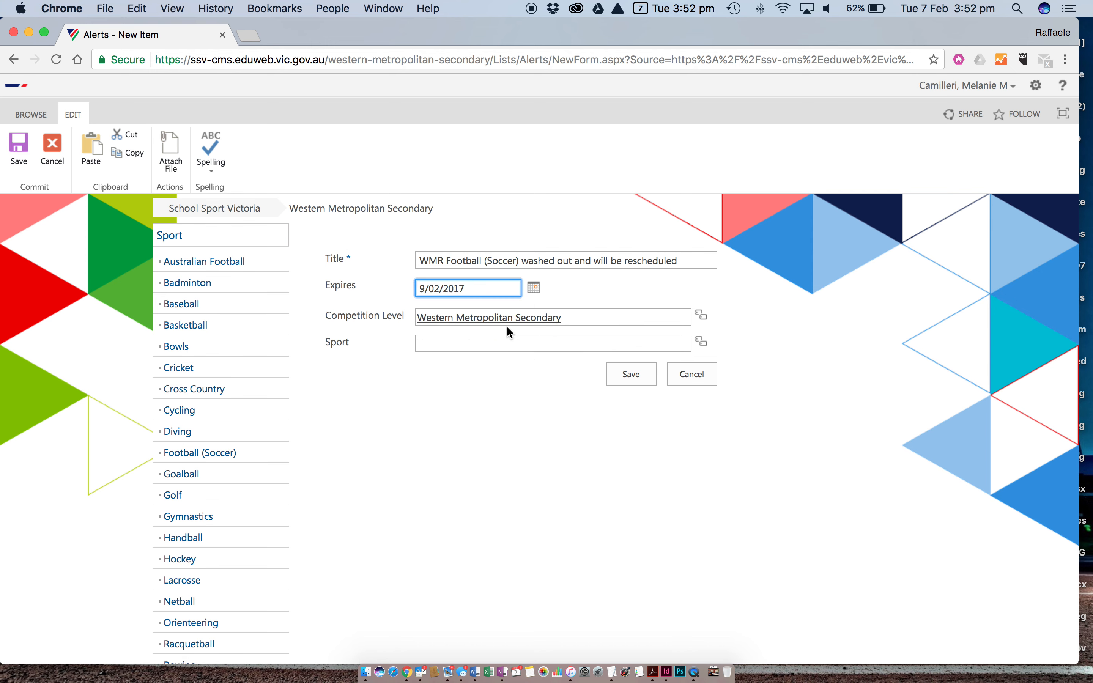
Step: Assign the sport Football (Soccer) to the alert and save it
left_click(701, 343)
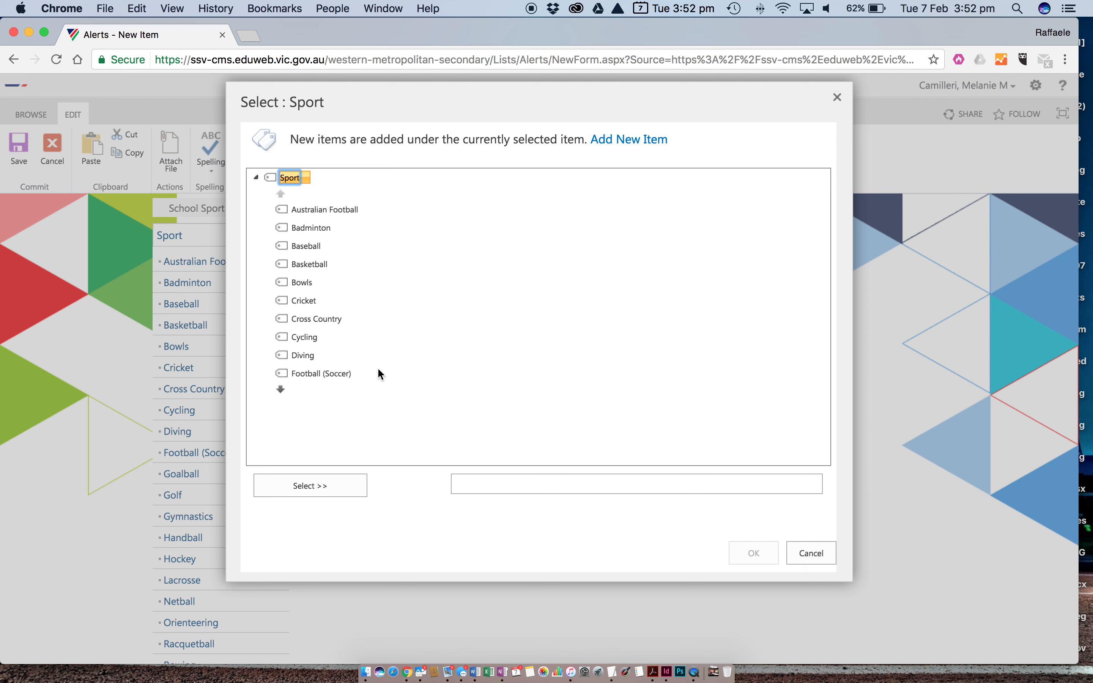
left_click(281, 391)
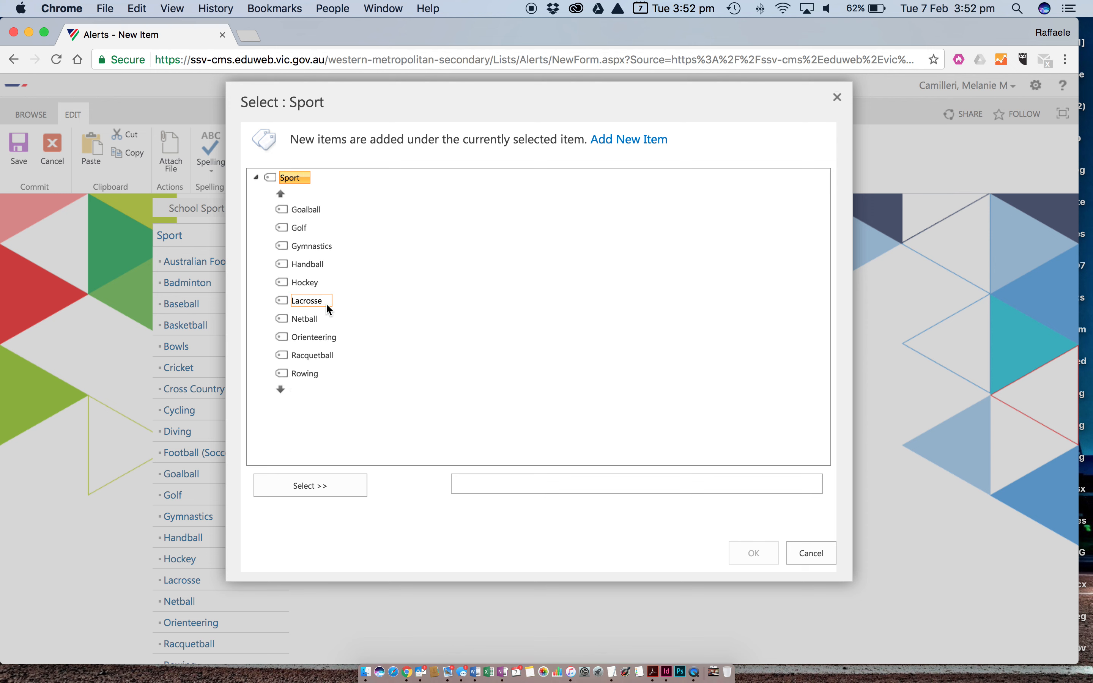
left_click(279, 194)
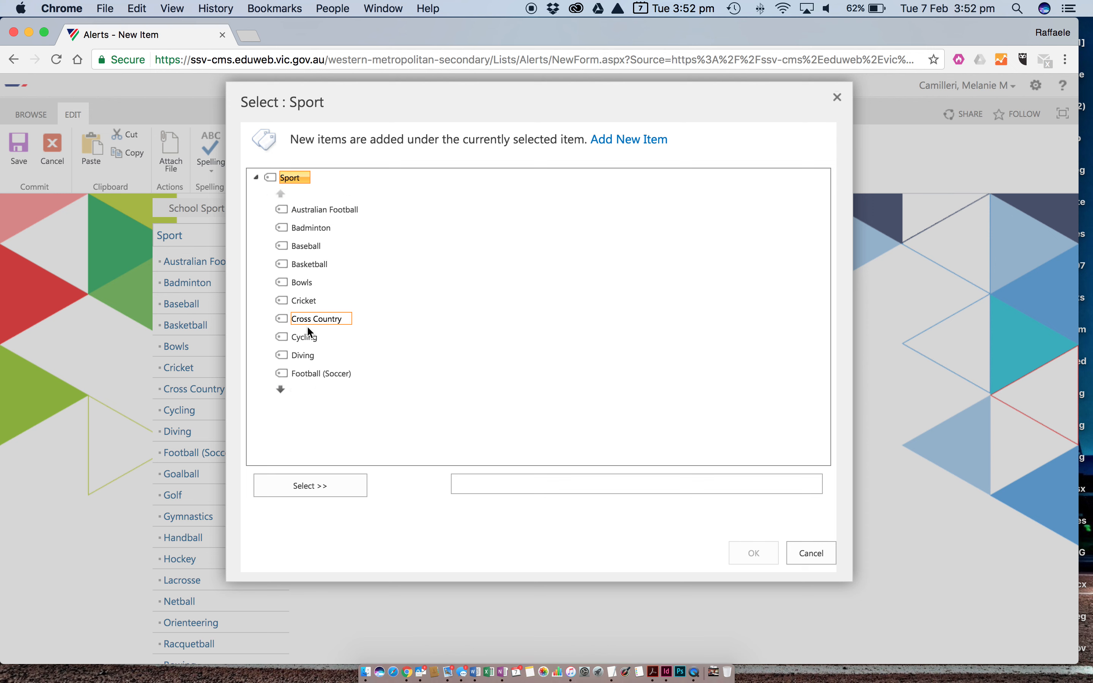
double_click(316, 375)
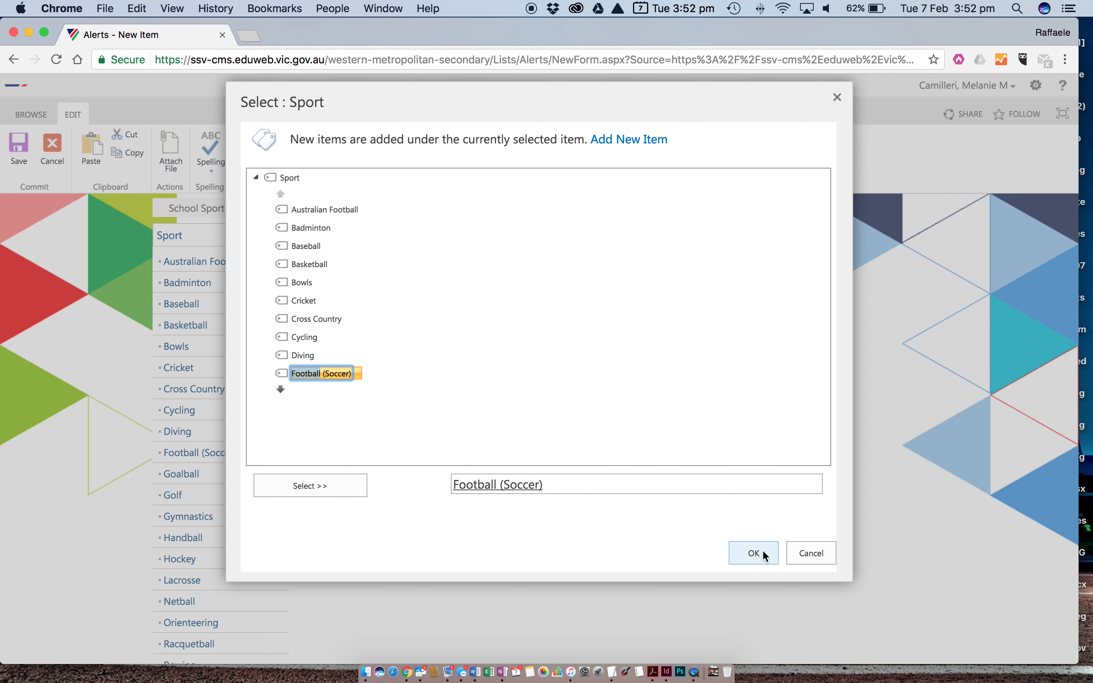
left_click(764, 555)
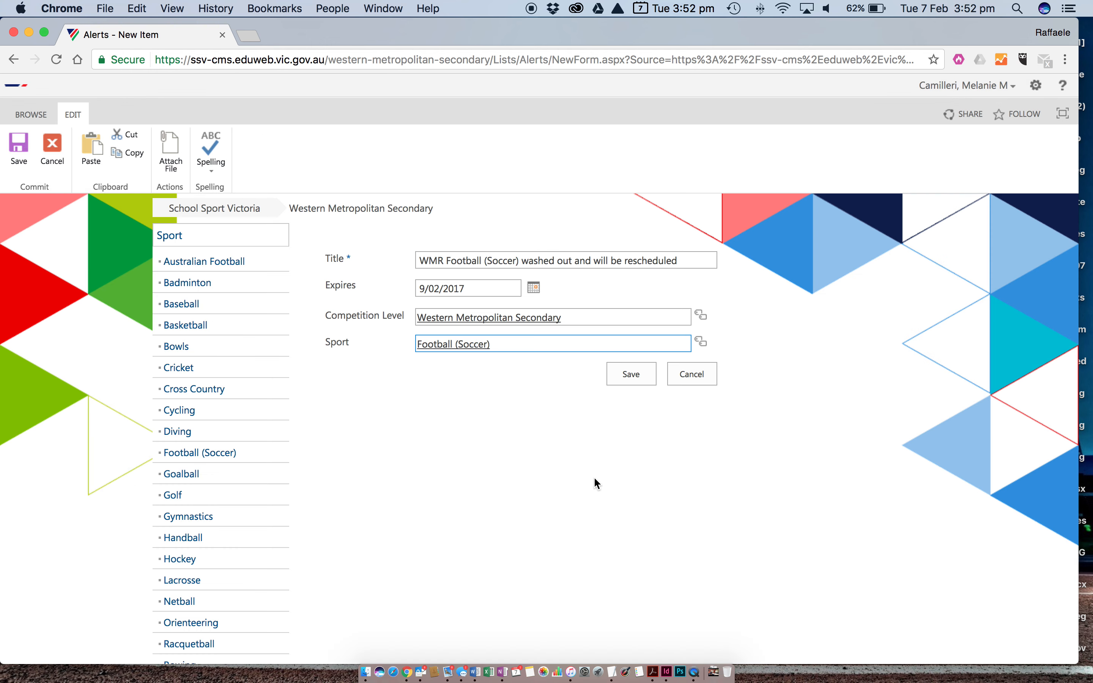
left_click(632, 374)
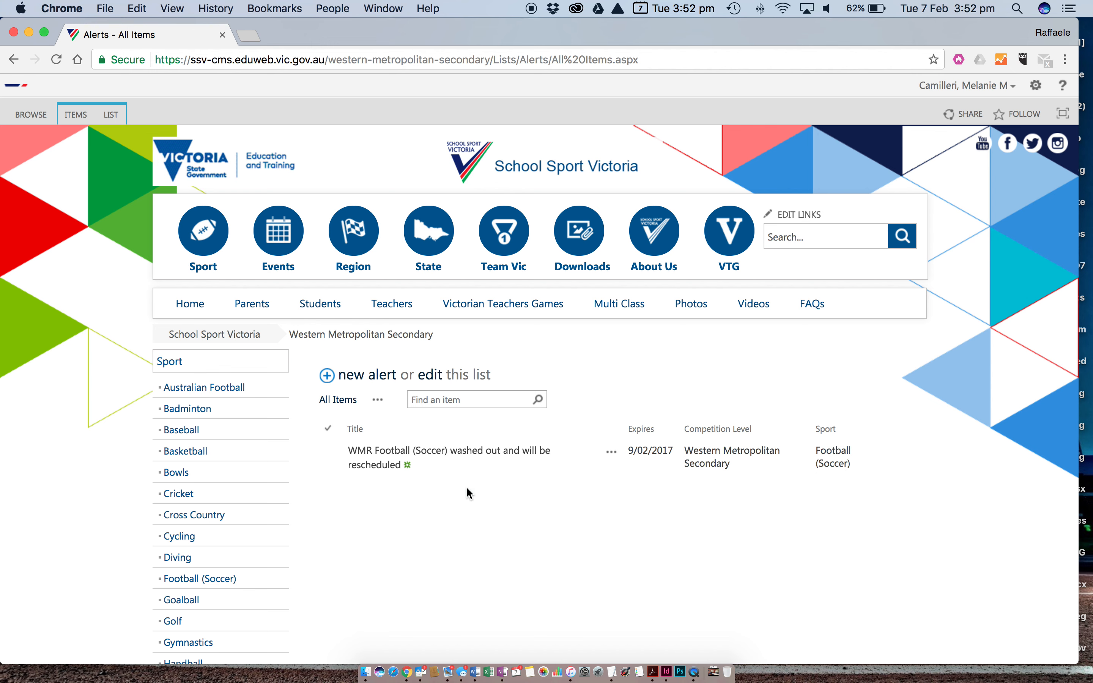
Step: Open the Western Metropolitan Secondary region page and examine its event calendar and announcements areas
mouse_move(353, 246)
mouse_move(359, 316)
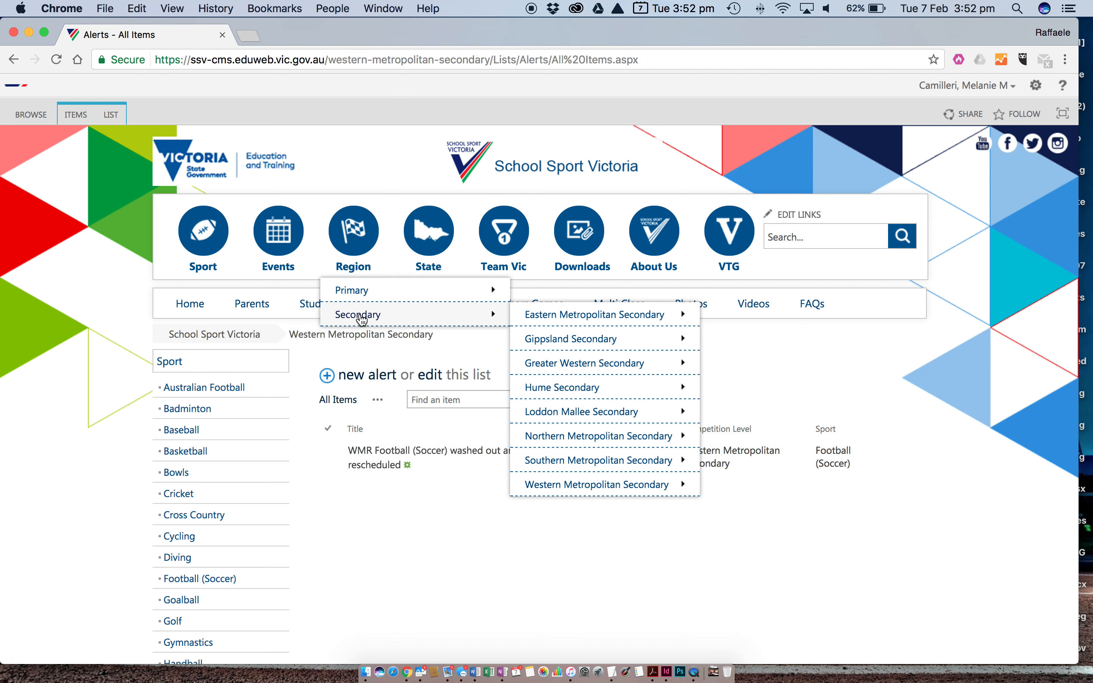
left_click(585, 484)
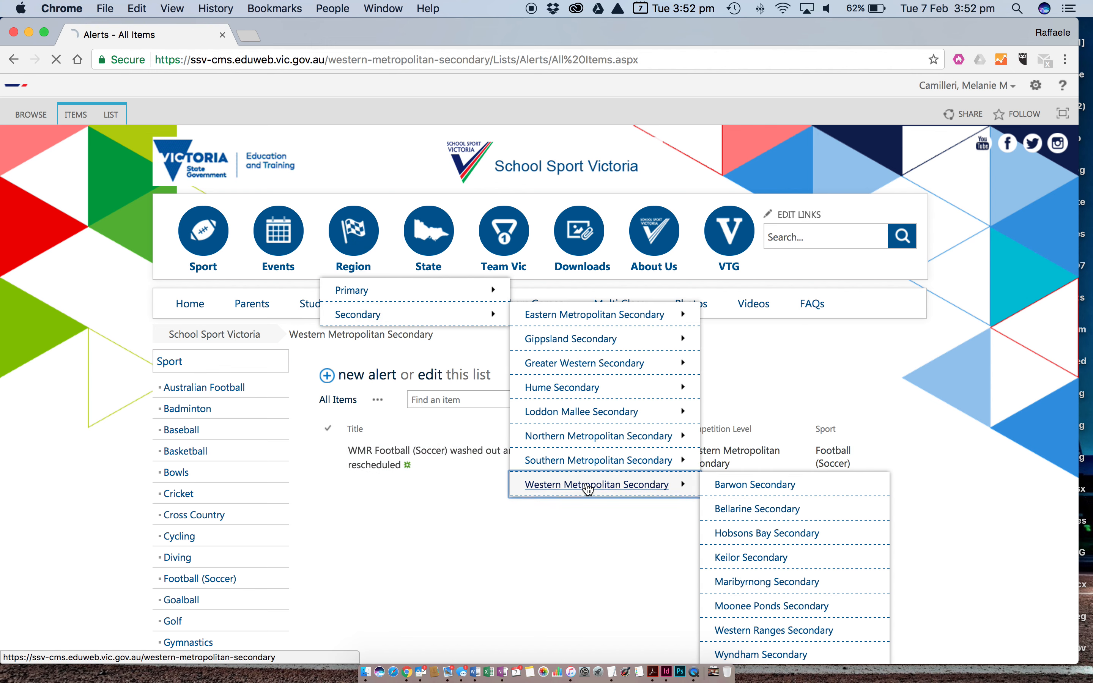
scroll(579, 456, "down", 2)
scroll(579, 450, "down", 4)
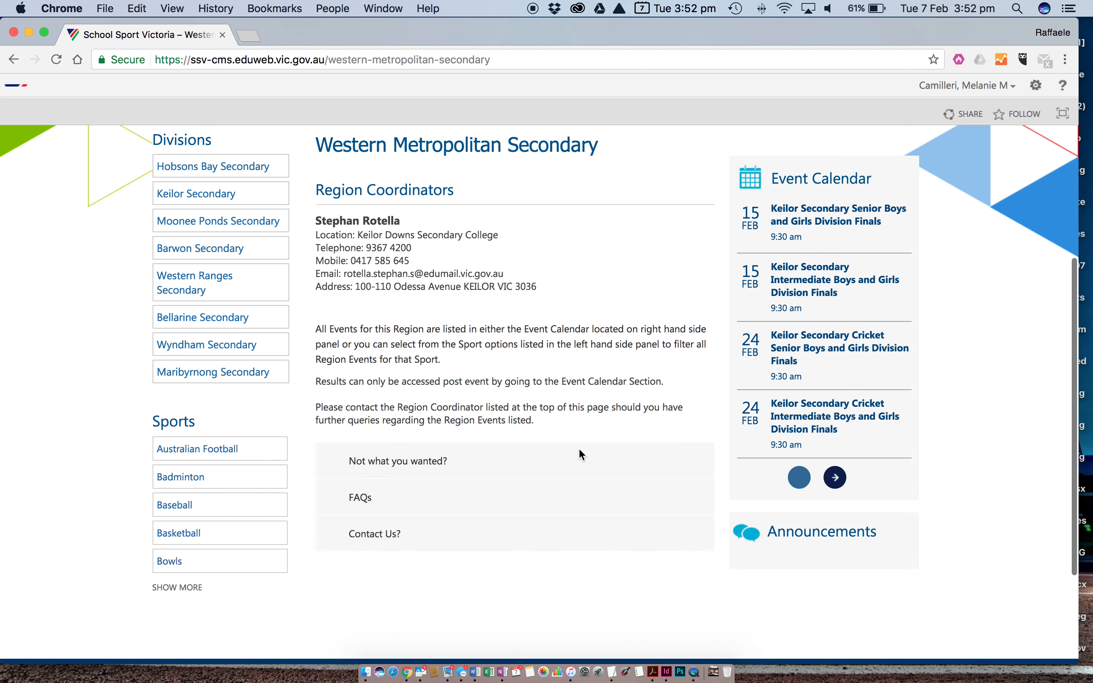
scroll(540, 440, "up", 4)
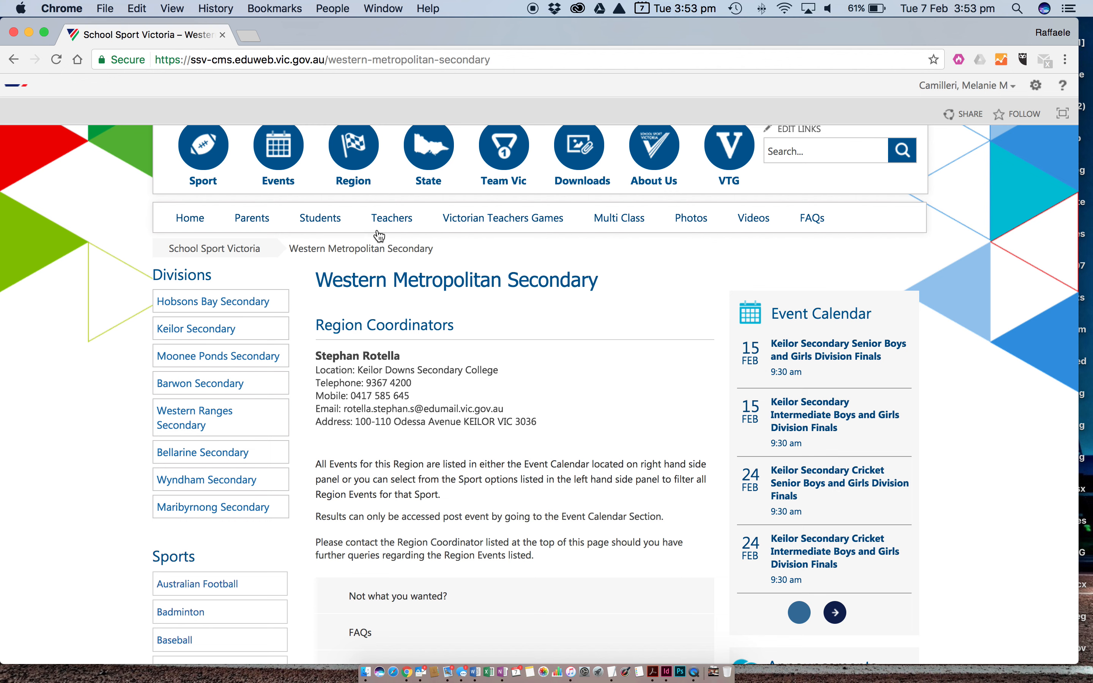
Step: Reload the Western Metropolitan Secondary region page and start a new announcement from the Announcements list in its site contents
mouse_move(351, 165)
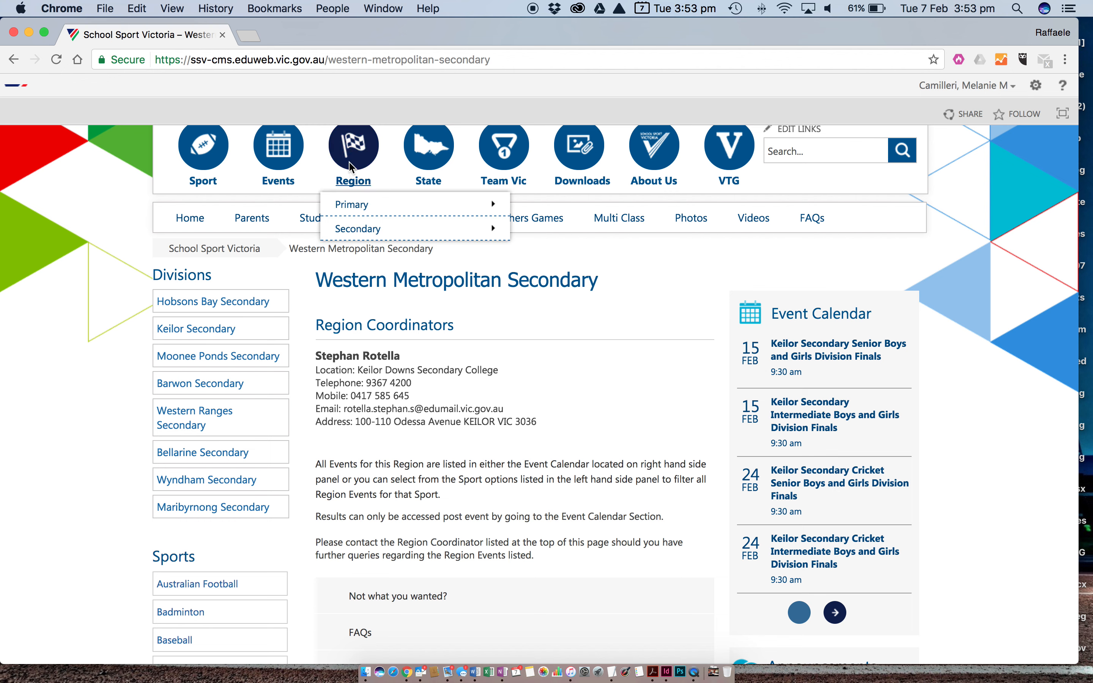
mouse_move(359, 234)
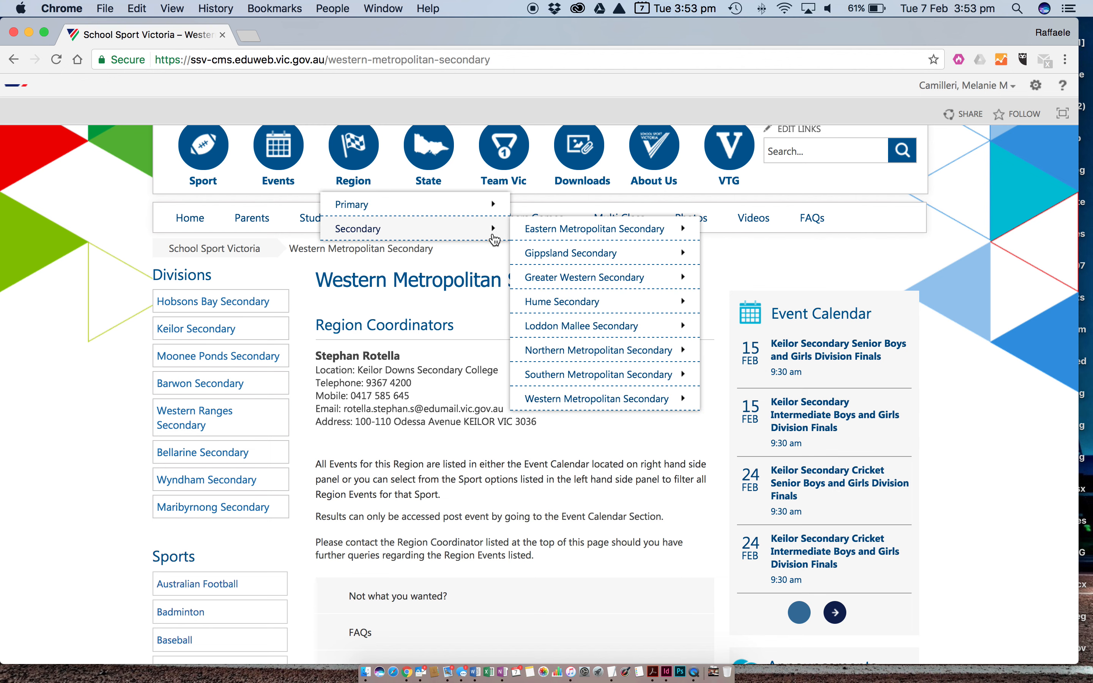
mouse_move(587, 343)
left_click(580, 400)
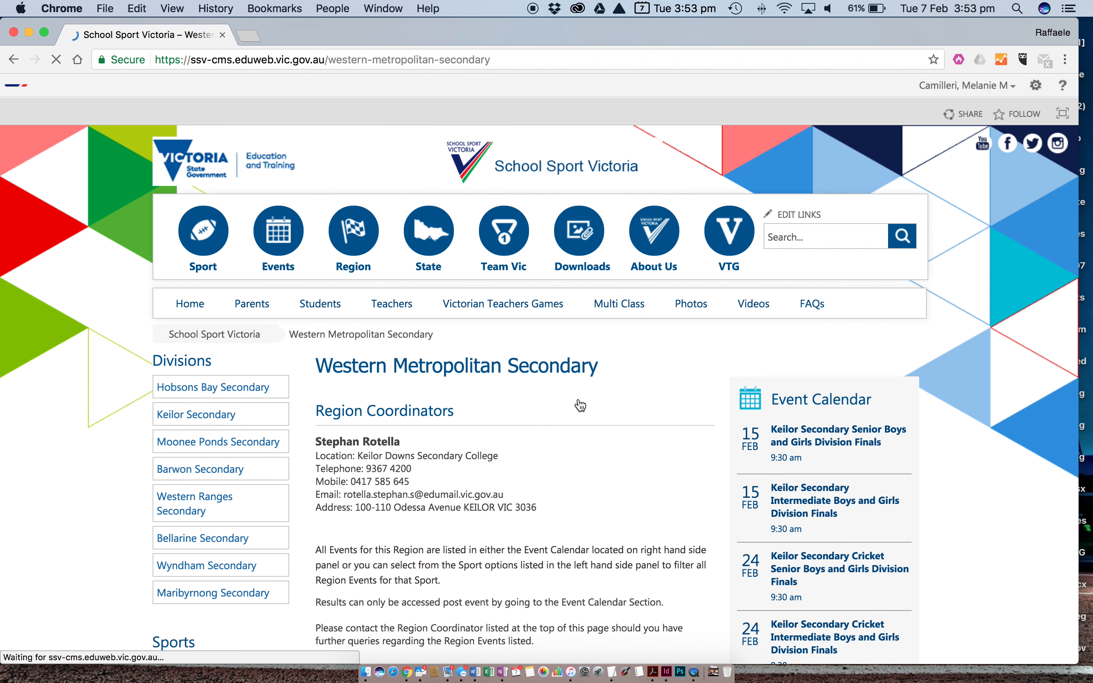
left_click(1036, 87)
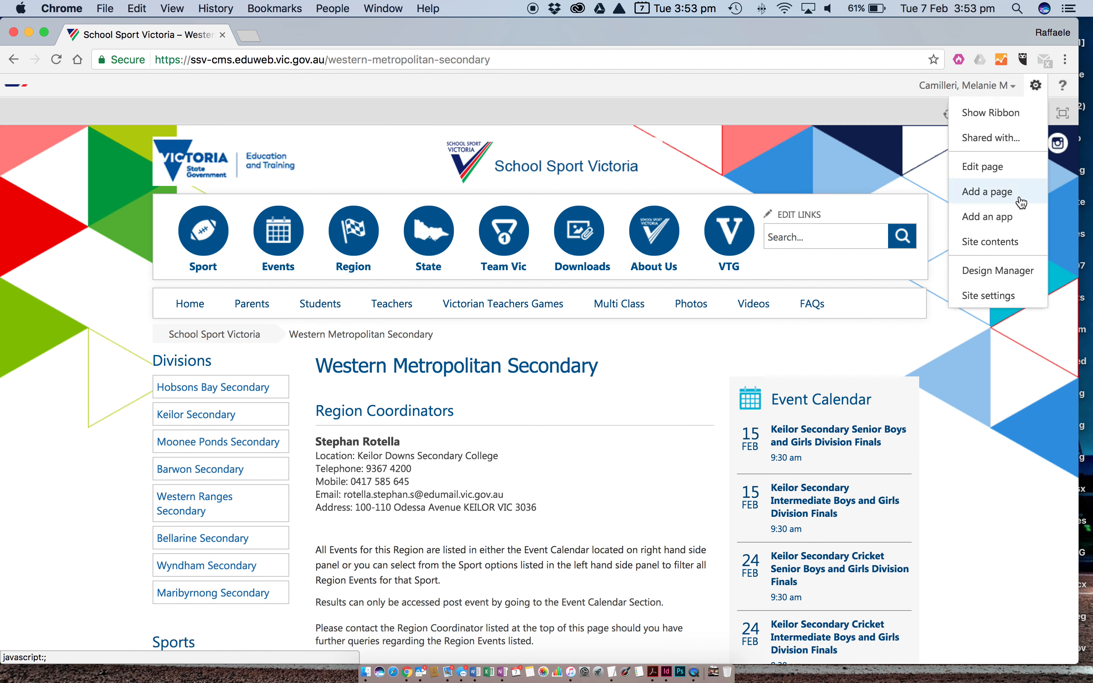
left_click(1006, 244)
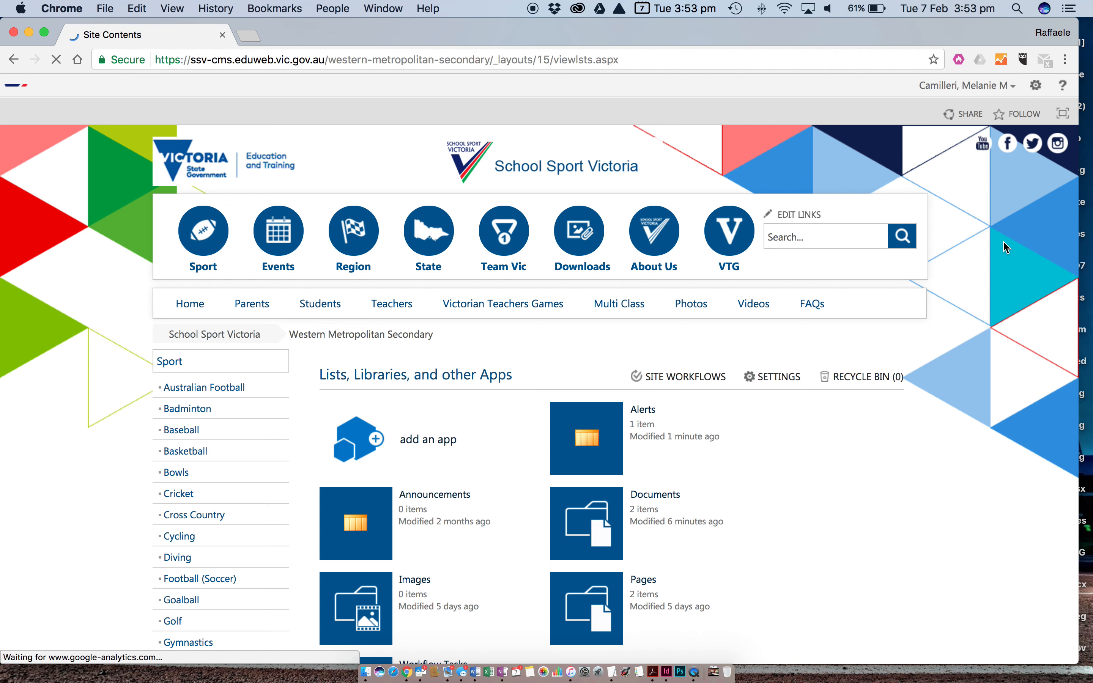
left_click(440, 504)
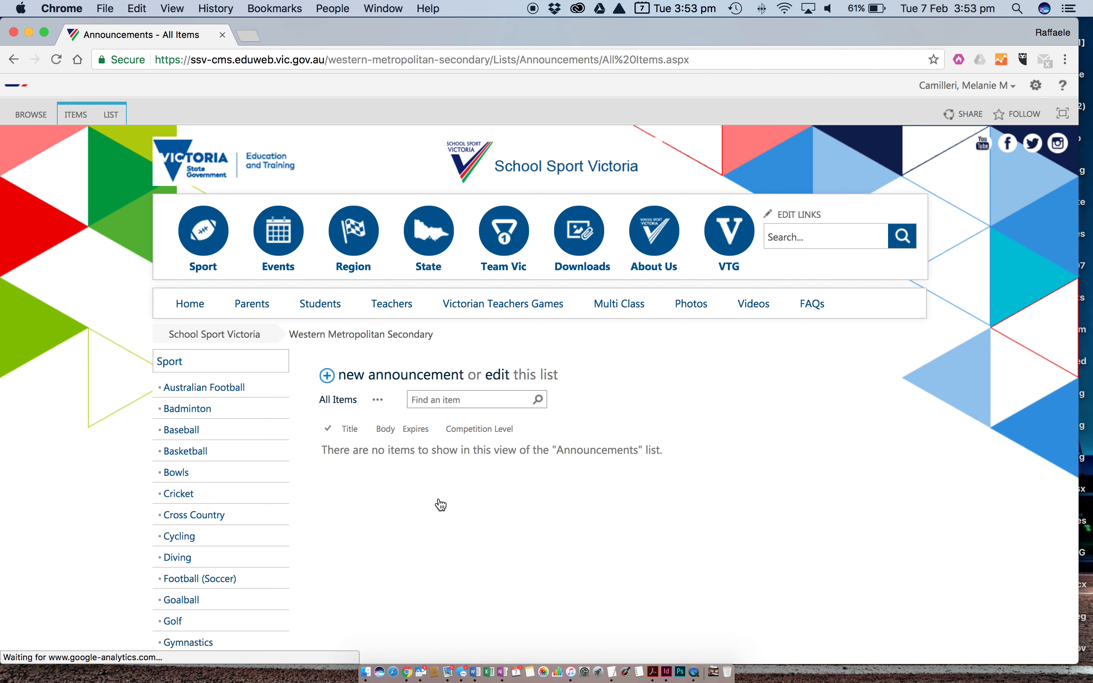
left_click(386, 382)
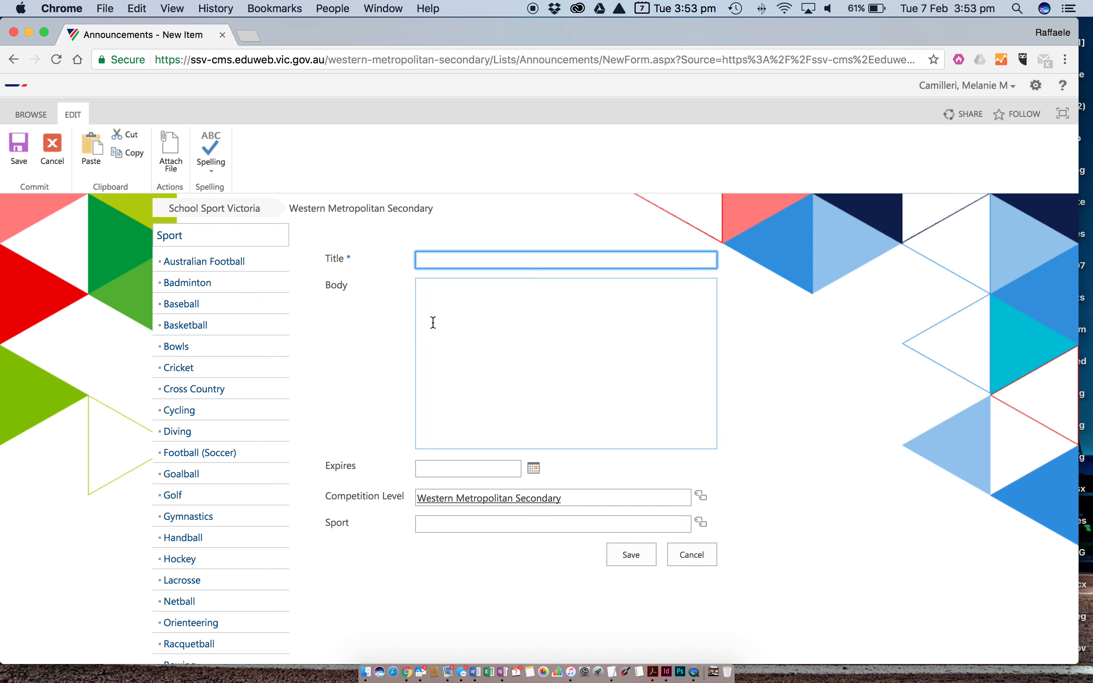
Step: Title the announcement "WMR New Format for Region Finals"
left_click(431, 299)
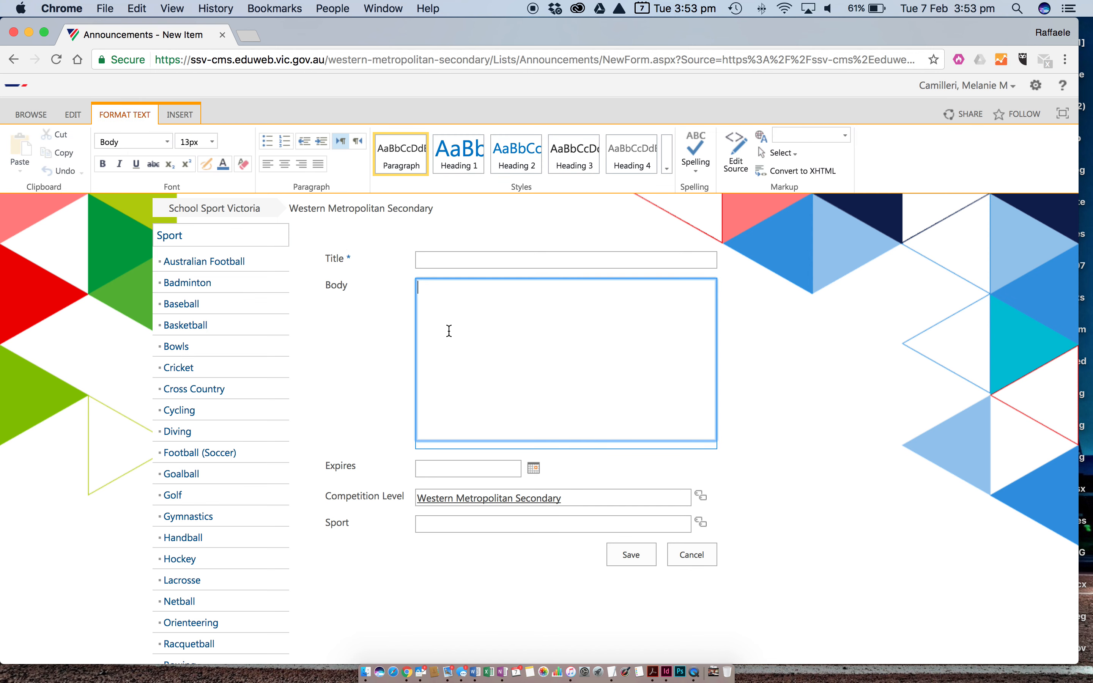
left_click(432, 262)
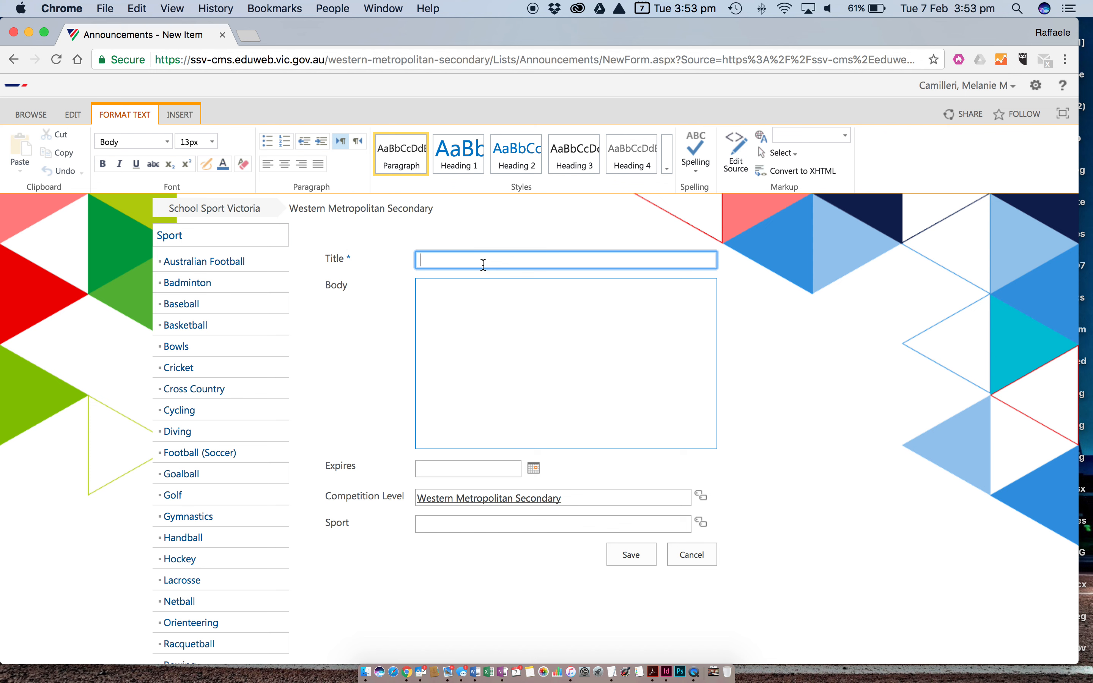
type("WMR")
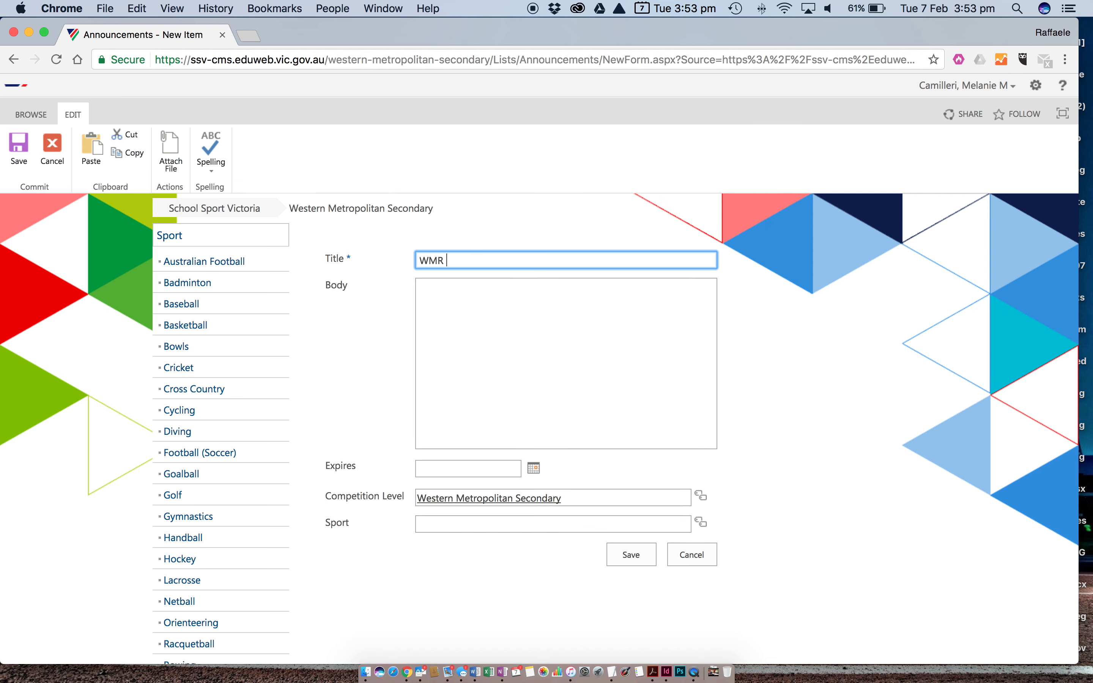
type(" N")
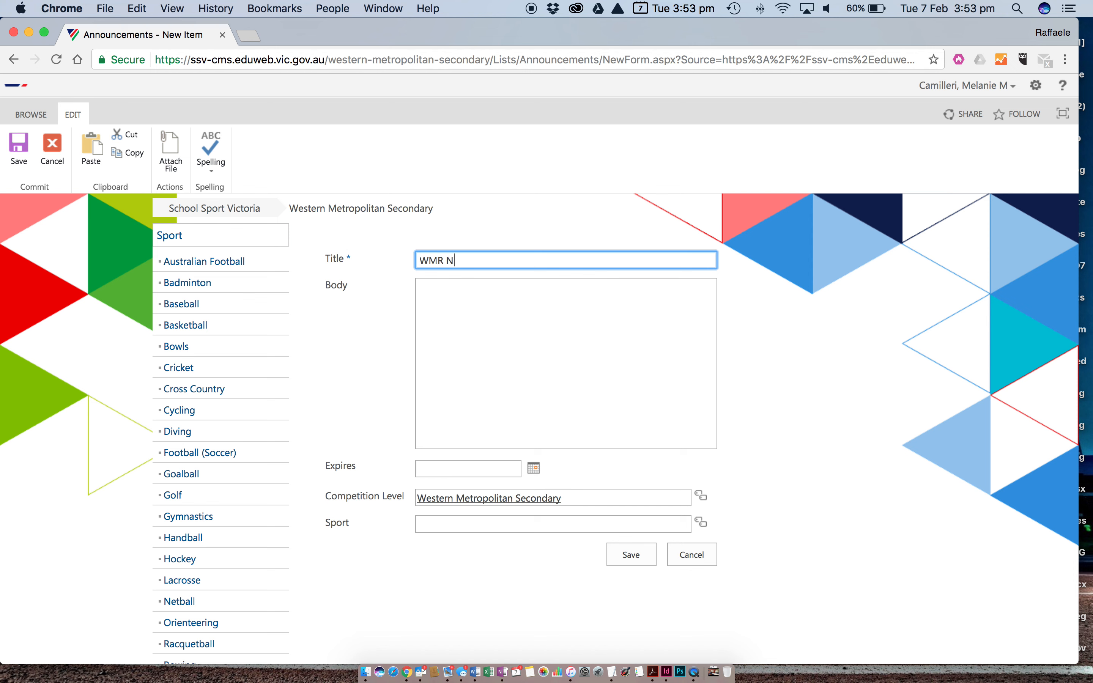
type("ew Format for Region Fin")
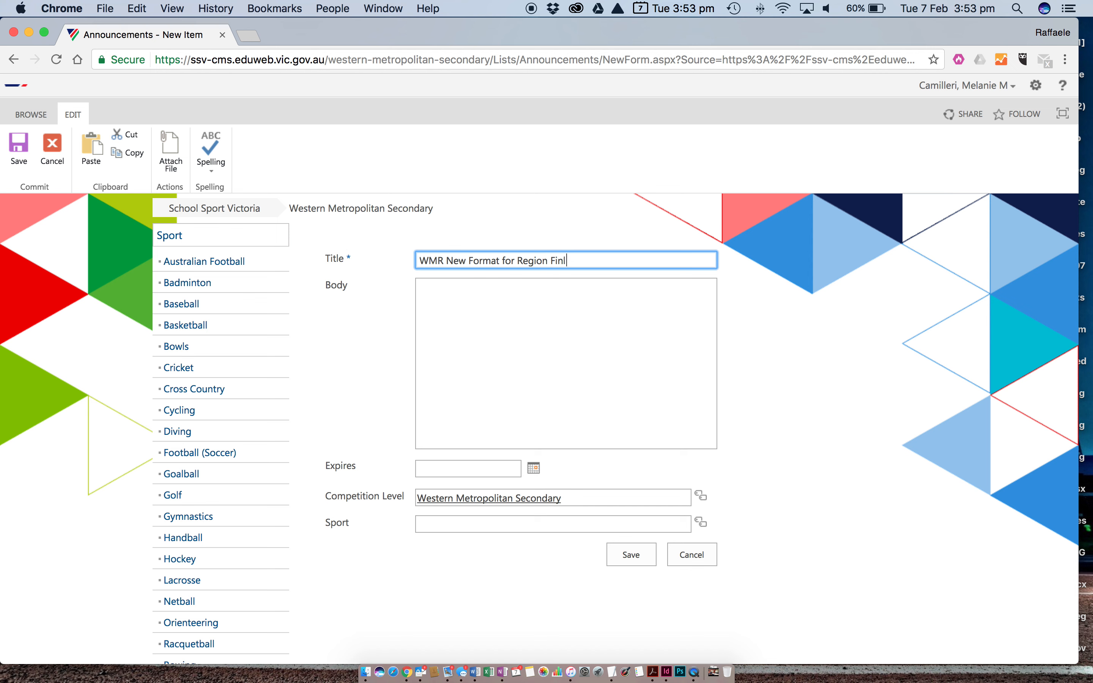
type("als")
key("Tab")
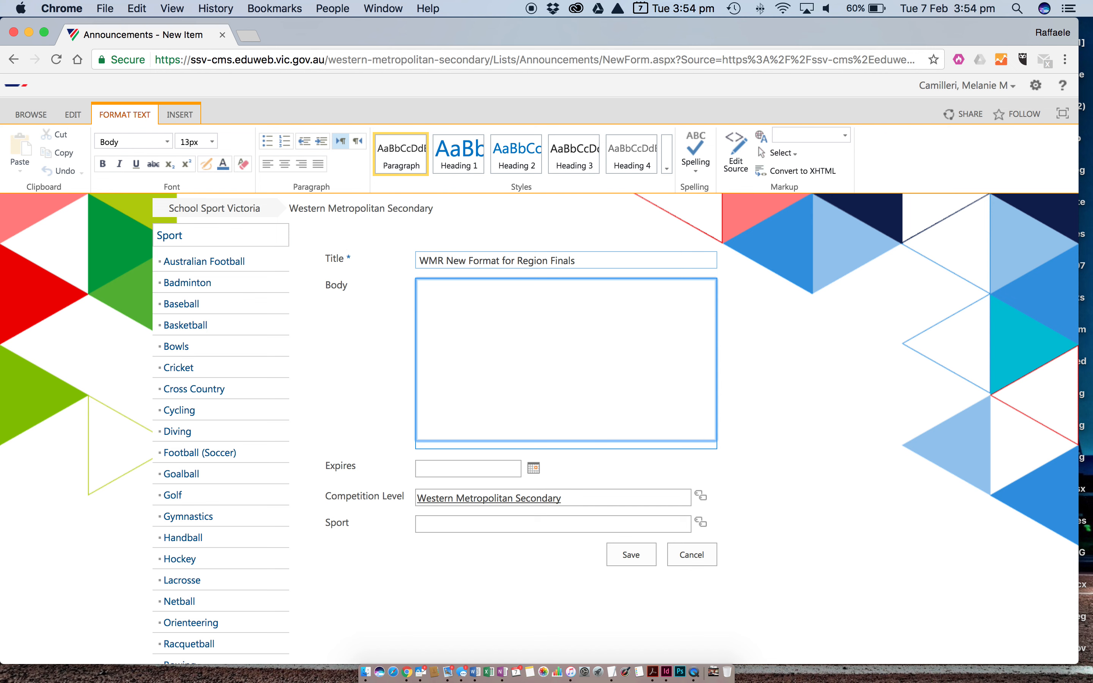
Step: Write the announcement body "After discussions with coordinators the format for Region finals will change to ......" and set its expiry date to 23/02/2017
type("After with")
key("BackSpace")
key("BackSpace")
key("BackSpace")
type("discussions with coordinator")
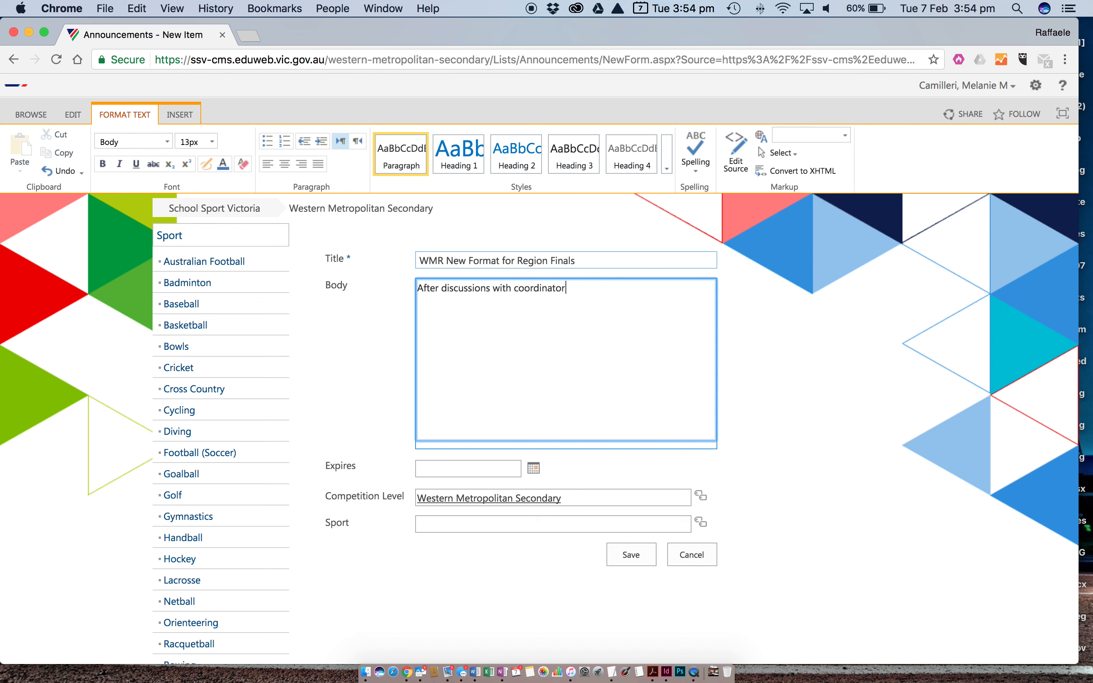
type("s the format for Region finals wil")
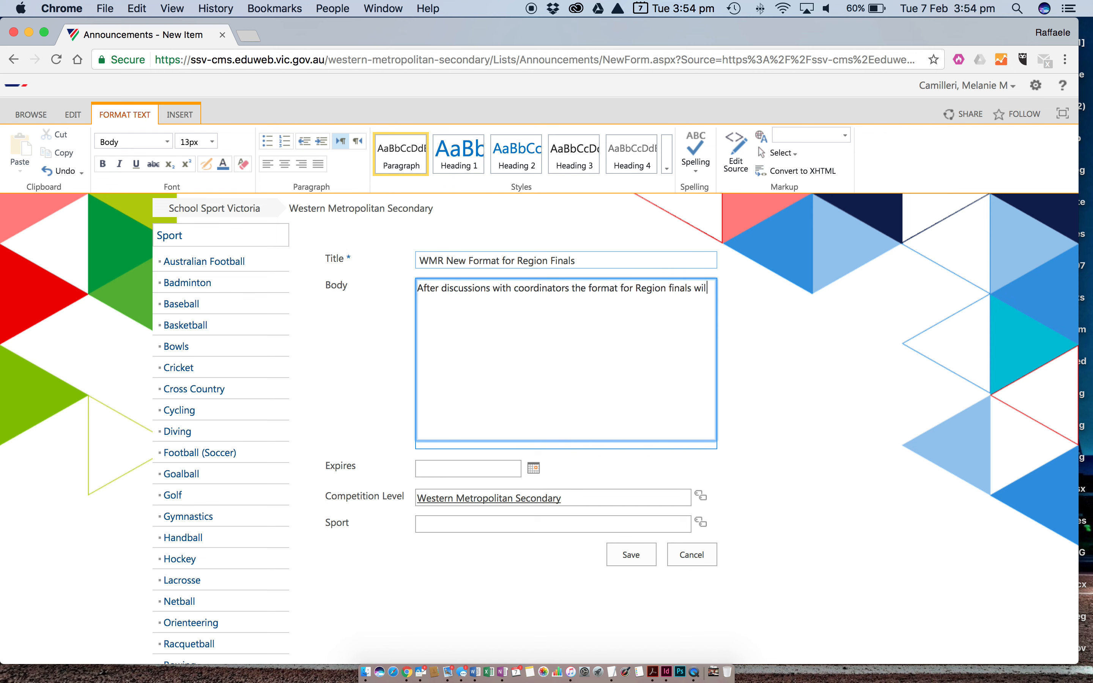
type("l change to ......")
left_click(535, 469)
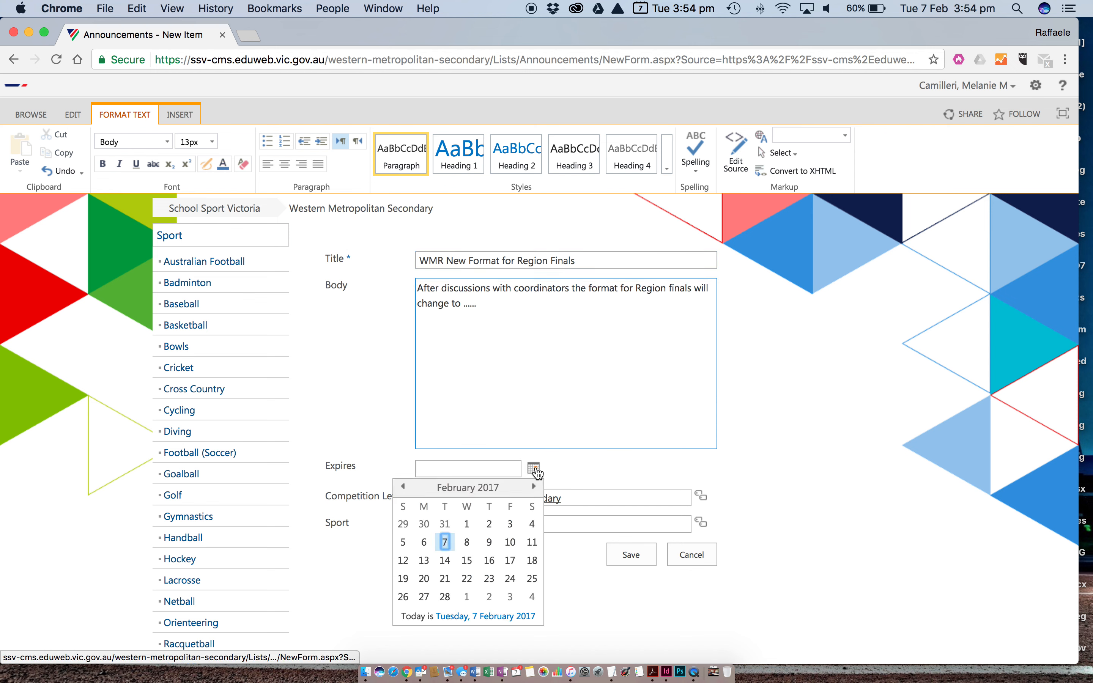
left_click(489, 578)
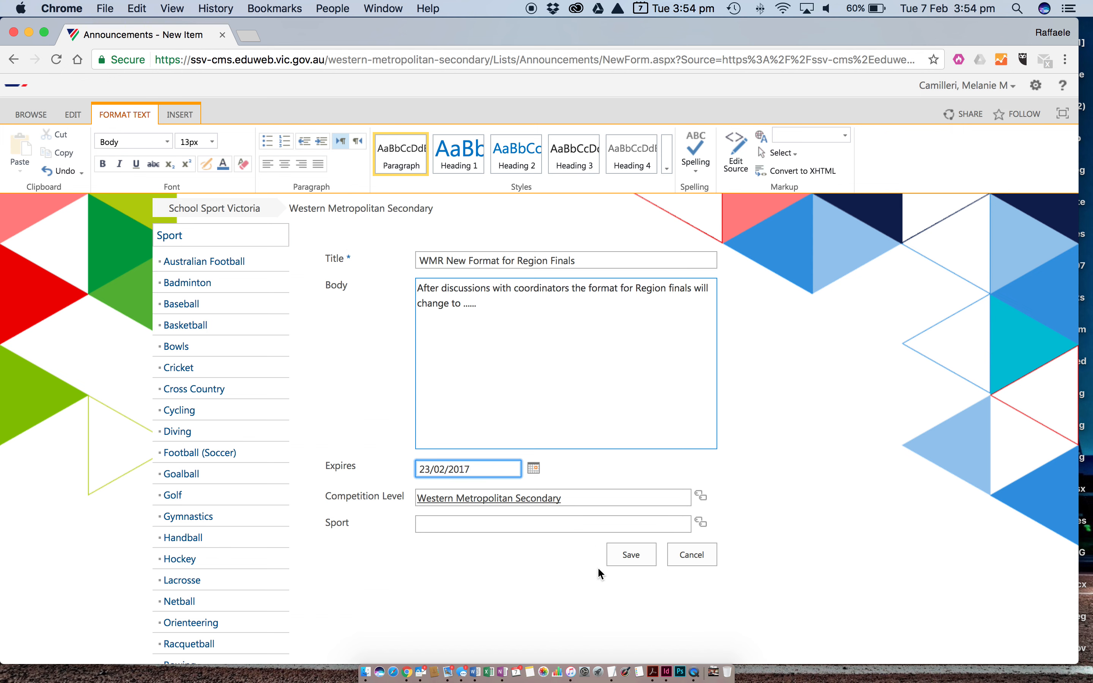
Step: Save the finals format announcement and open the Western Metropolitan Secondary region page
left_click(632, 554)
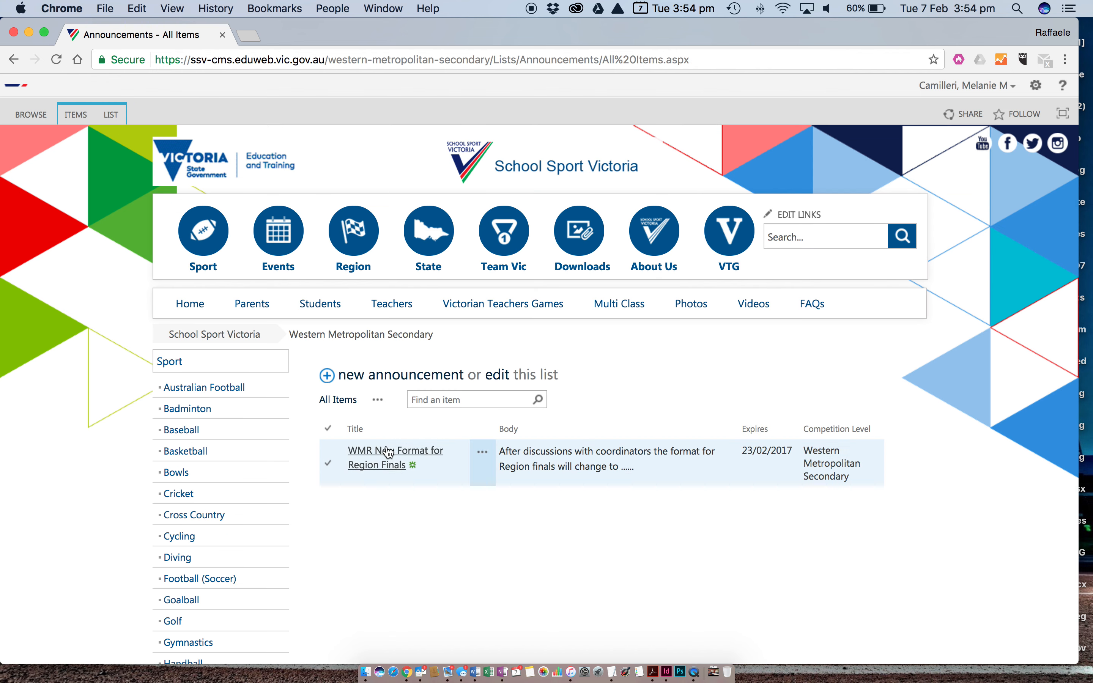
mouse_move(354, 253)
mouse_move(419, 318)
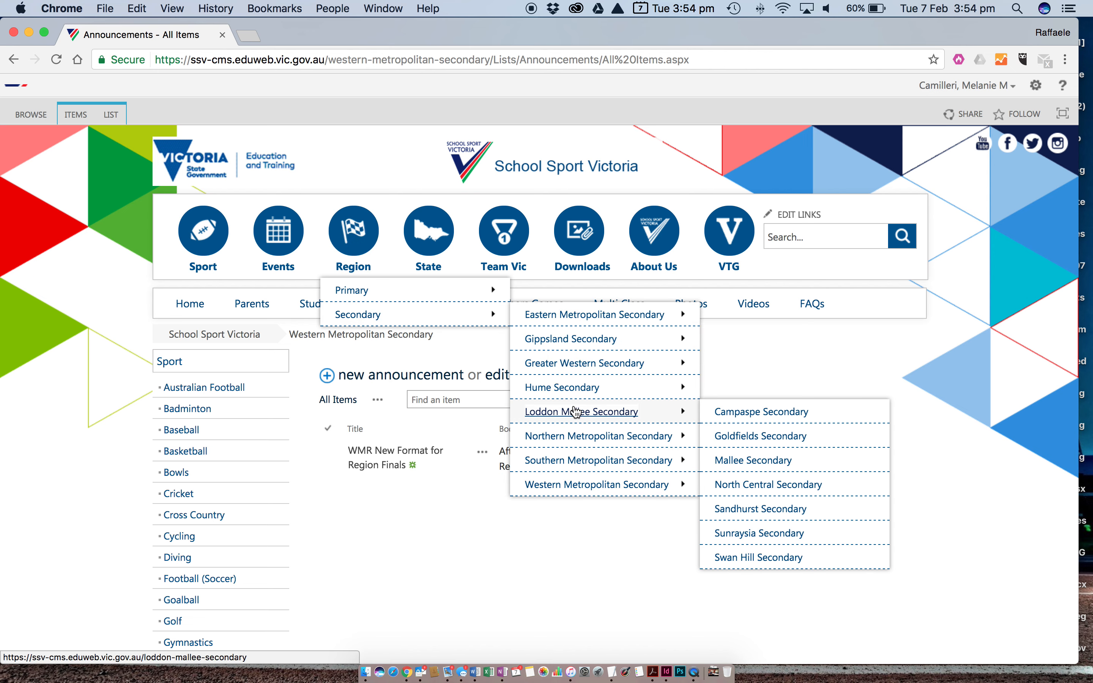
left_click(586, 487)
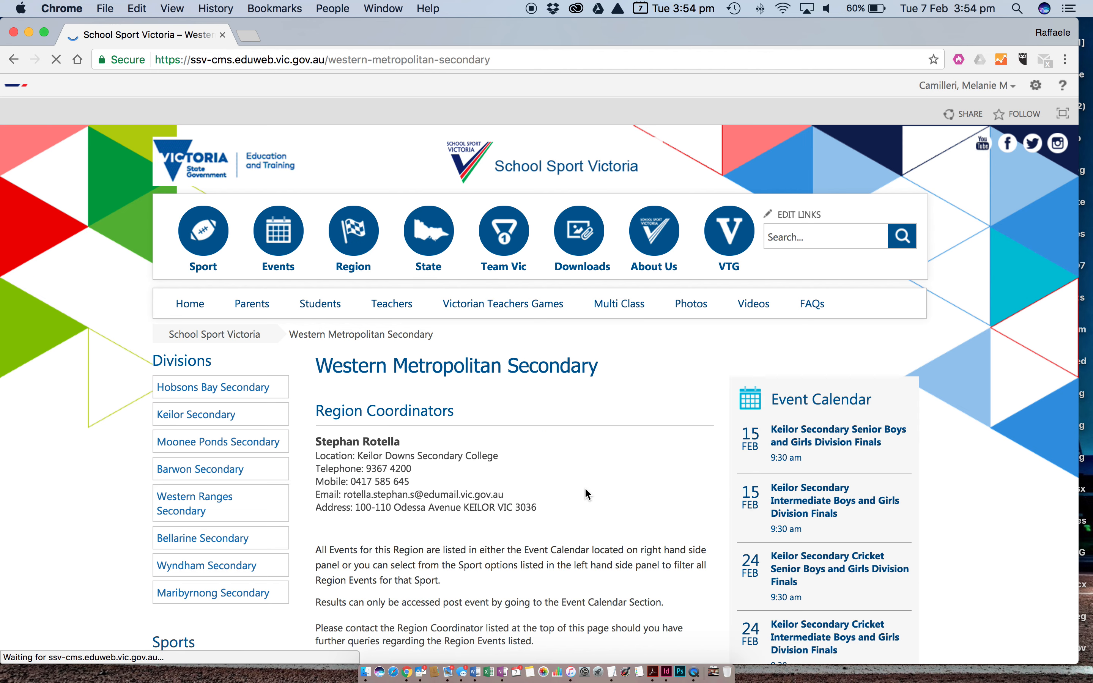
scroll(487, 464, "down", 3)
scroll(490, 472, "up", 5)
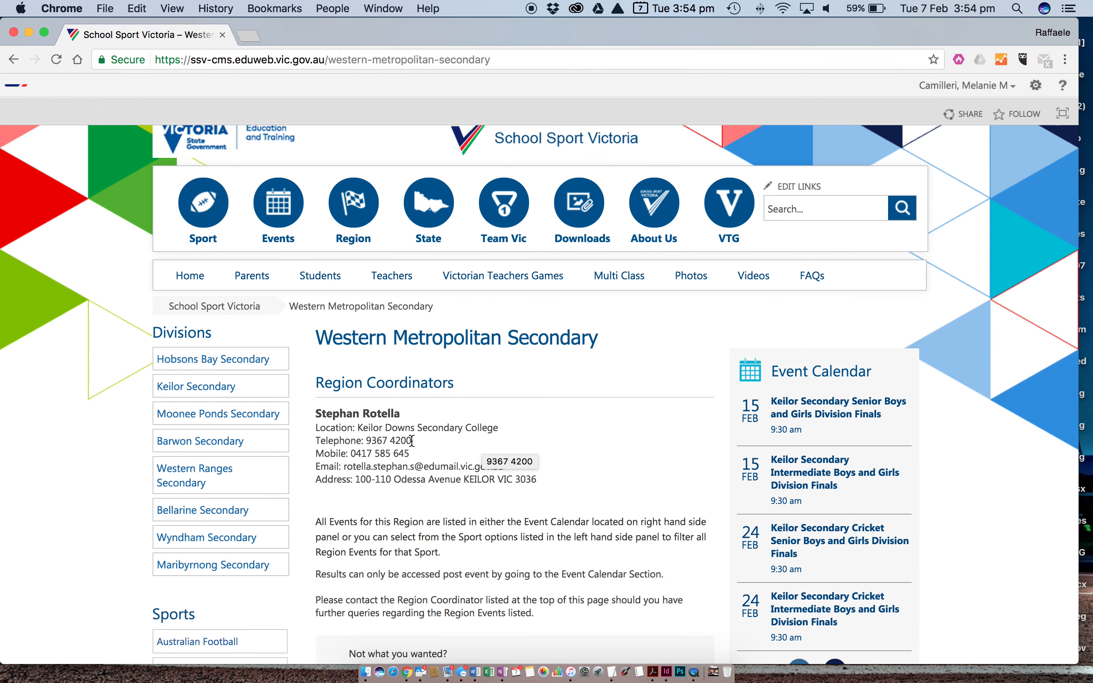
Step: Open the announcement on the new structure for 12 Years and Under Team Vic Trials from the Western Metropolitan Primary region page
mouse_move(356, 244)
mouse_move(559, 268)
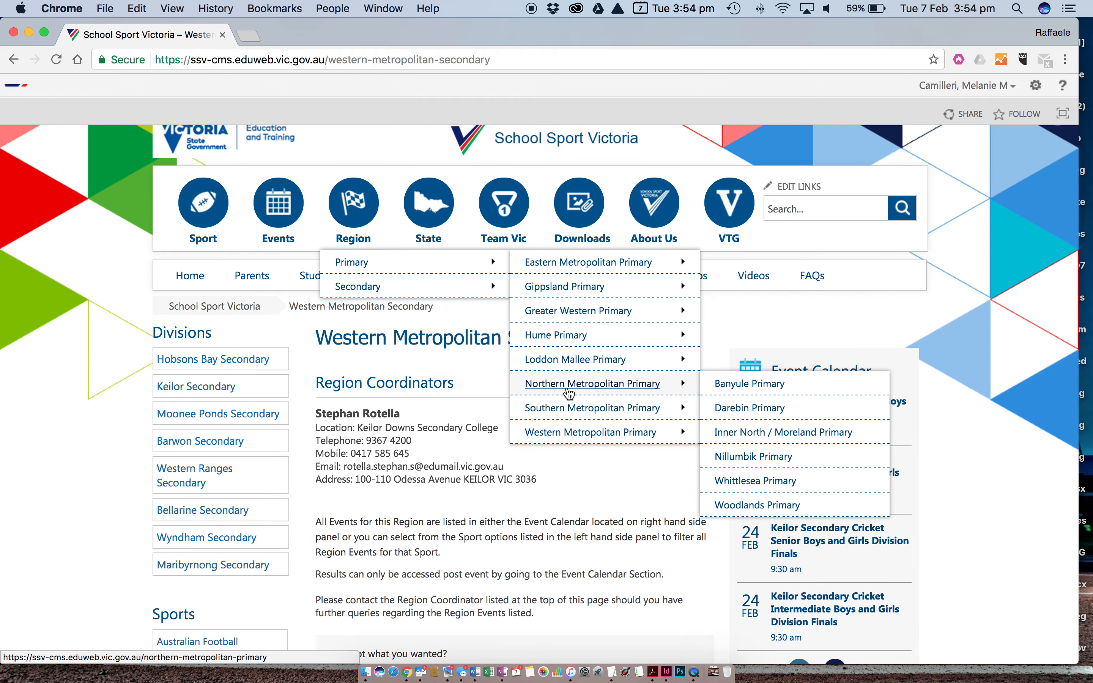
left_click(578, 432)
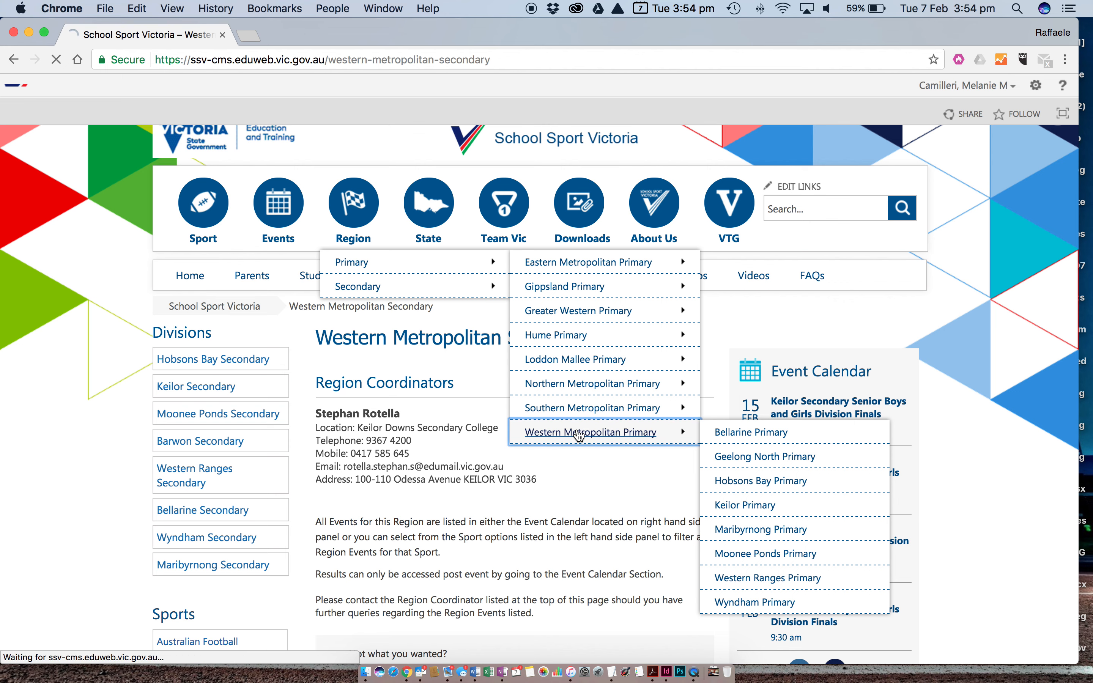
scroll(580, 413, "down", 10)
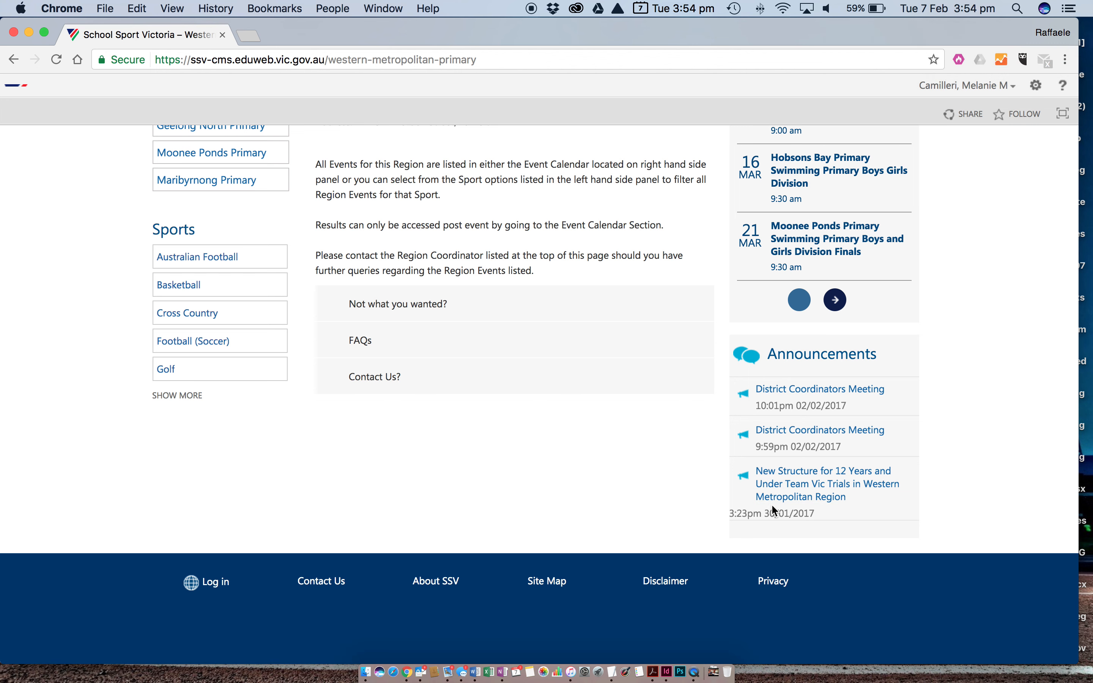
left_click(797, 490)
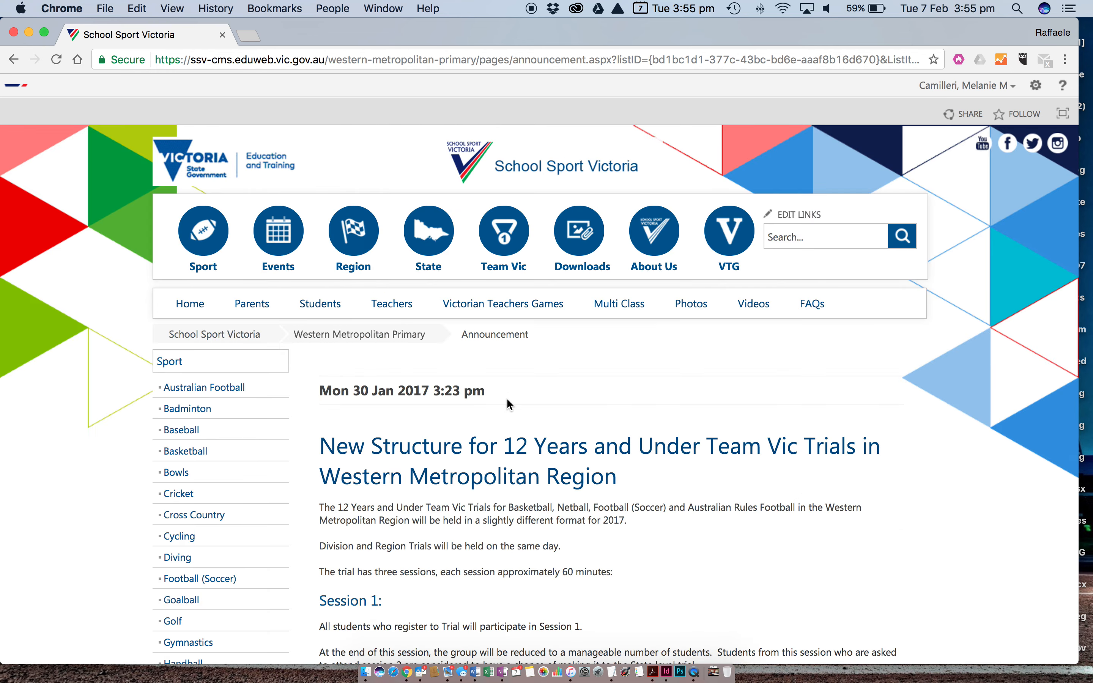
Step: Read through the trials announcement, covering its three sessions, the invitation requests and the closing note
scroll(507, 403, "down", 5)
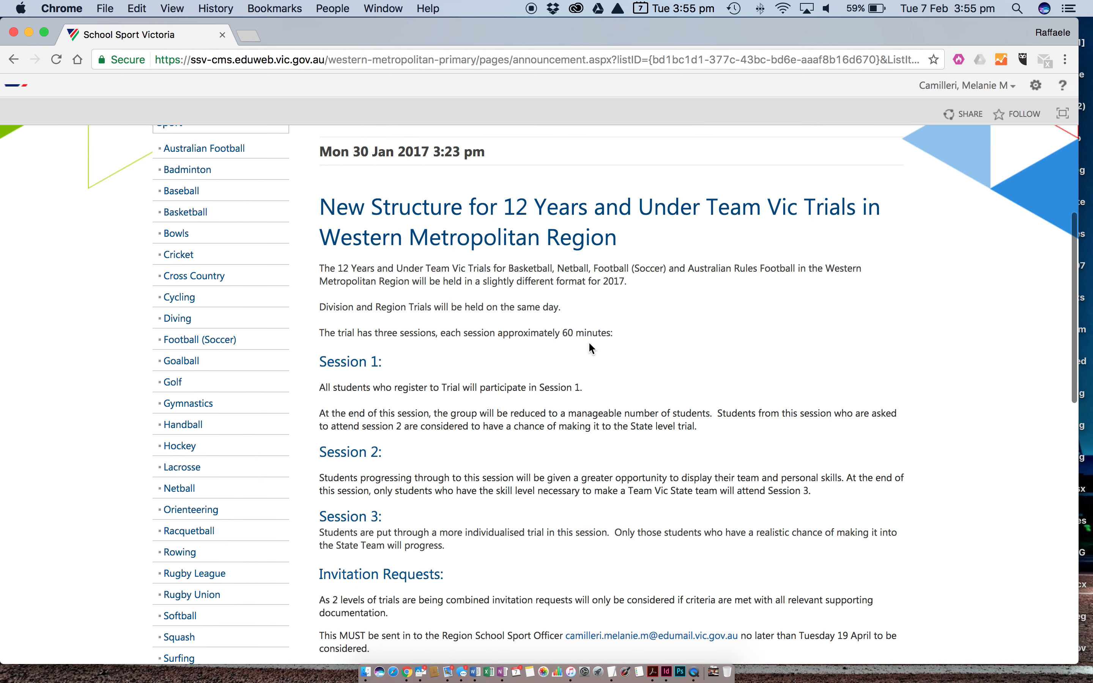
scroll(561, 381, "down", 4)
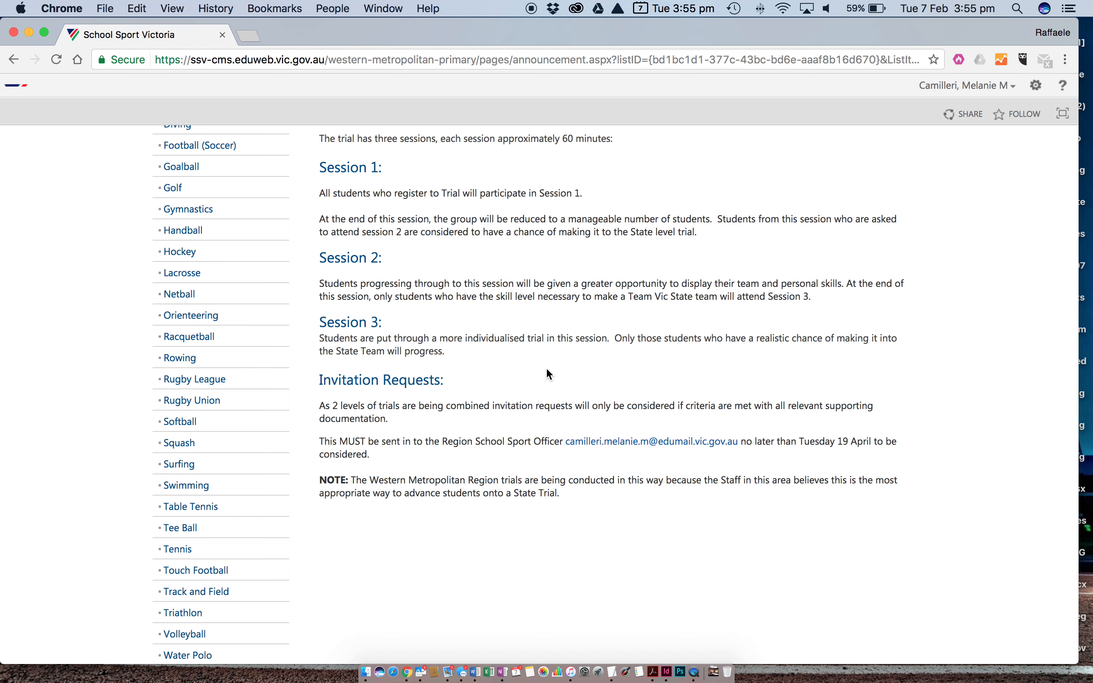
scroll(546, 368, "down", 2)
scroll(546, 369, "up", 5)
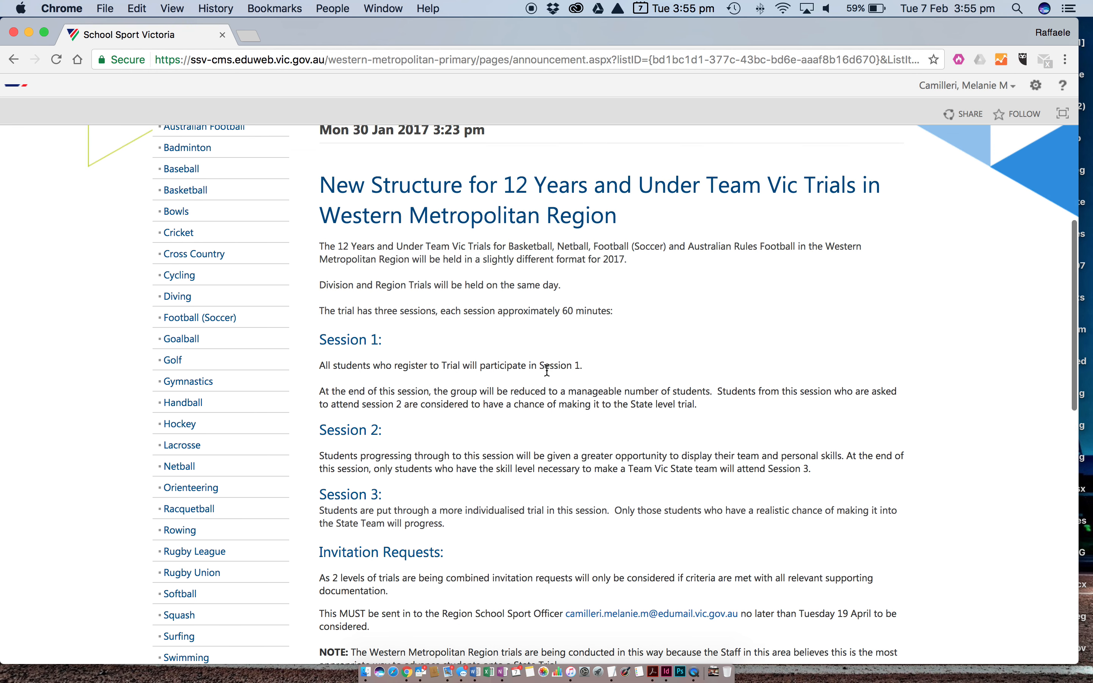
scroll(610, 361, "down", 3)
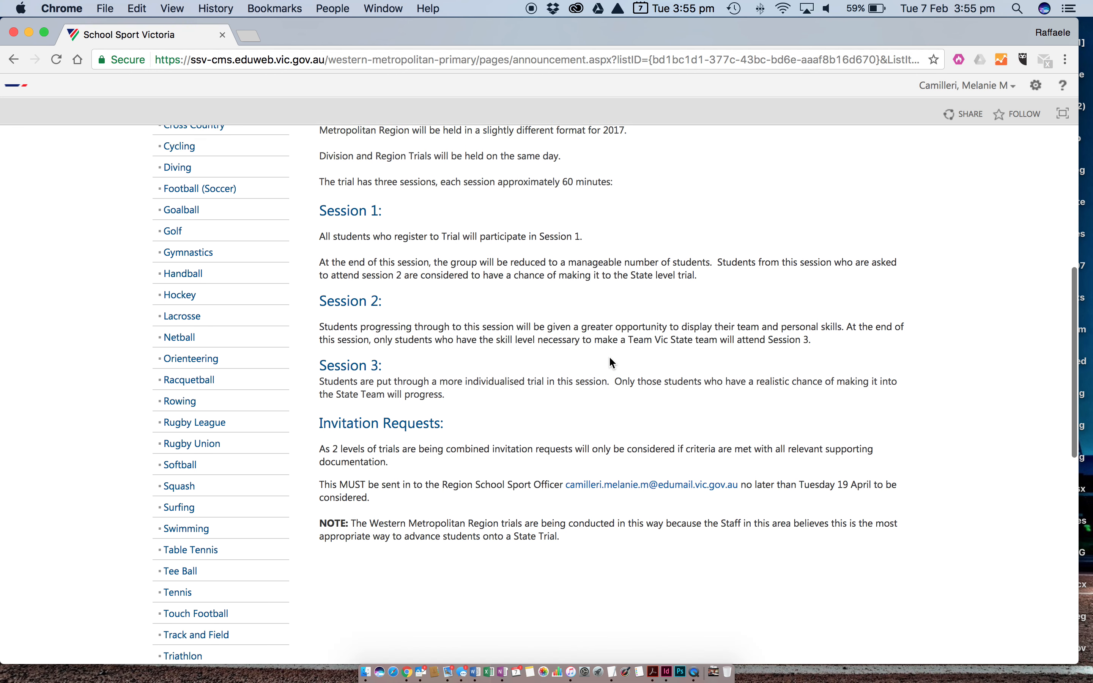
scroll(609, 355, "up", 5)
scroll(608, 356, "down", 2)
scroll(607, 356, "up", 5)
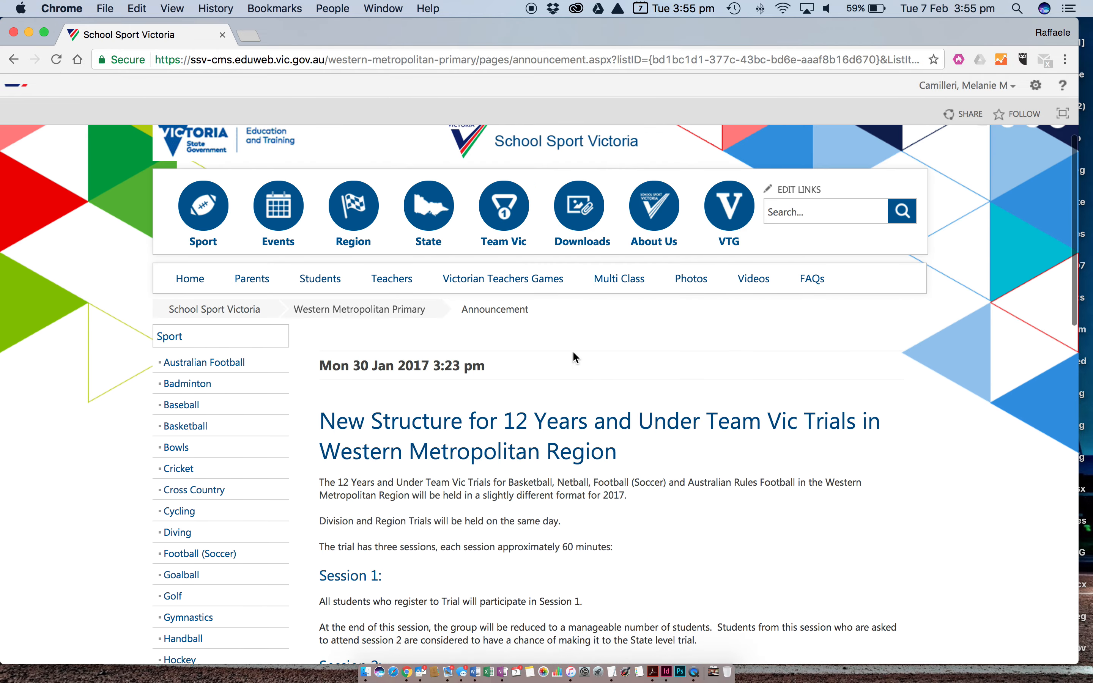
scroll(572, 350, "up", 1)
Step: Open the Keilor Secondary Senior Boys and Girls Division Finals event from the Western Metropolitan Secondary region's event calendar
mouse_move(369, 250)
mouse_move(351, 304)
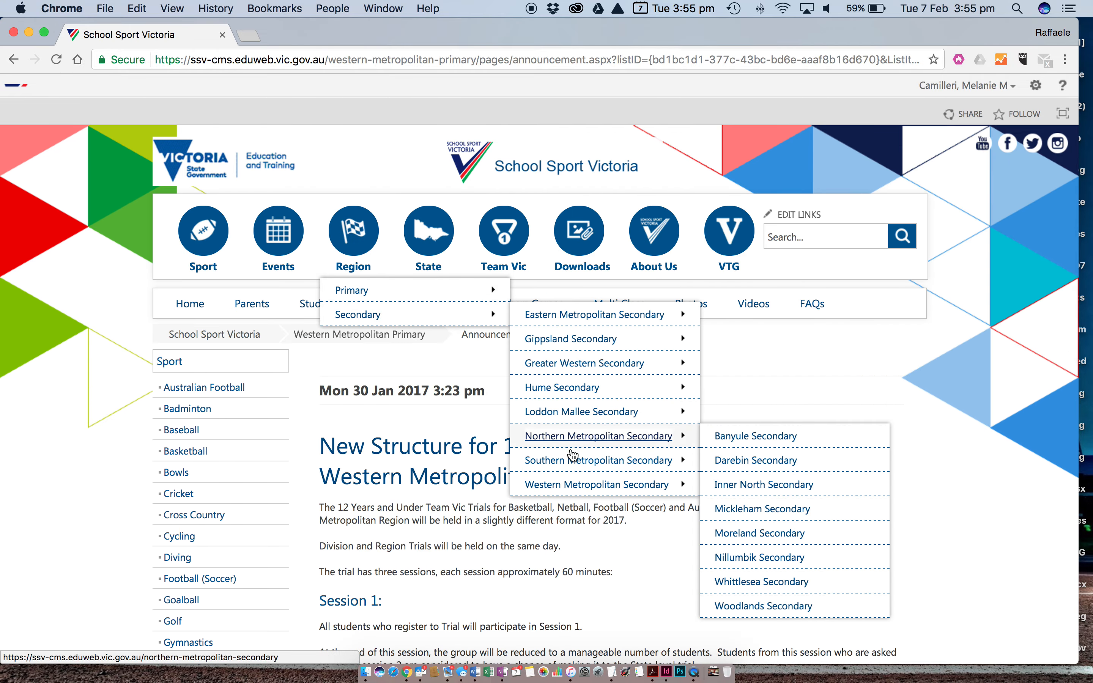
left_click(576, 485)
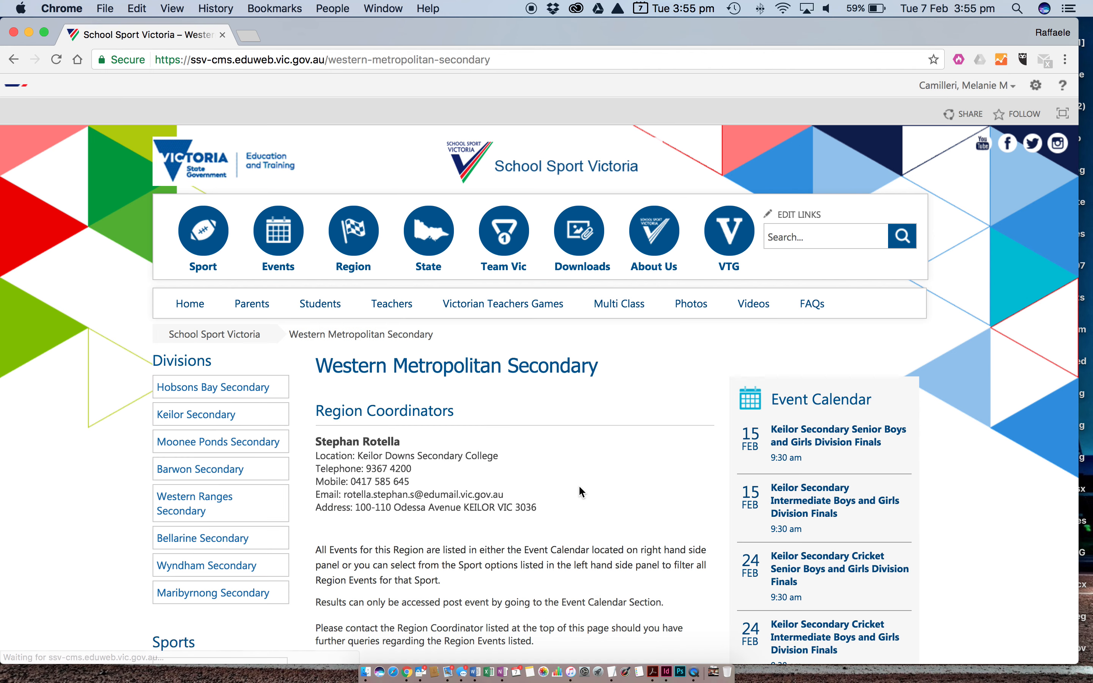
scroll(613, 477, "down", 1)
scroll(613, 479, "down", 1)
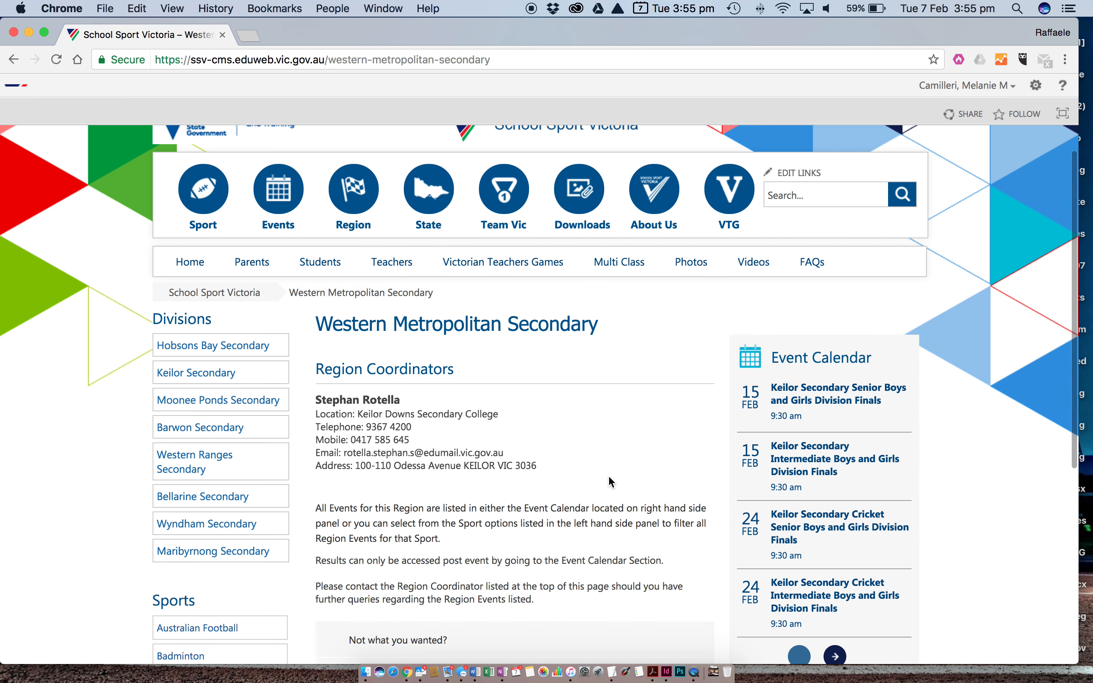
left_click(814, 397)
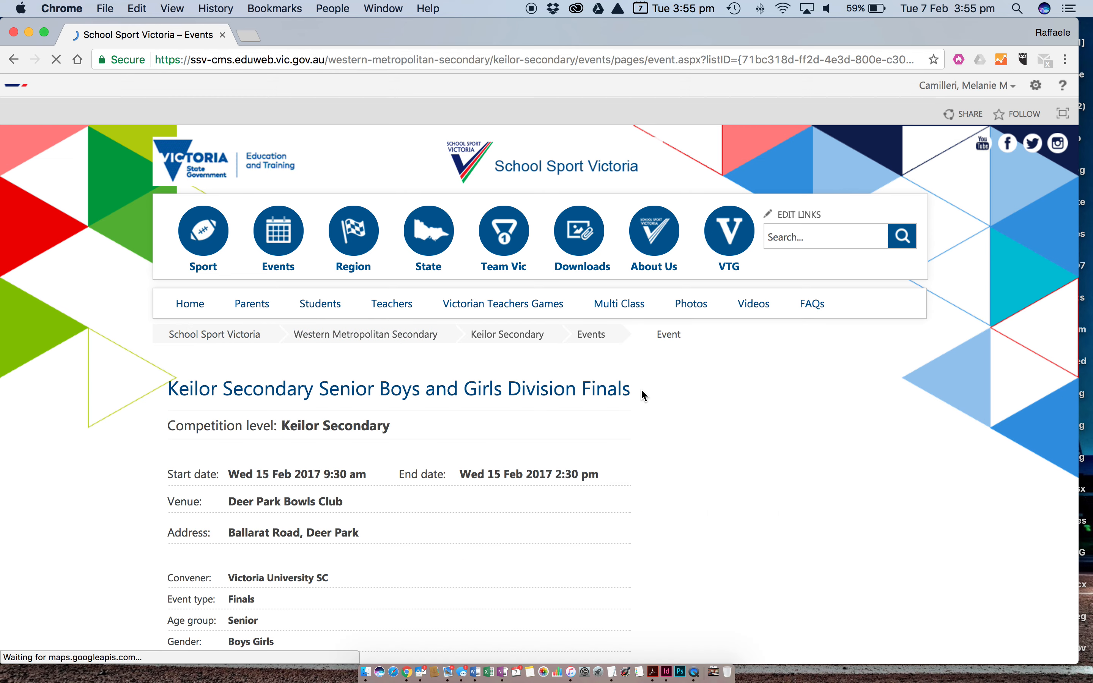
Step: Examine the Keilor finals event's date, venue and competition details and its location map
scroll(640, 395, "down", 5)
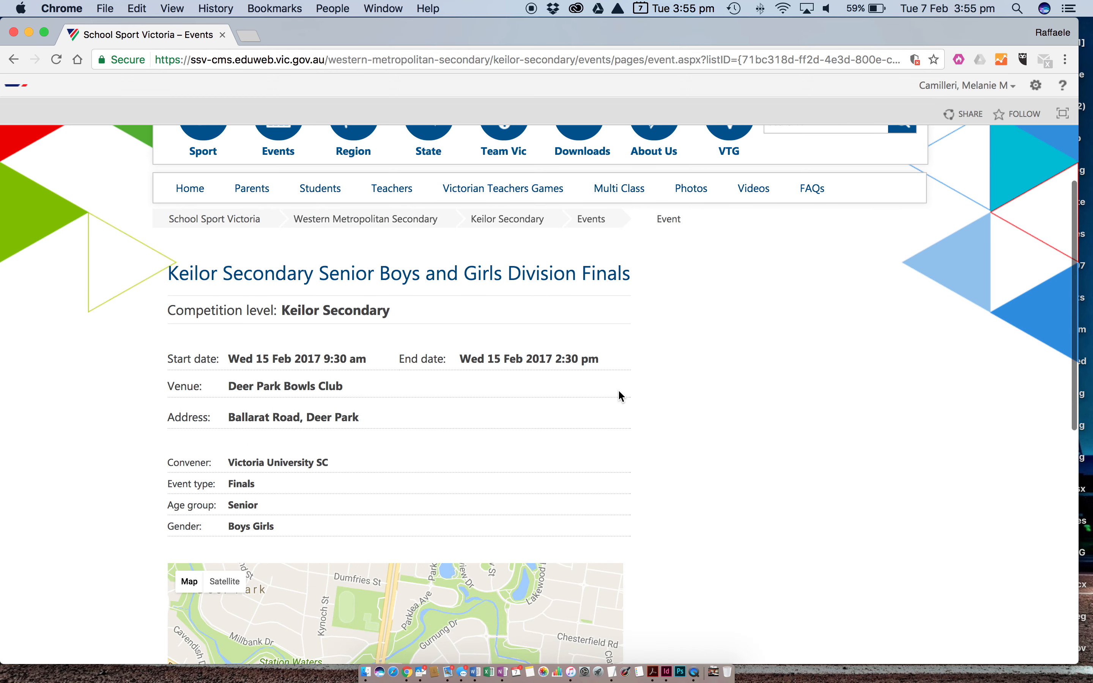
scroll(363, 368, "down", 8)
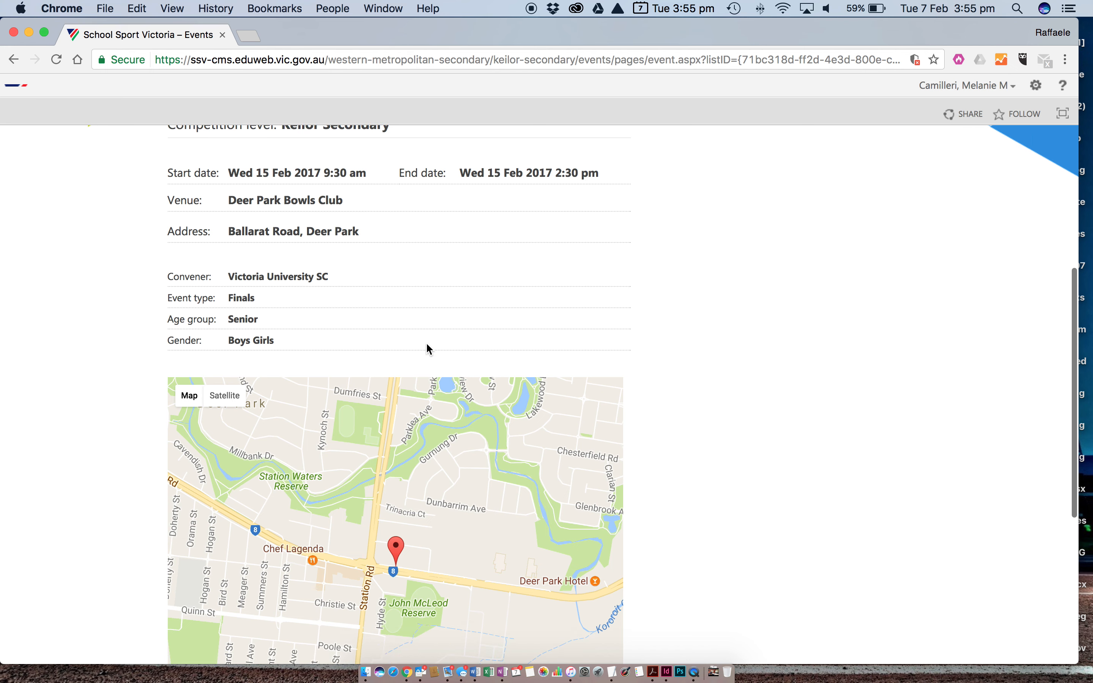
scroll(479, 329, "down", 2)
scroll(455, 364, "down", 2)
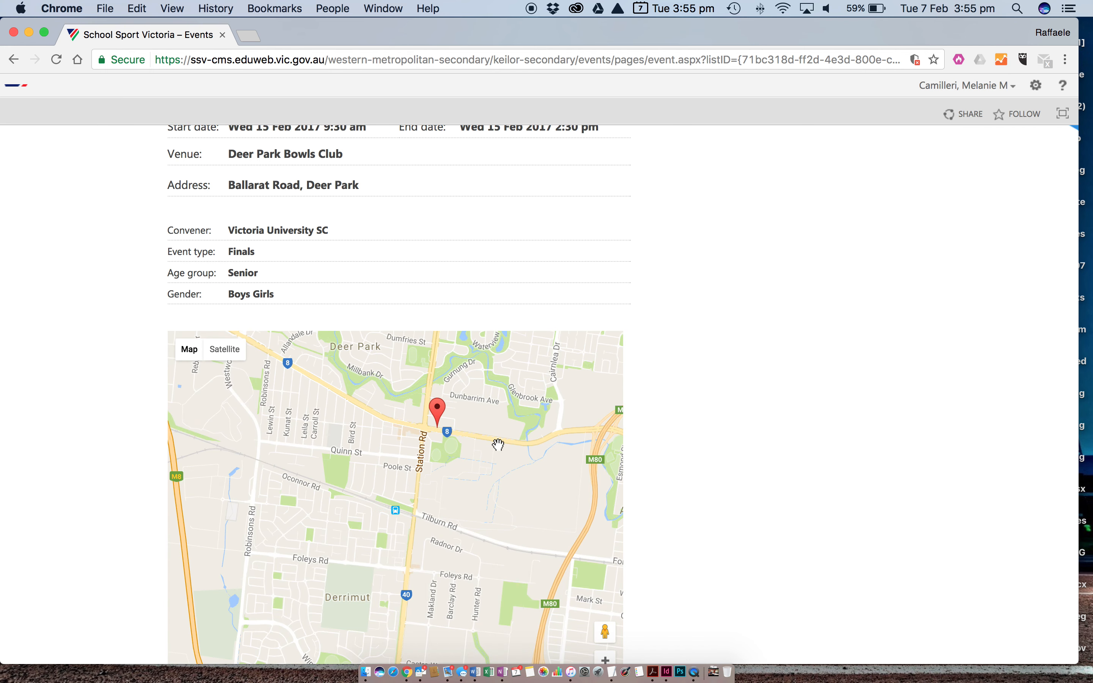
scroll(498, 446, "up", 2)
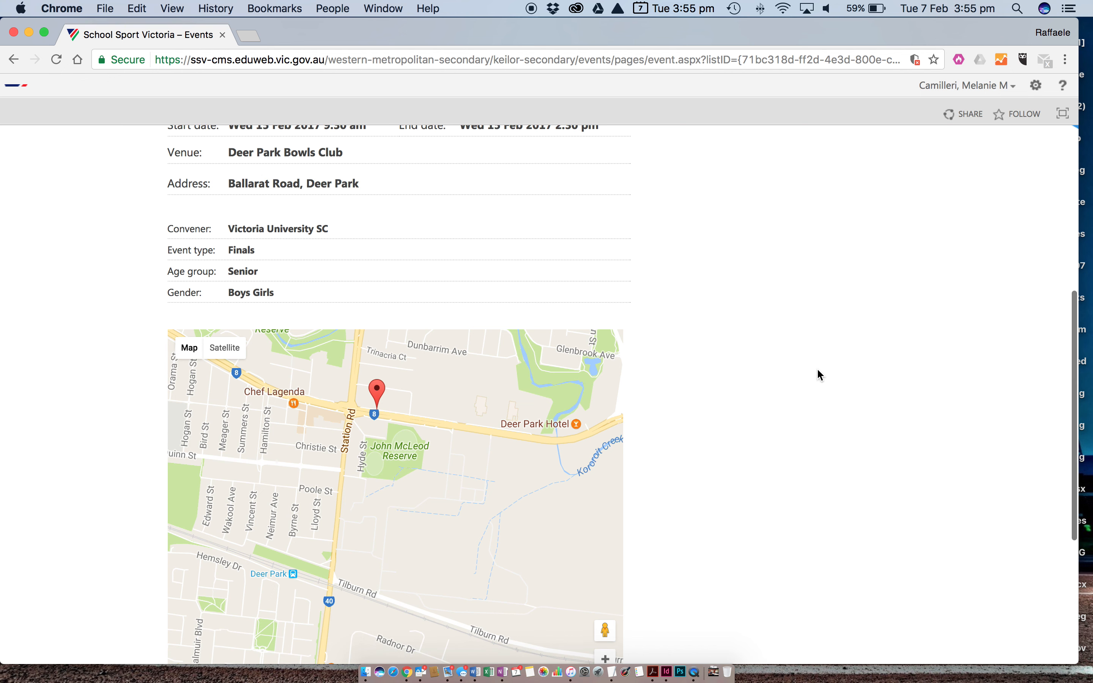
scroll(820, 370, "down", 10)
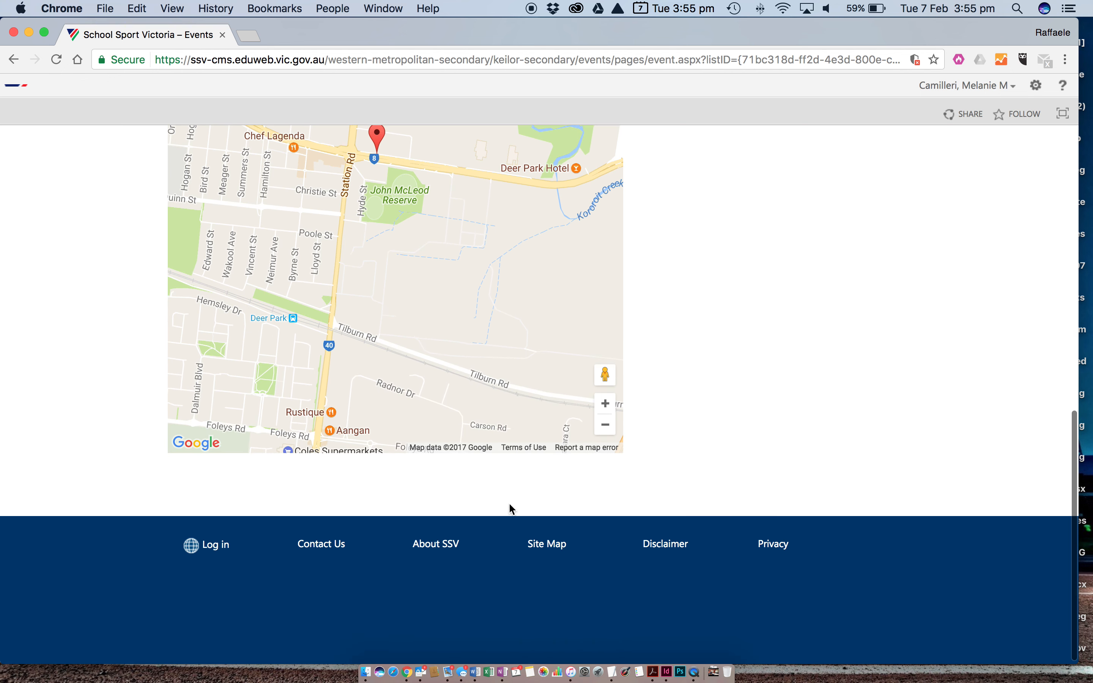
scroll(823, 420, "up", 15)
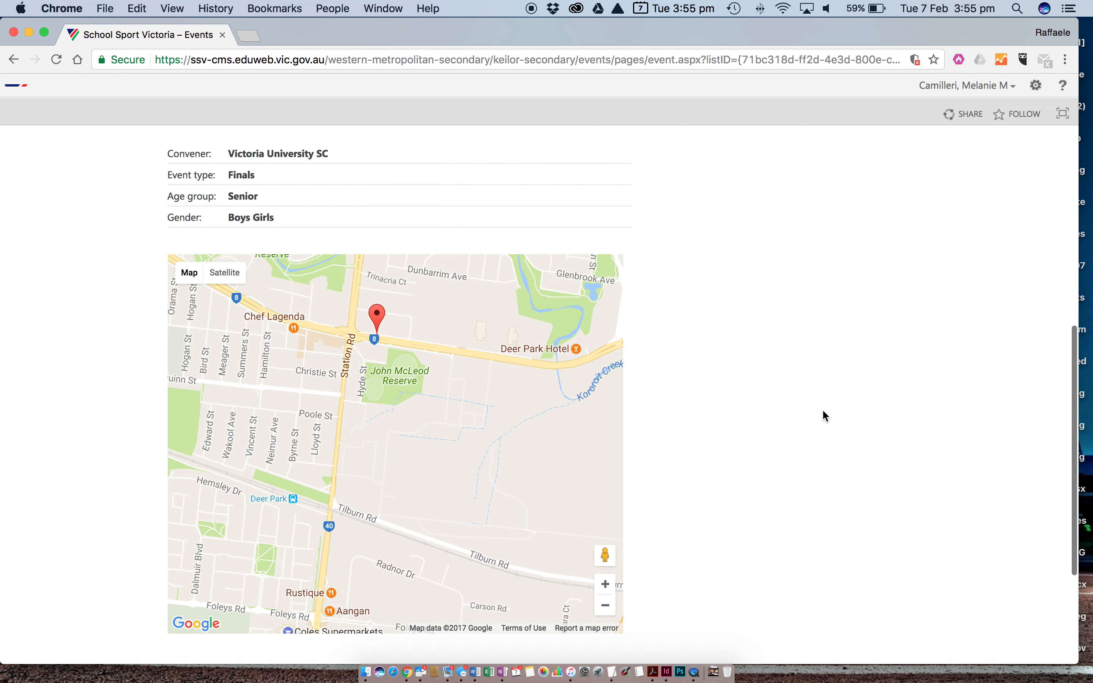
scroll(808, 420, "up", 7)
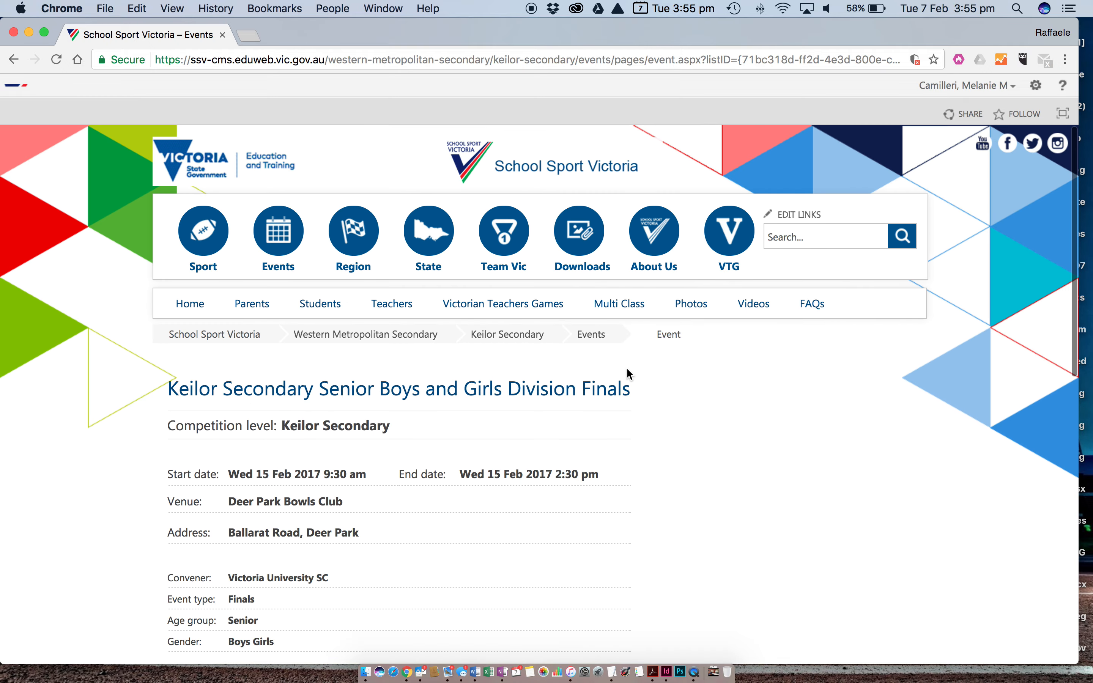
Step: Open the State Badminton Intermediate Boys Girls State Finals event from the State section's Badminton page
left_click(434, 233)
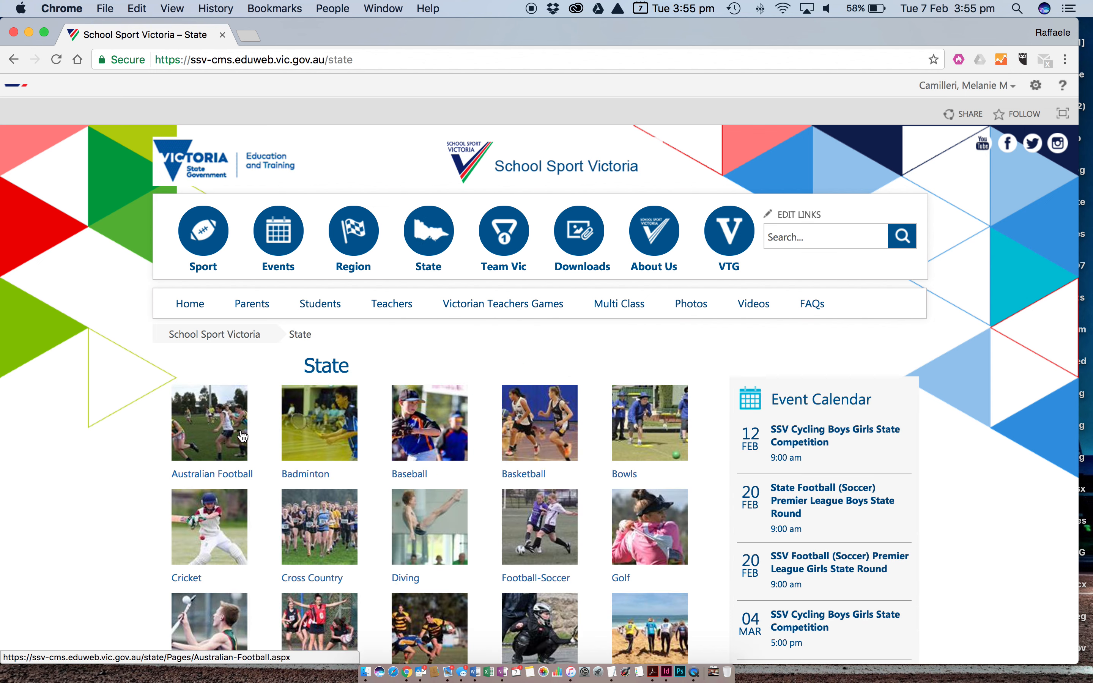
left_click(320, 439)
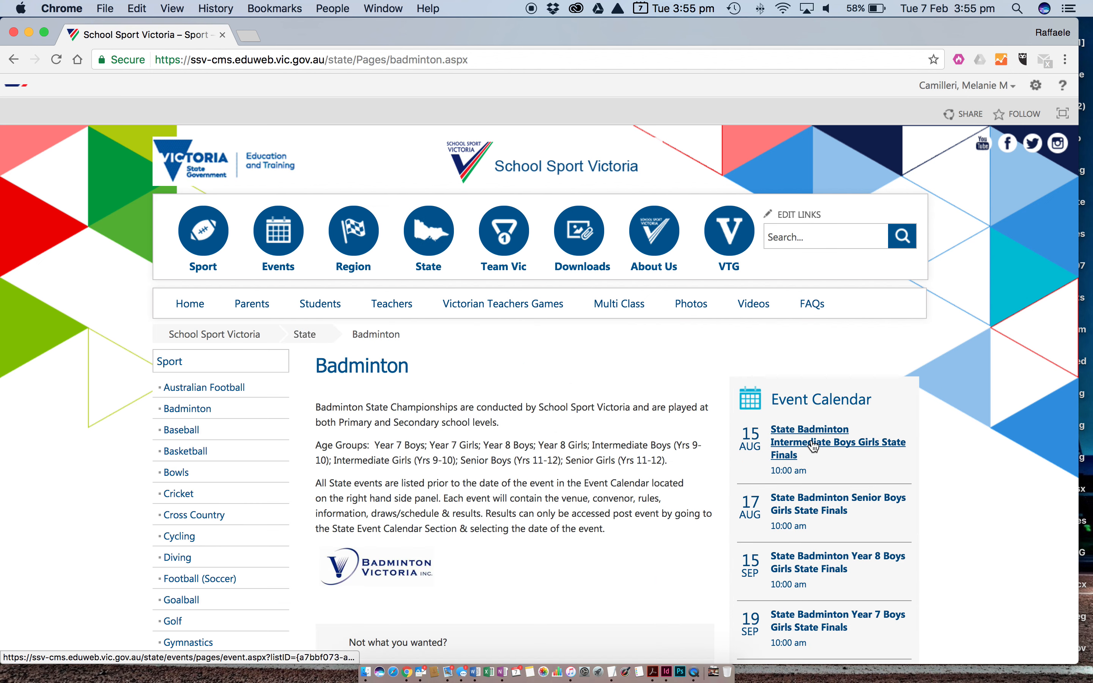
left_click(813, 446)
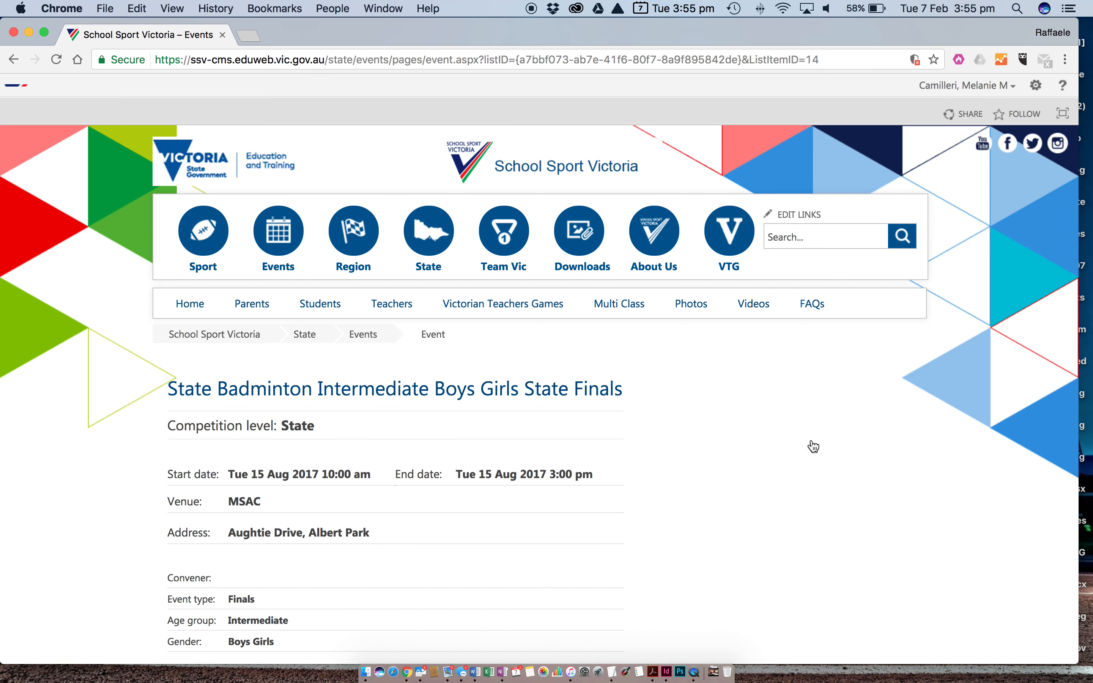
Step: Examine the badminton finals event's details, its draw and rules documents and the venue map
scroll(786, 427, "down", 3)
scroll(786, 427, "down", 5)
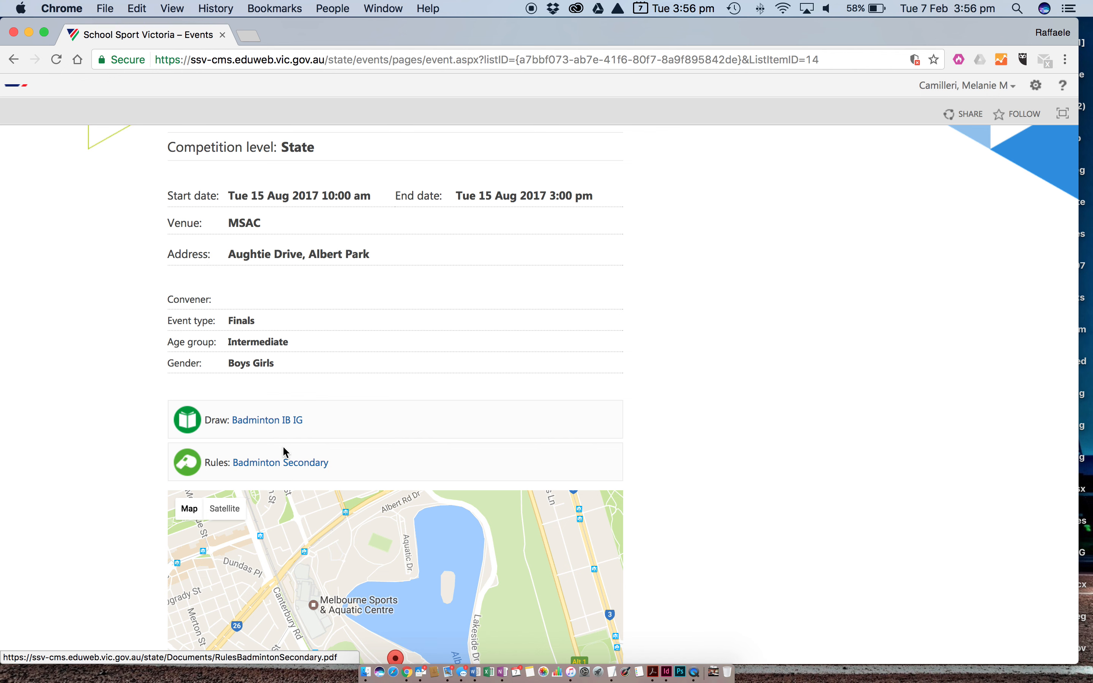
scroll(921, 454, "down", 3)
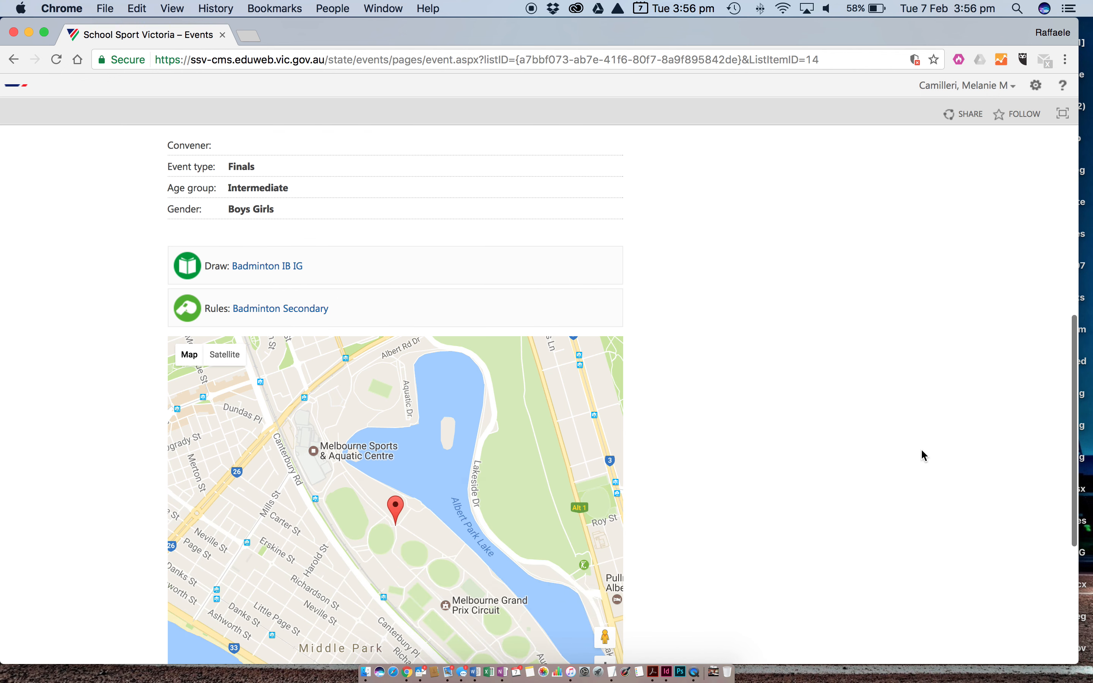
scroll(921, 453, "down", 2)
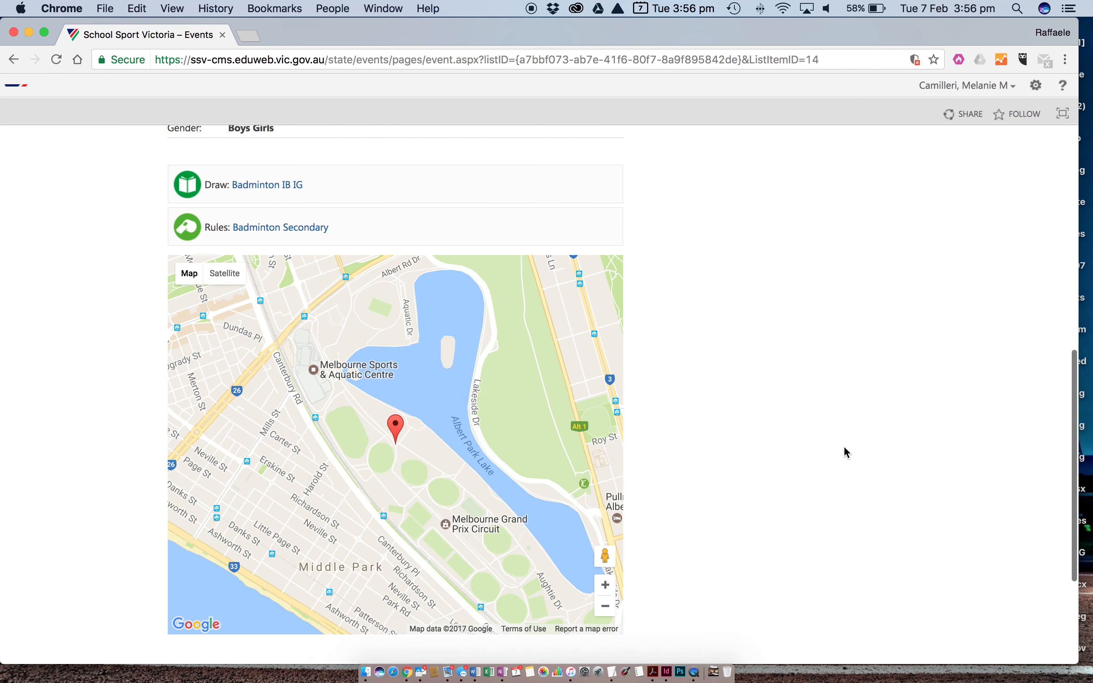
scroll(843, 445, "up", 2)
scroll(843, 445, "down", 2)
scroll(843, 445, "up", 3)
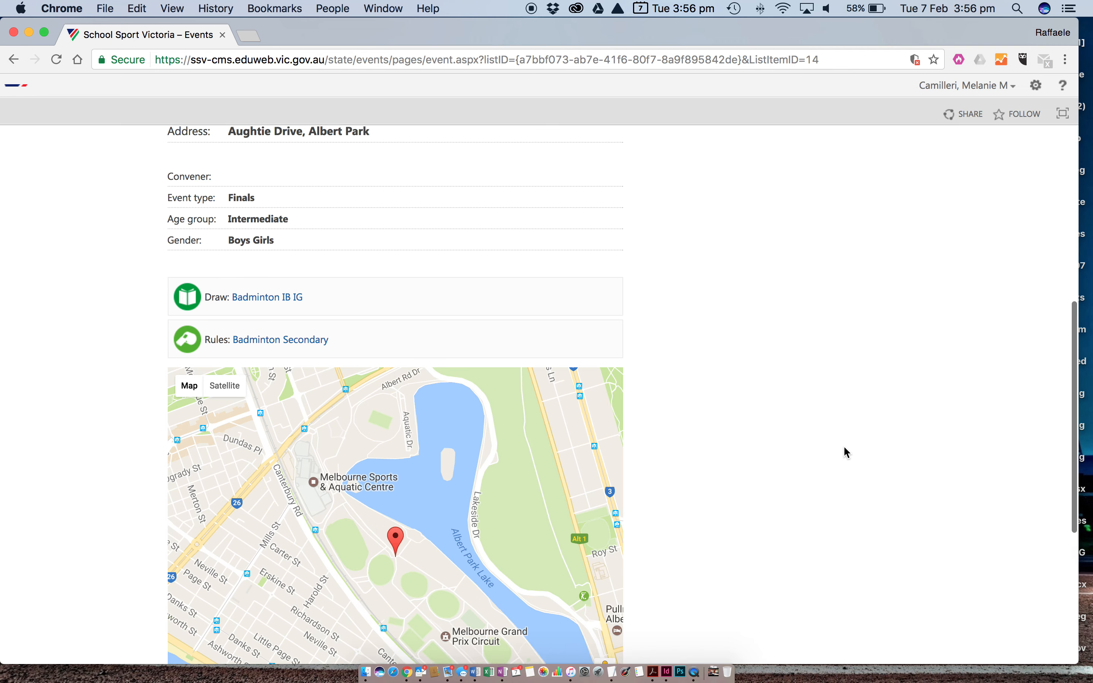
scroll(844, 445, "up", 8)
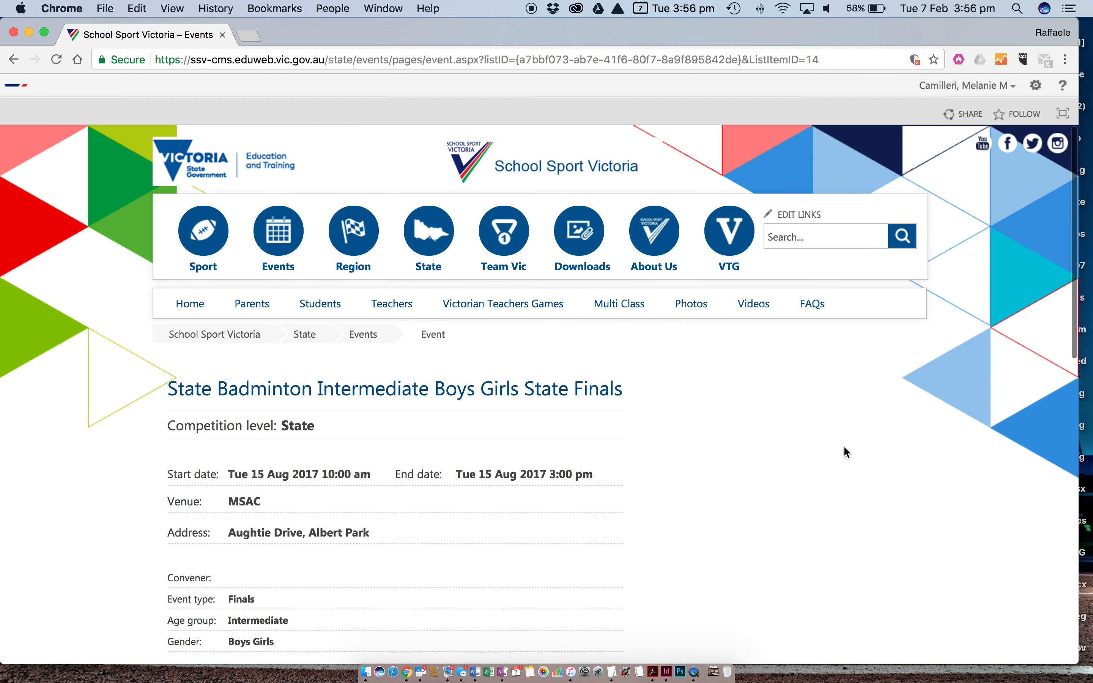
Step: Return to the School Sport Victoria home page and look over its event calendar, alert, announcements and social feed
left_click(524, 175)
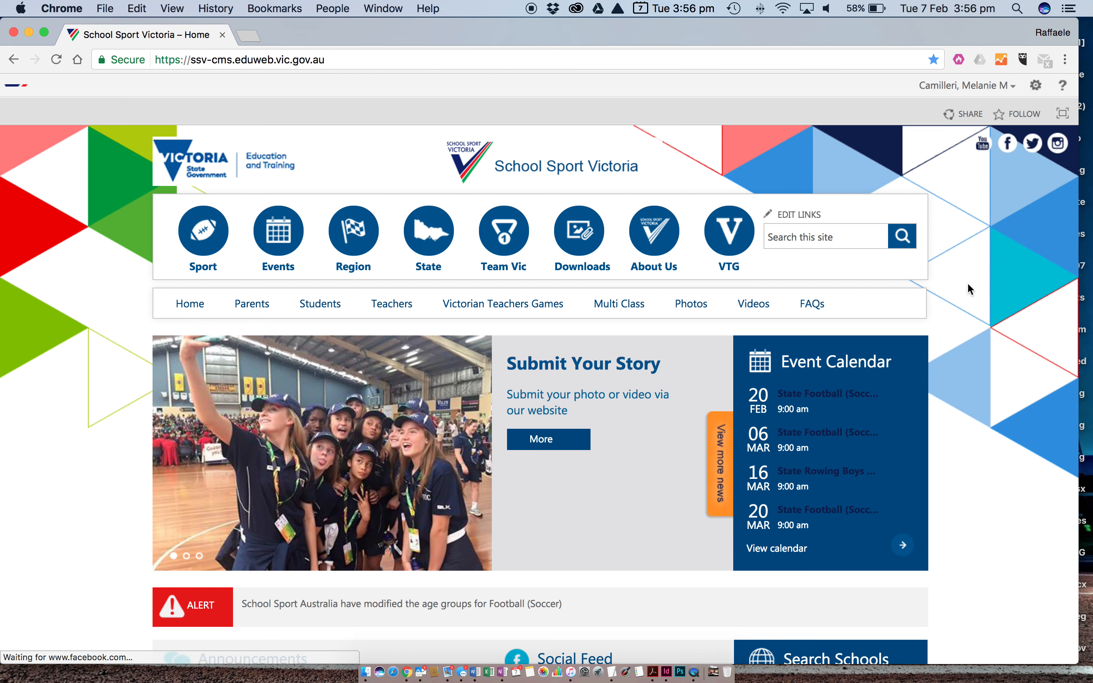
scroll(948, 287, "down", 3)
scroll(971, 288, "down", 1)
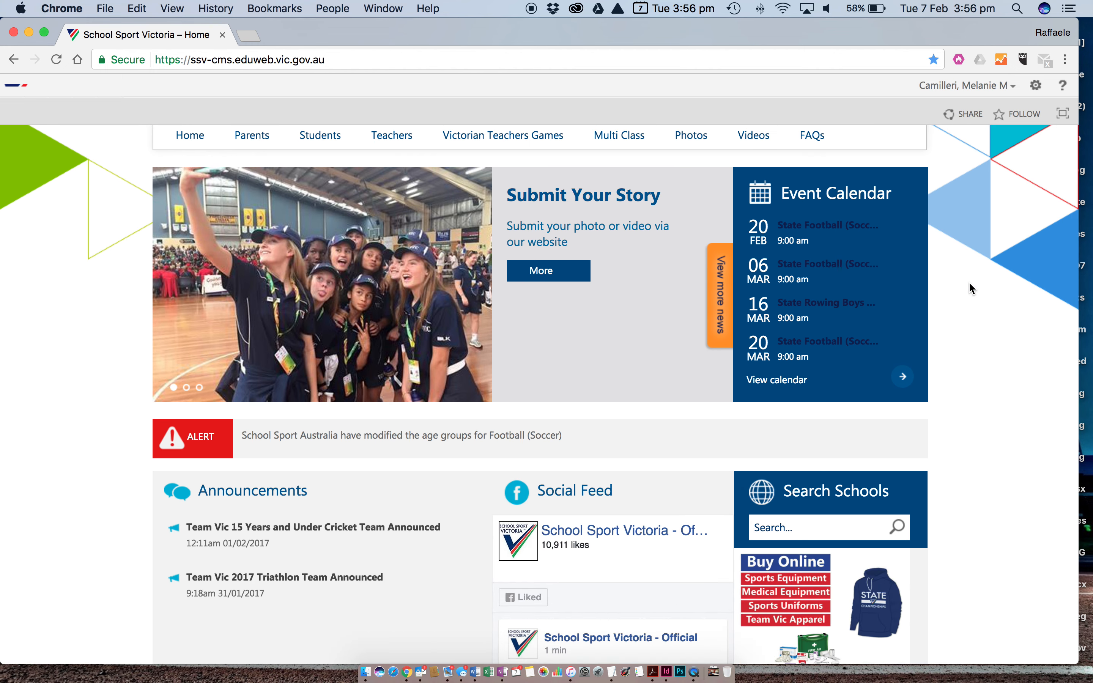
scroll(971, 287, "down", 1)
scroll(969, 284, "down", 6)
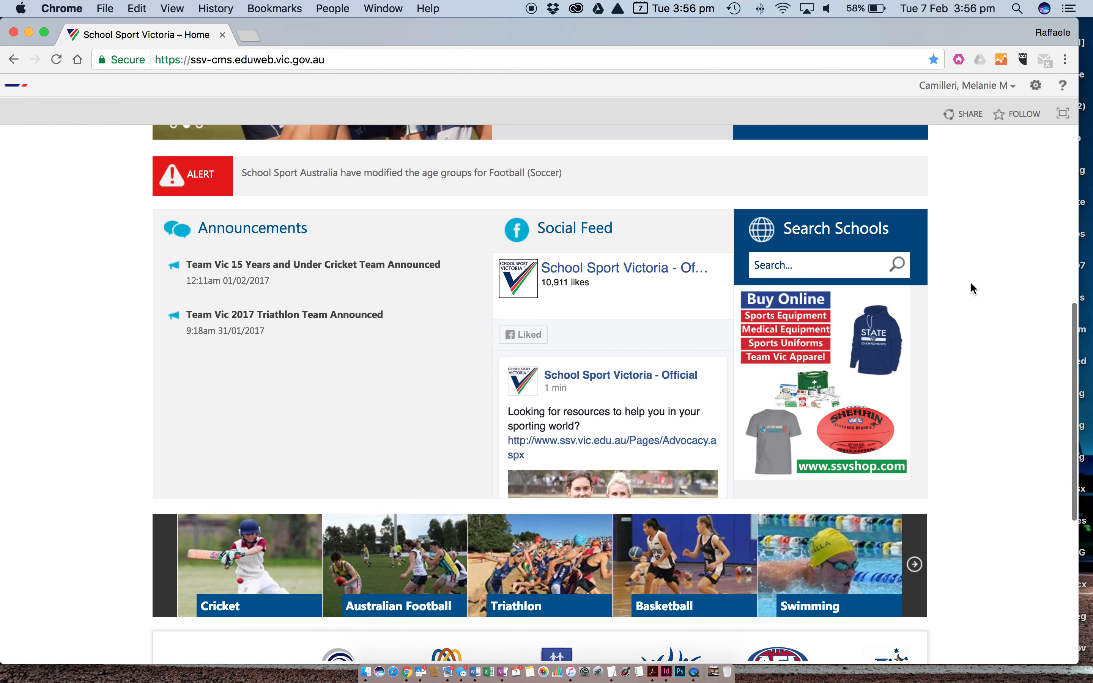
scroll(969, 281, "up", 10)
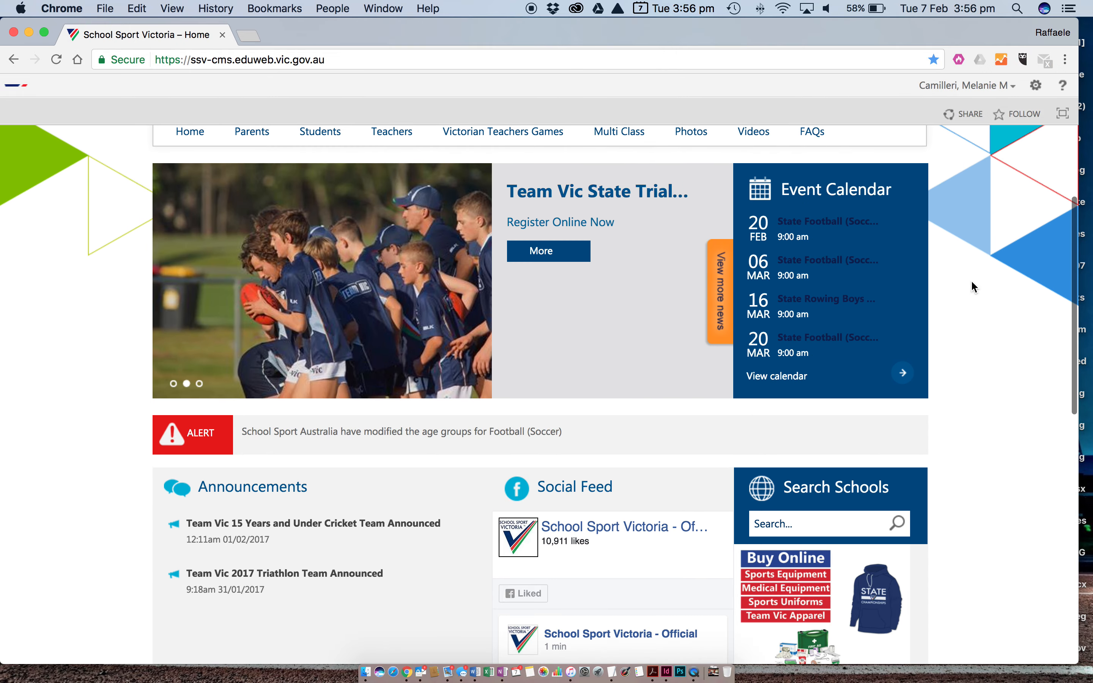
scroll(971, 282, "up", 2)
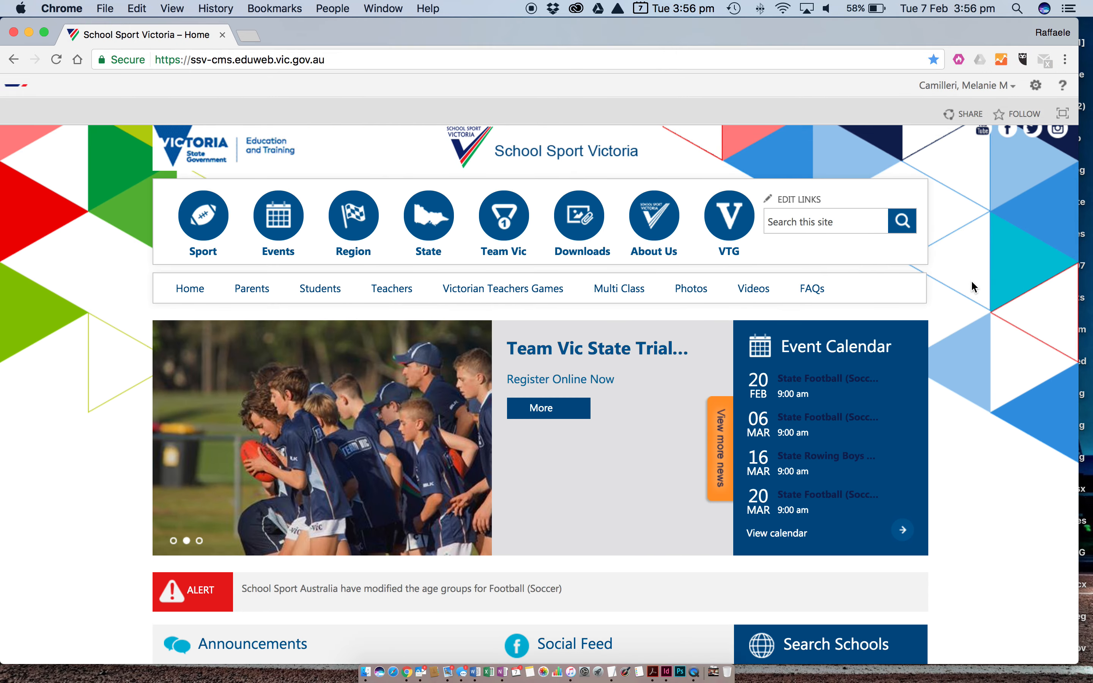